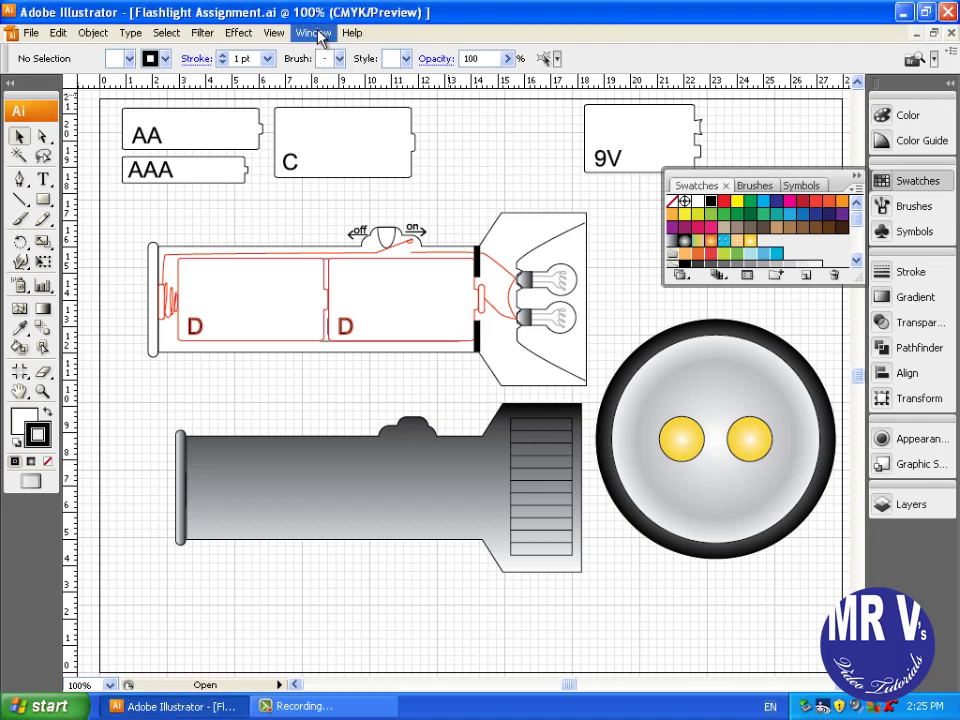
Switch to Flashlight Assignment Template.ai, then marquee-select and deselect its battery shapes
click(316, 34)
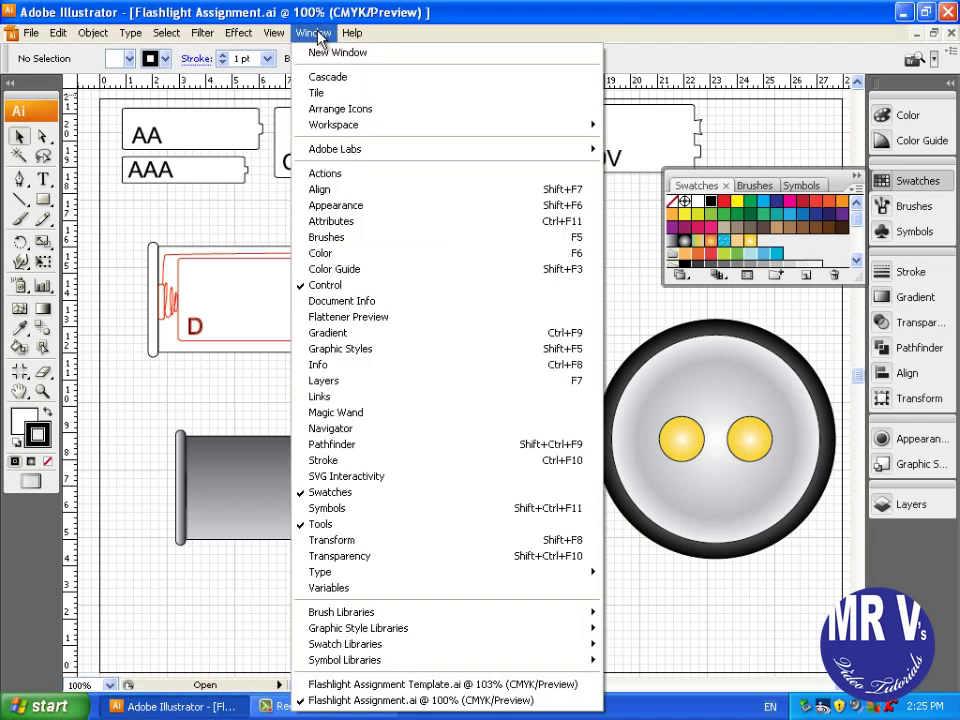
click(364, 686)
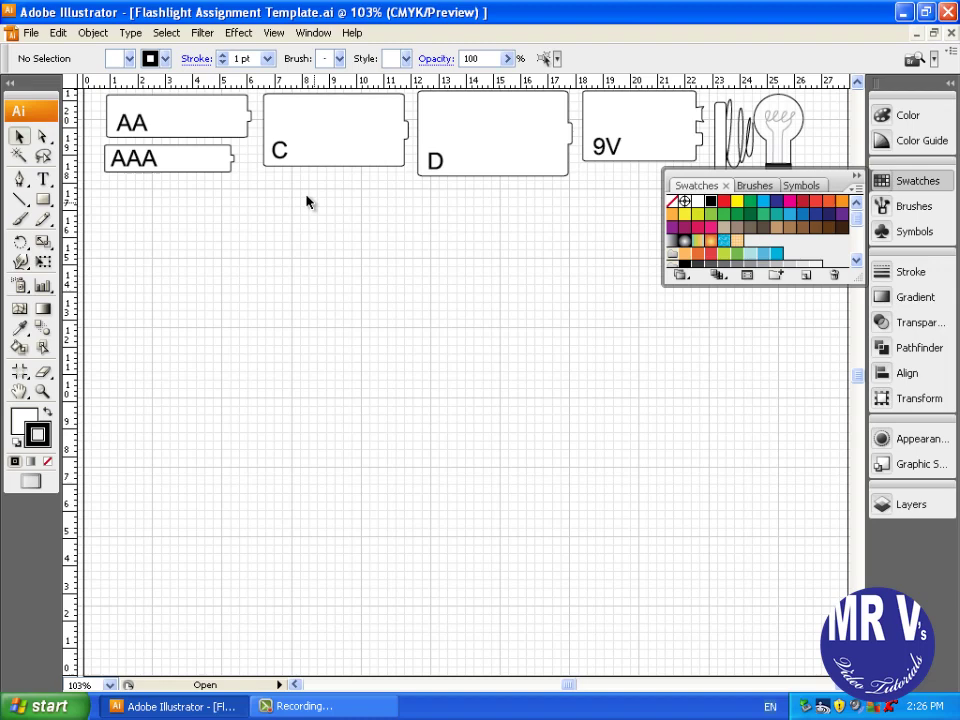
drag(131, 203, 628, 107)
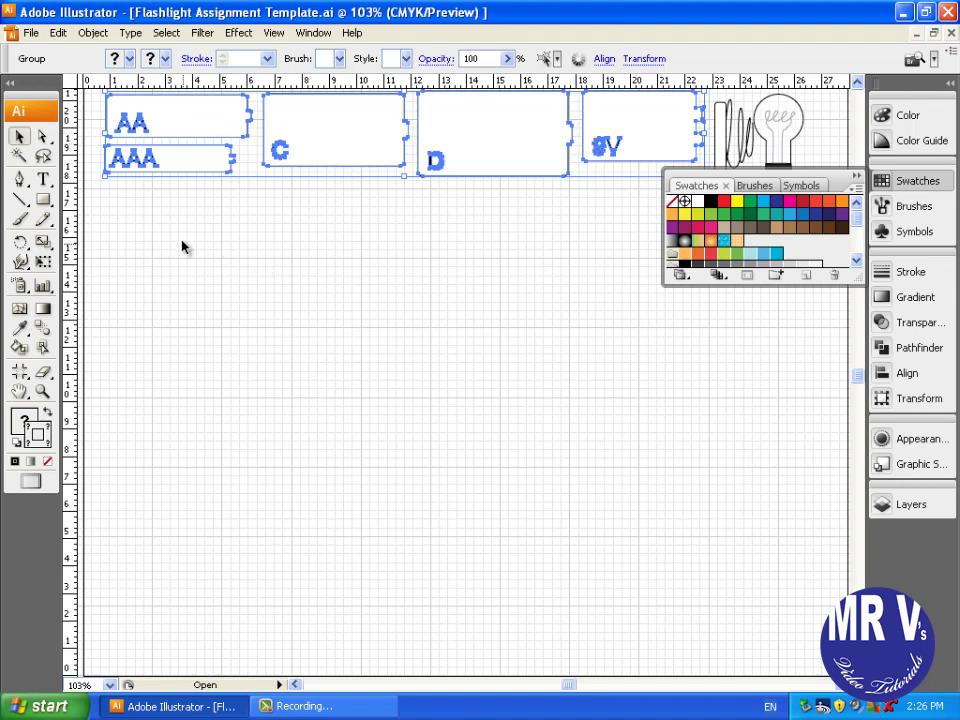
click(172, 210)
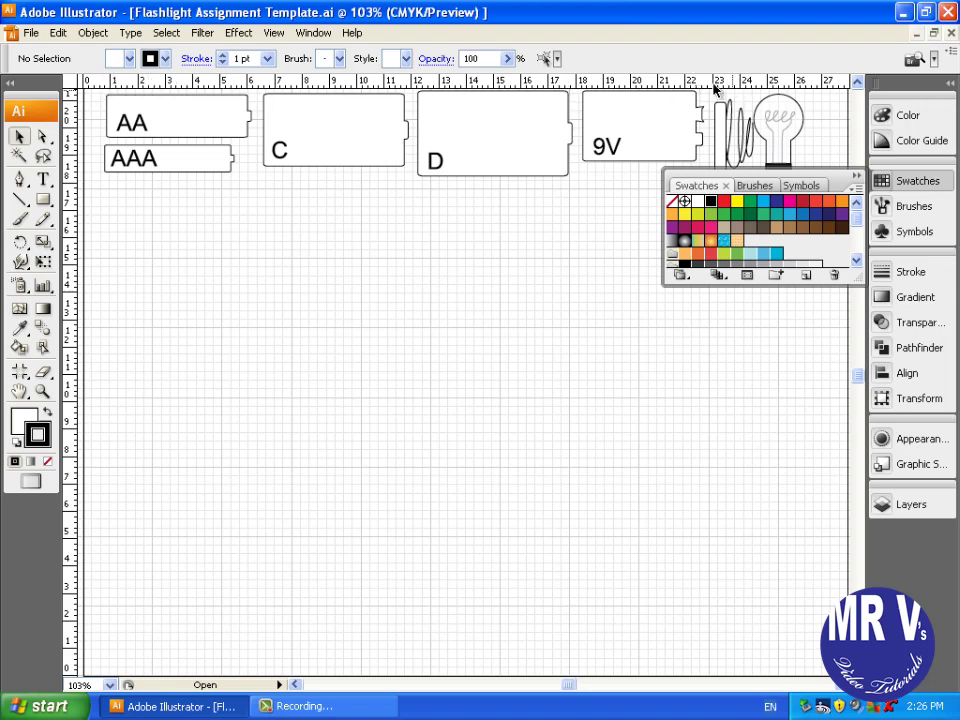
click(274, 33)
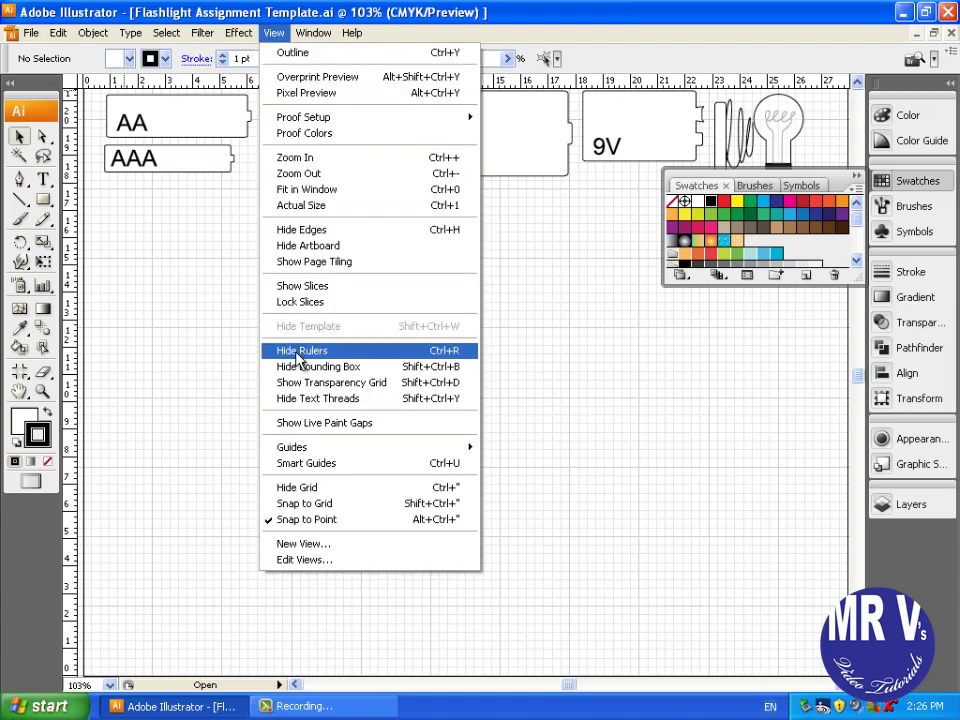
click(56, 35)
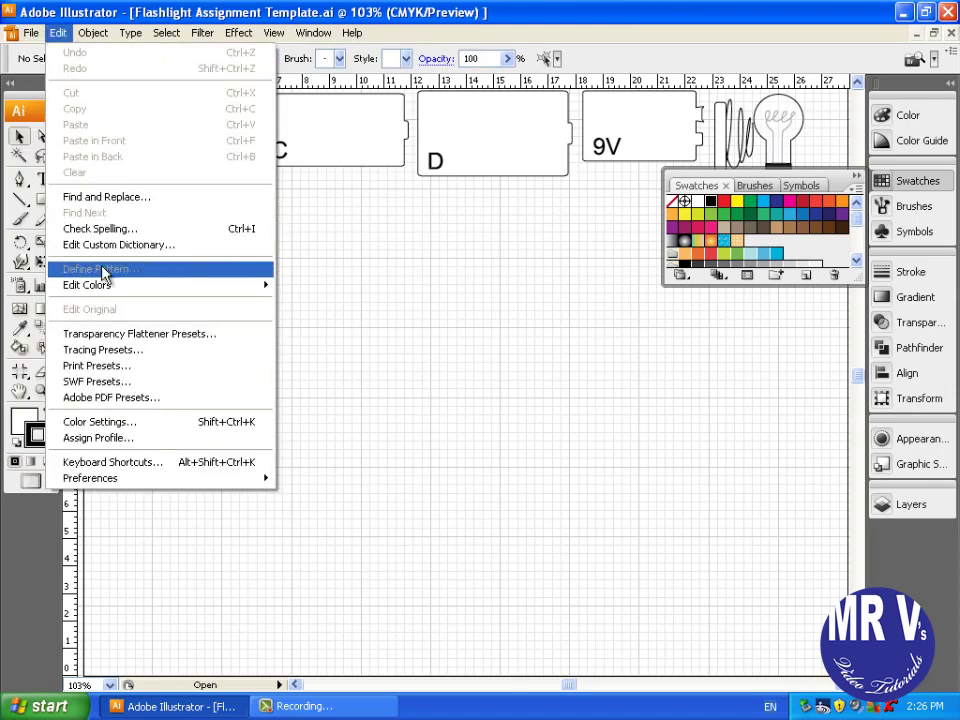
mouse_move(99, 478)
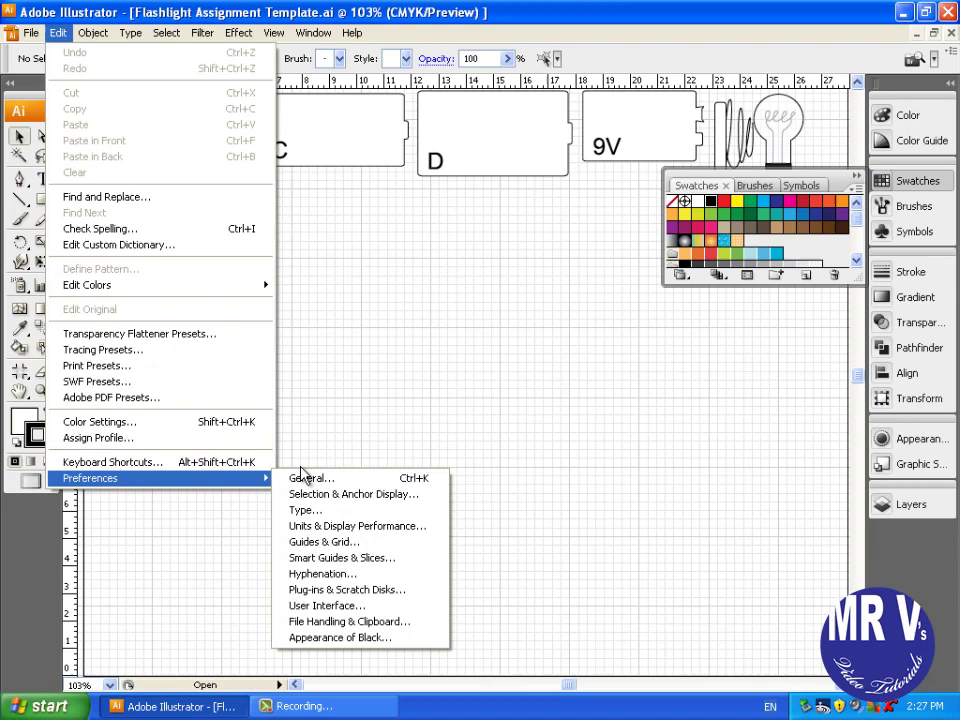
click(315, 536)
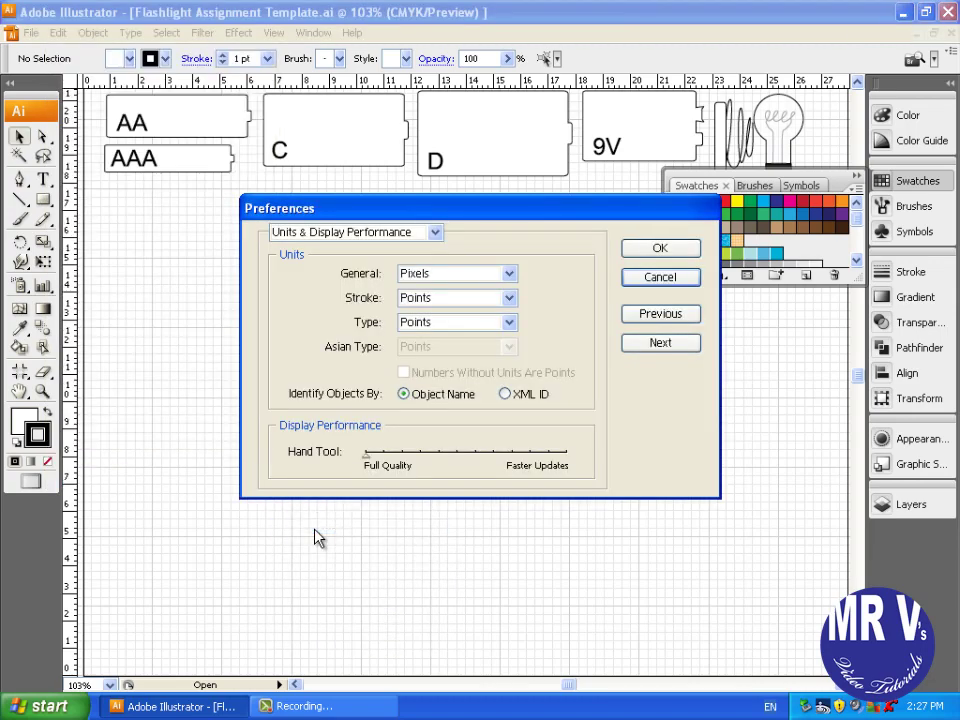
click(645, 284)
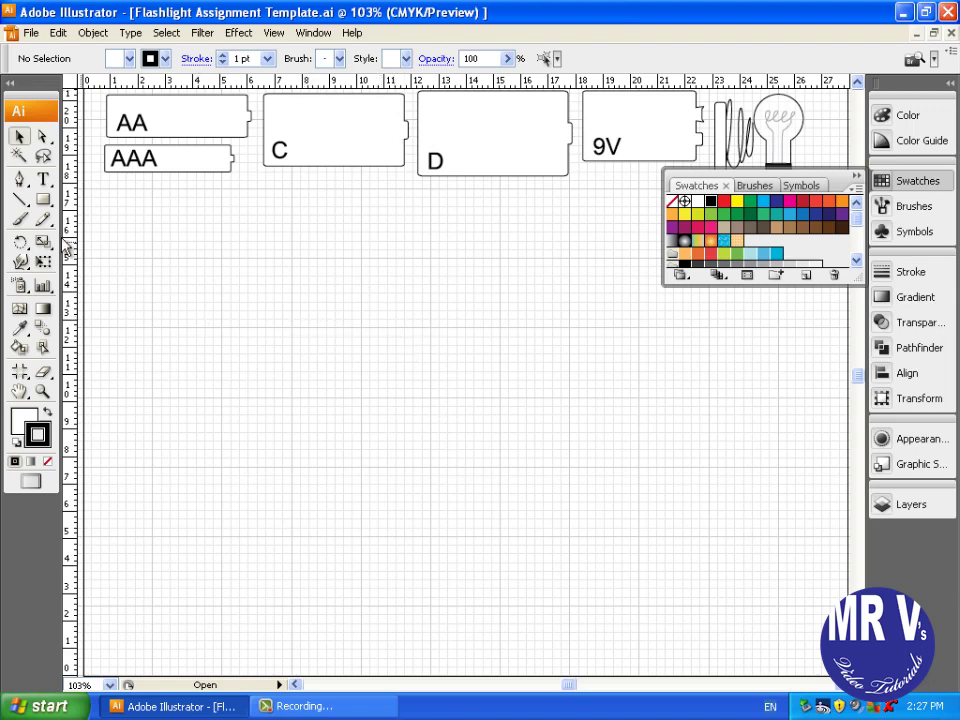
Draw a long rectangle across the middle of the page with the Rectangle tool
click(45, 202)
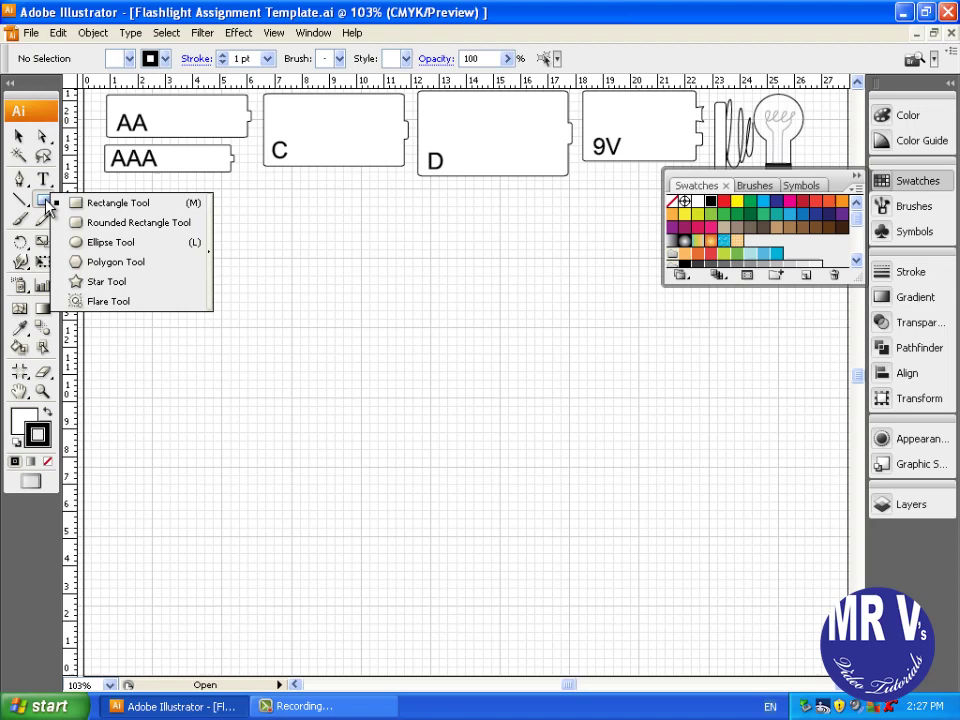
click(75, 203)
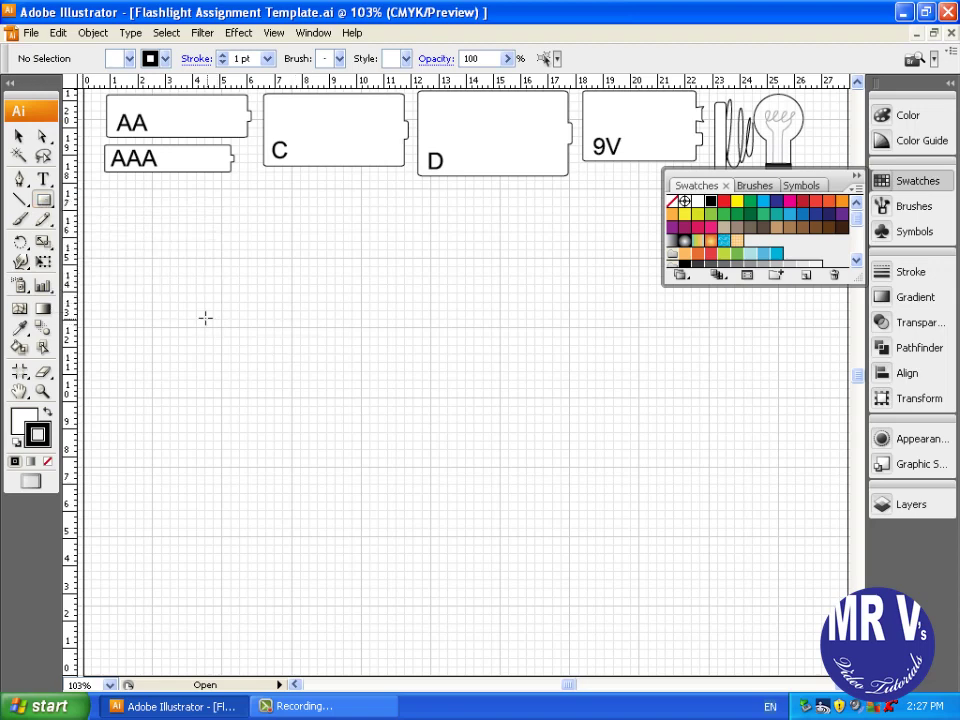
drag(185, 311, 644, 437)
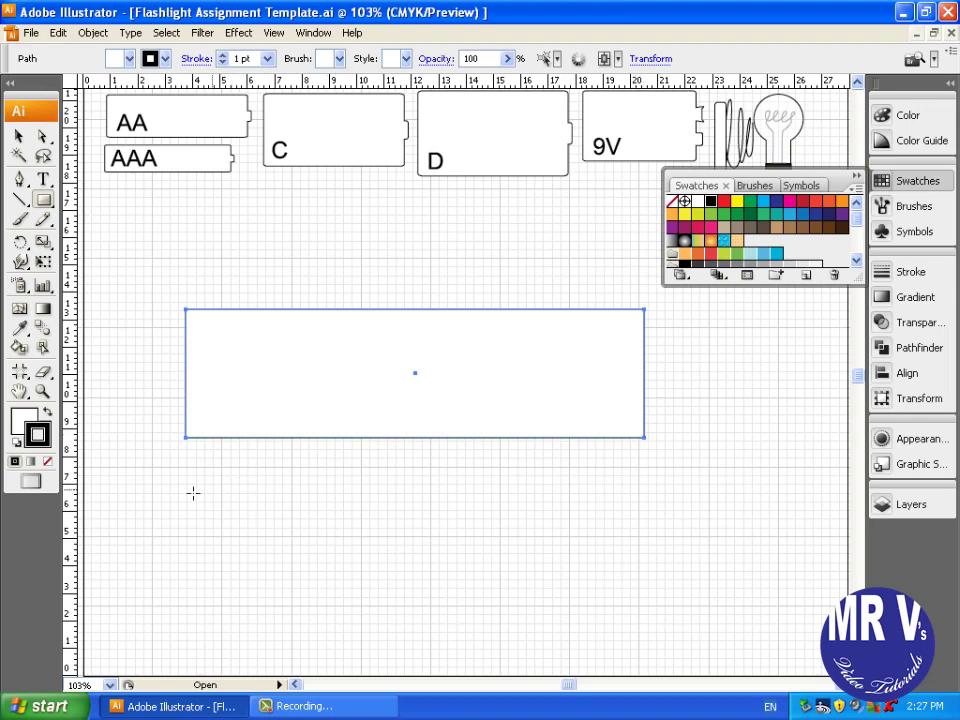
Draw two test squares below the rectangle, then select and delete both
click(45, 201)
drag(236, 486, 322, 633)
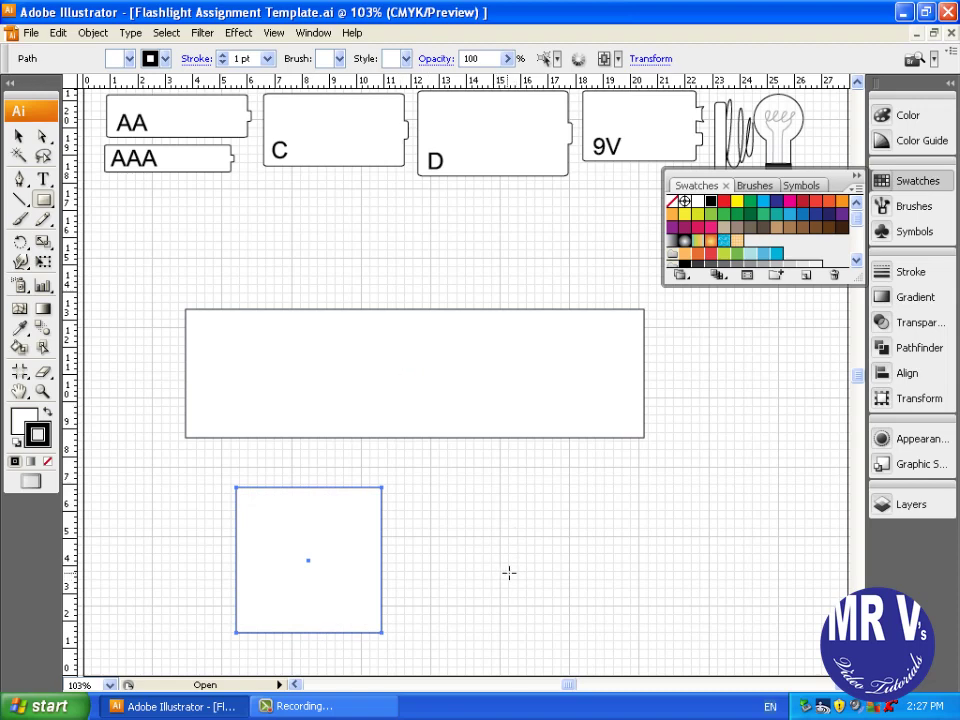
drag(514, 572, 445, 503)
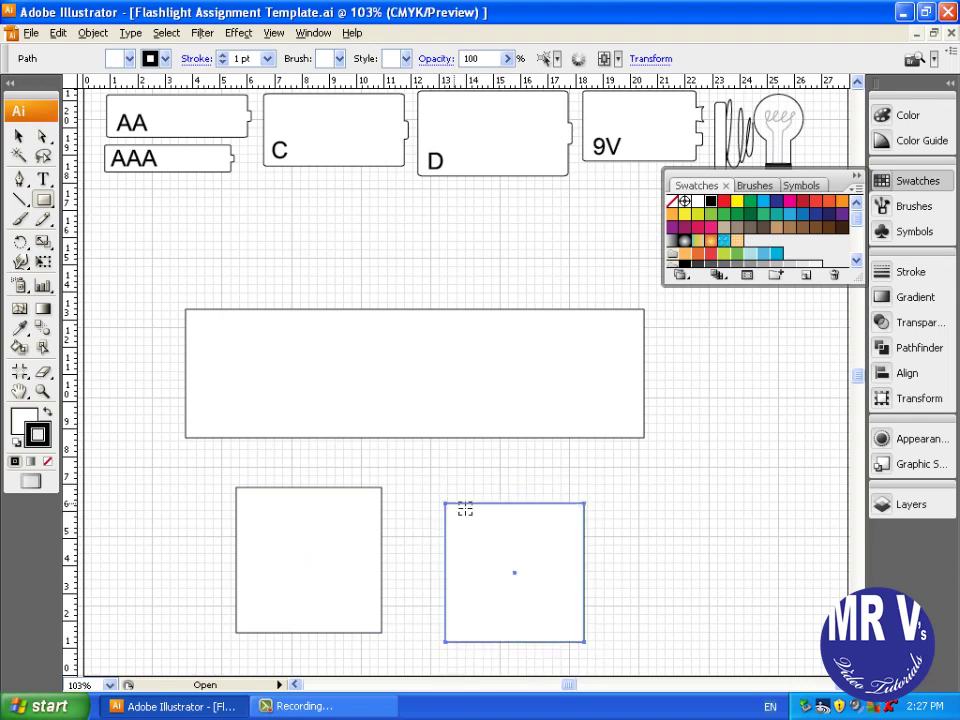
click(19, 137)
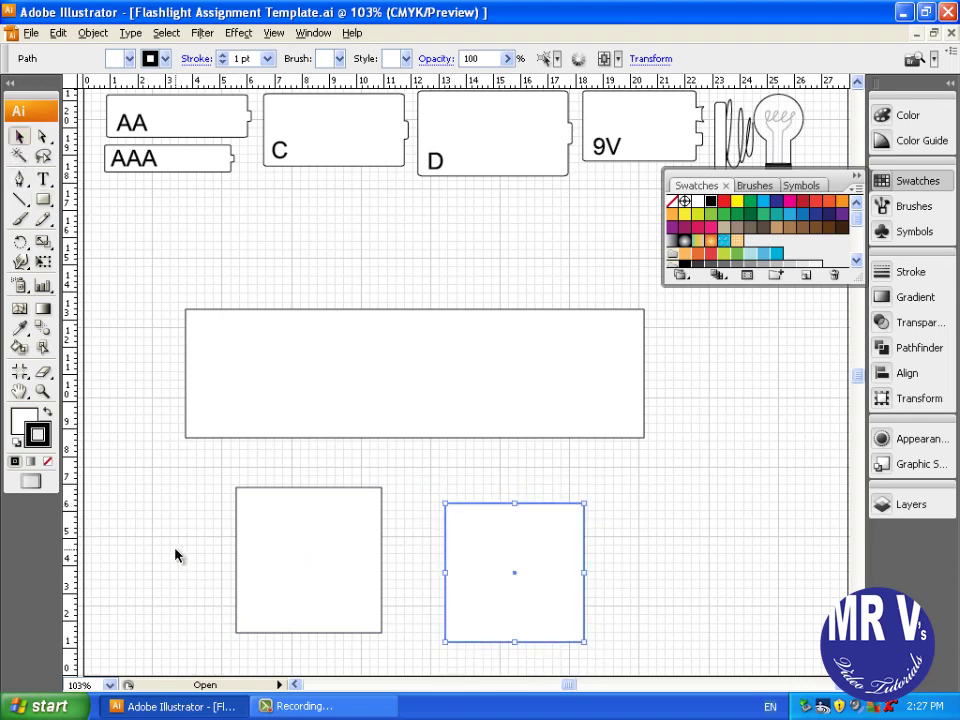
drag(203, 548, 656, 626)
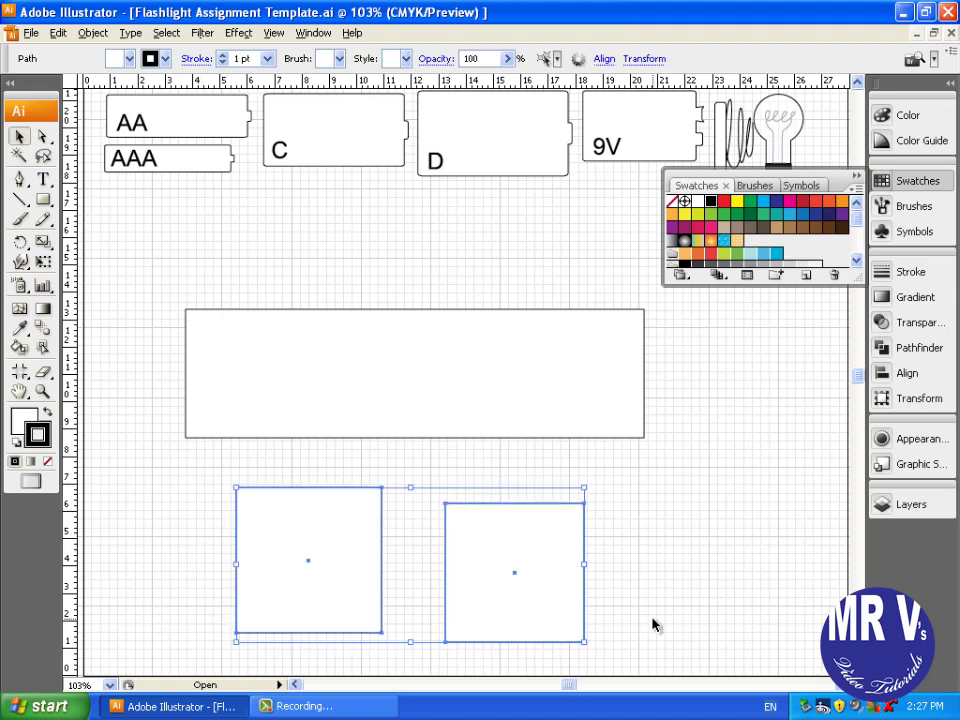
key(Delete)
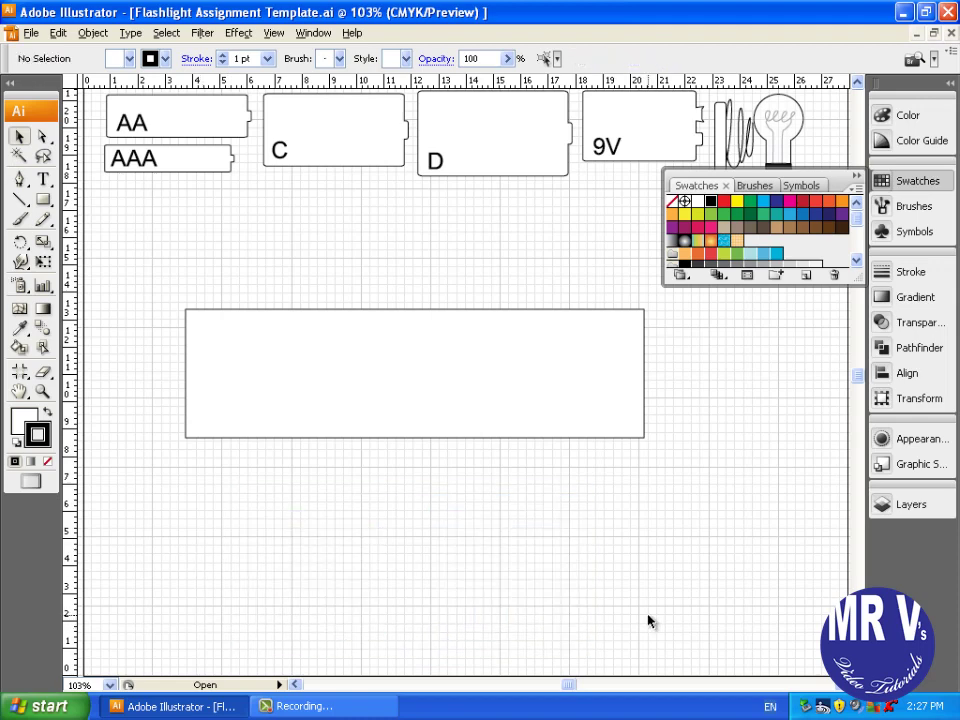
Draw the left wire path with the Pen tool: up, right along the top, angled up
click(43, 200)
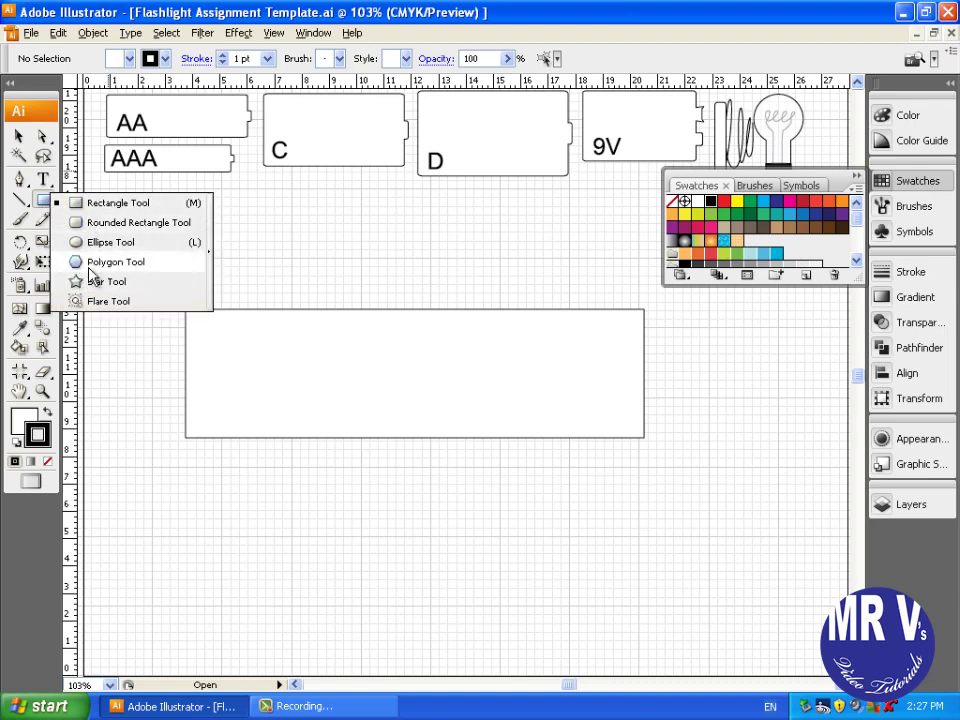
click(270, 226)
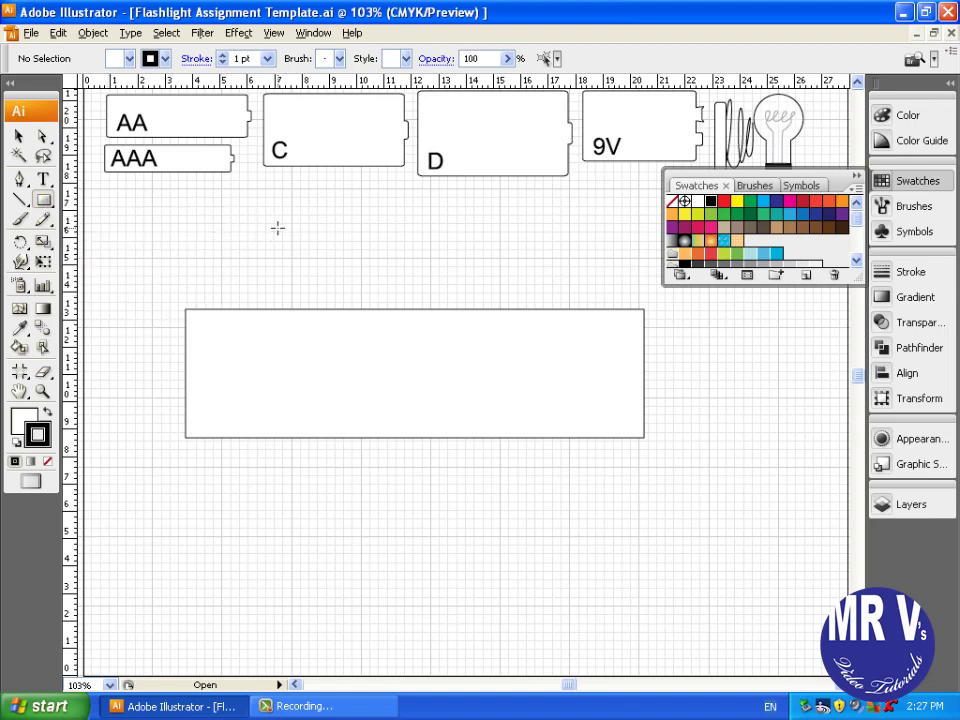
click(19, 181)
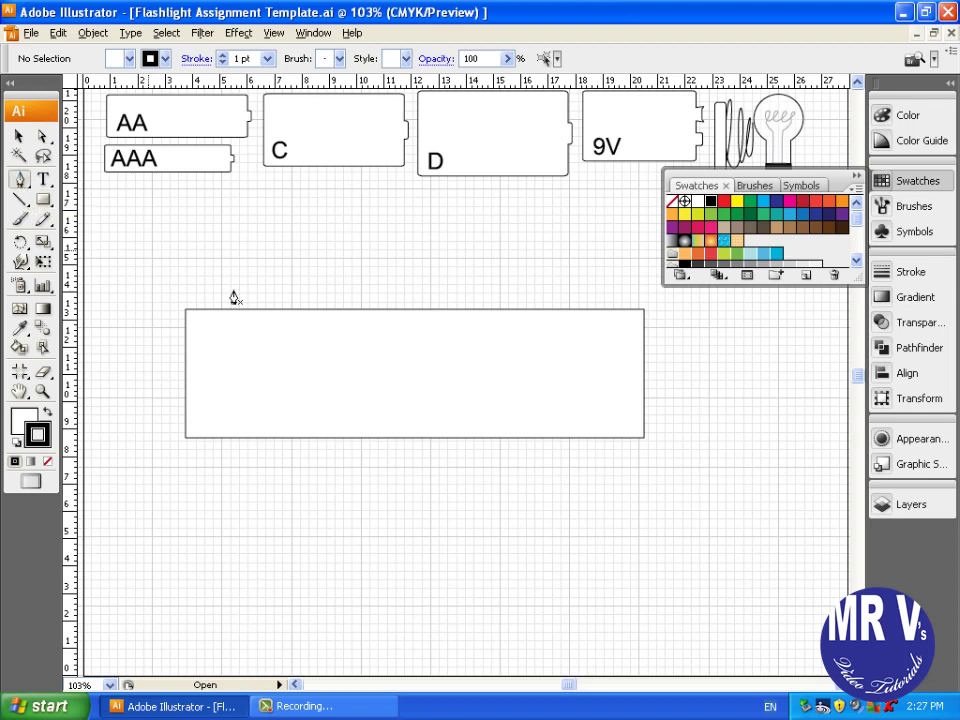
click(199, 365)
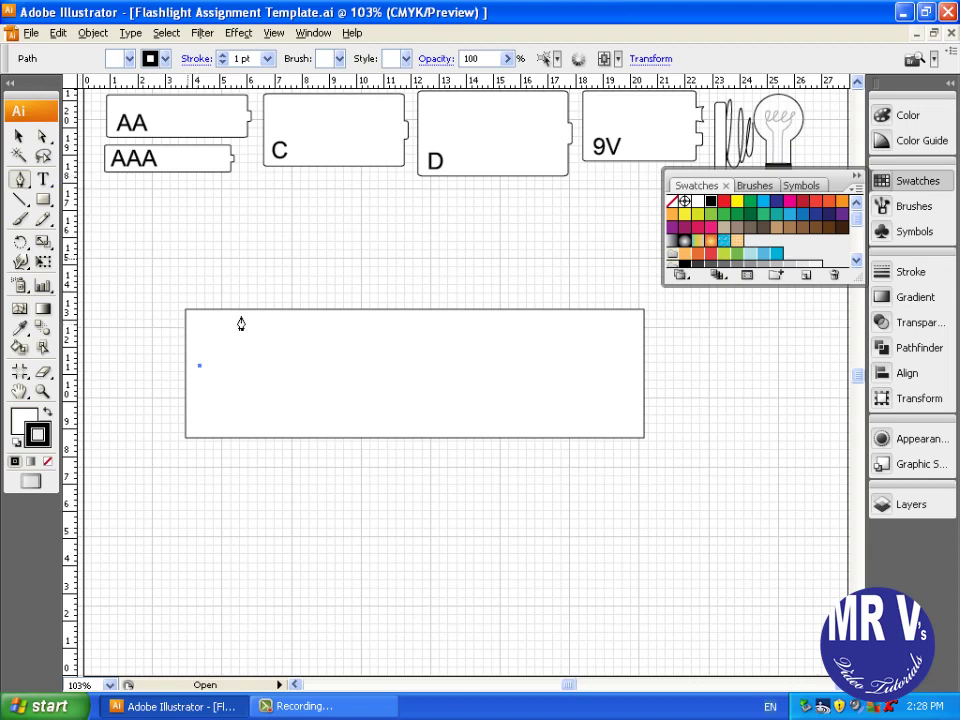
click(199, 322)
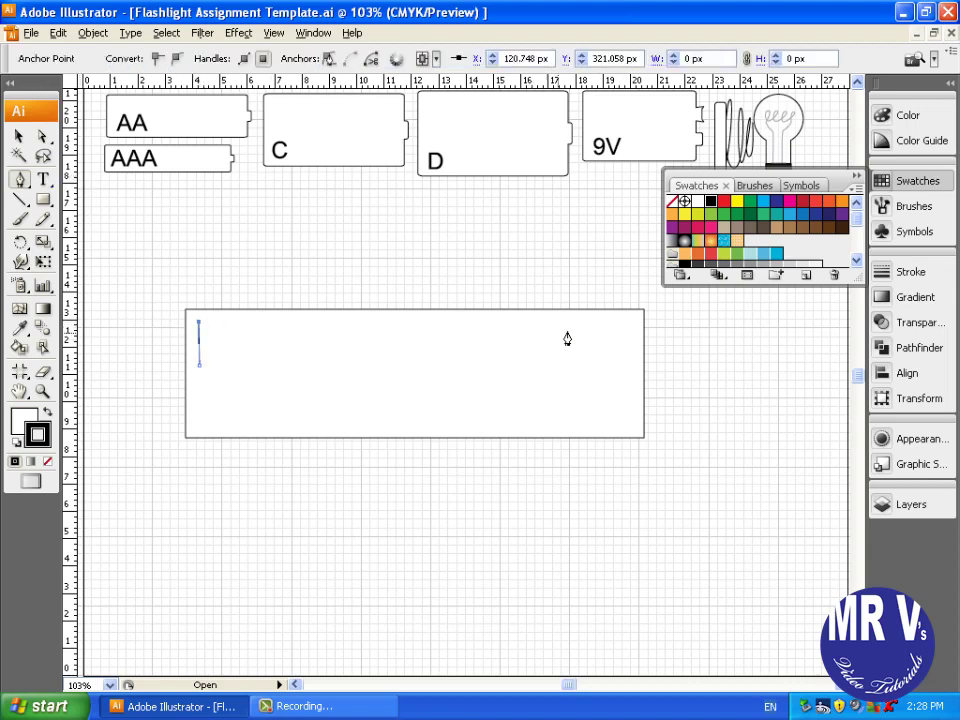
click(428, 328)
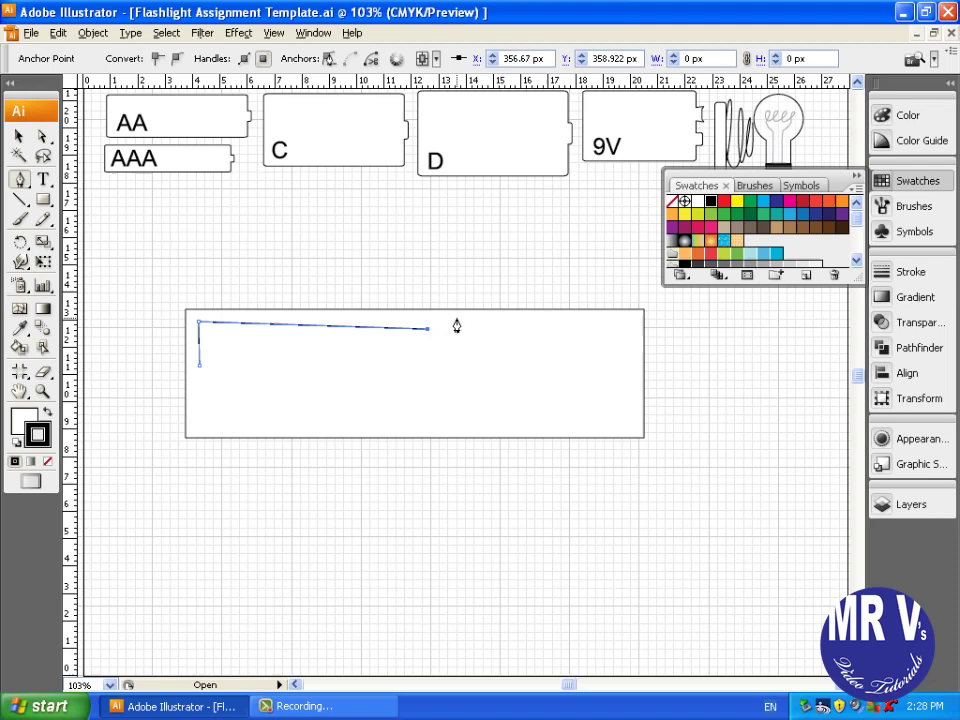
click(456, 319)
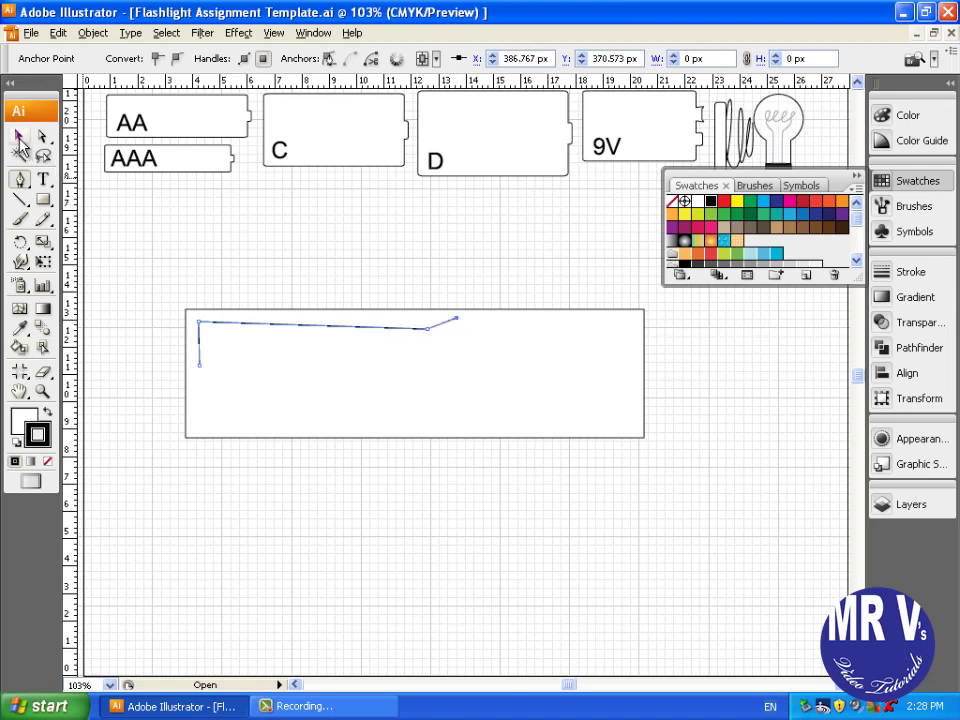
click(18, 135)
click(300, 253)
Draw a second wire path running right, down, then a short step right
click(19, 178)
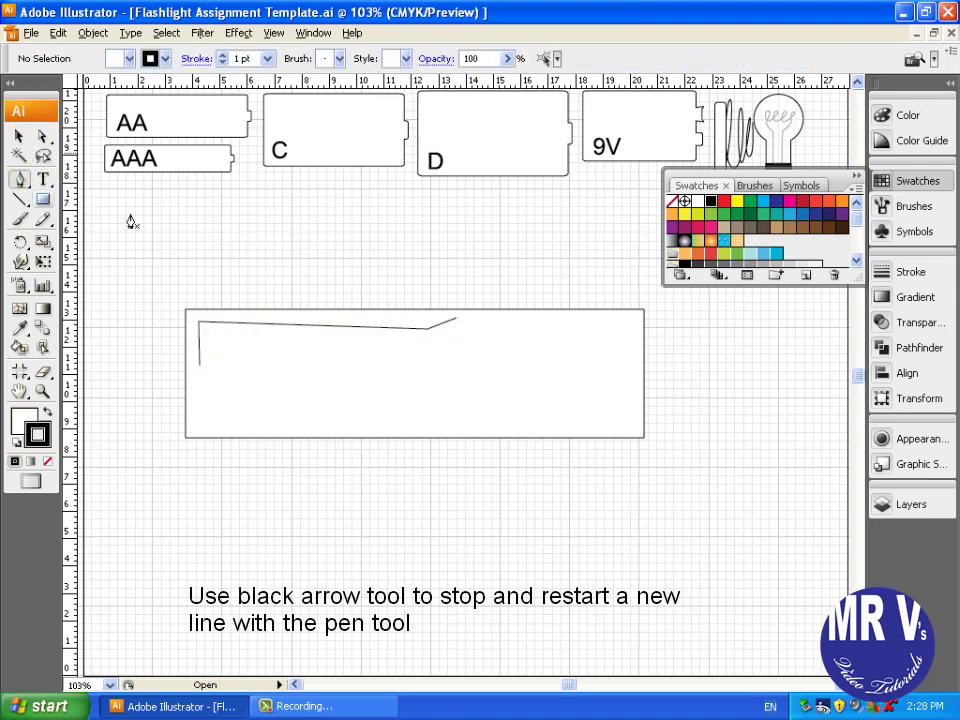
click(458, 330)
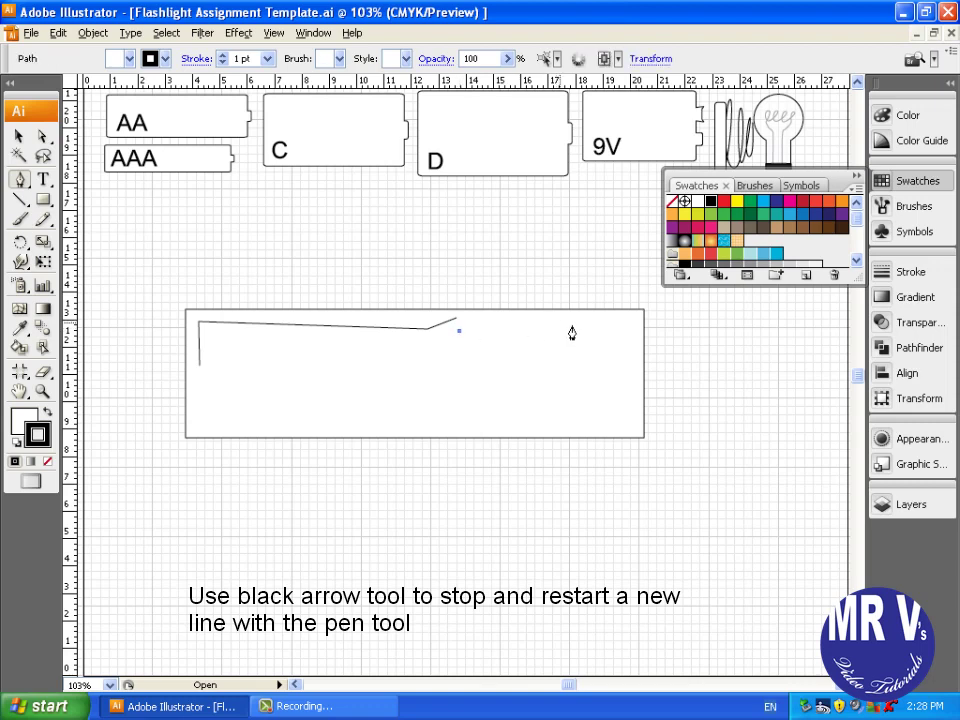
click(595, 331)
click(591, 375)
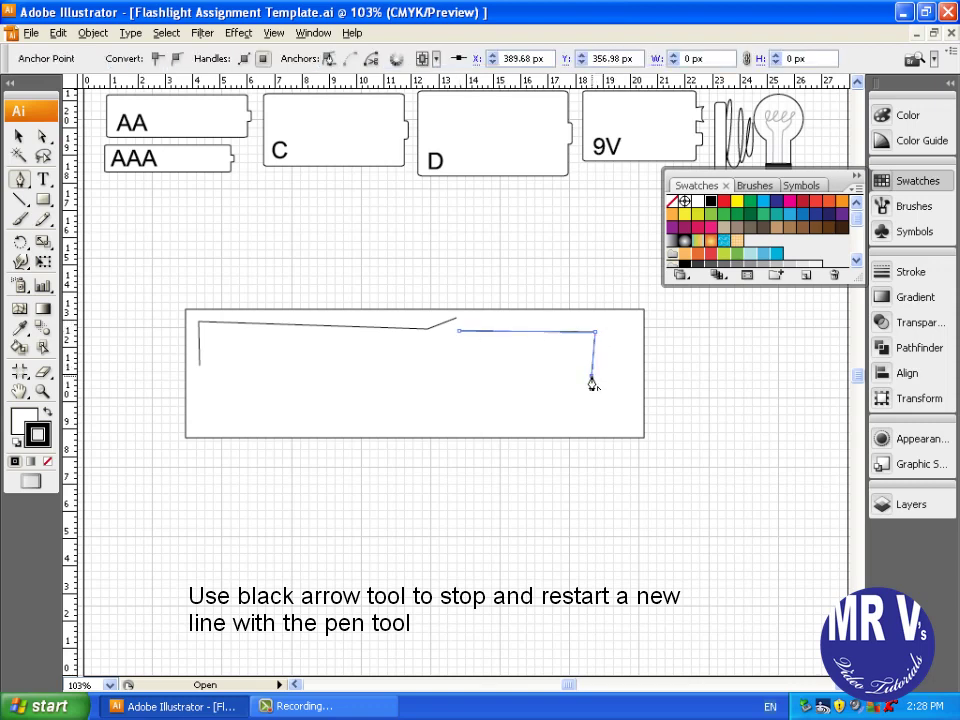
click(616, 374)
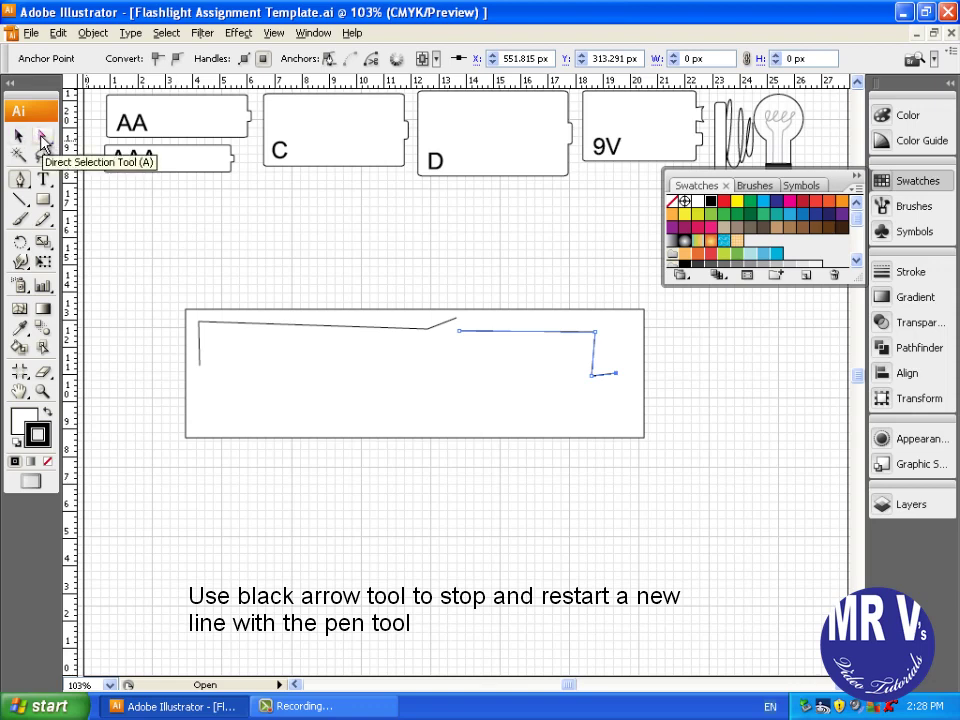
Straighten the left wire's top segment with Direct Selection and nudge its anchor level
click(41, 137)
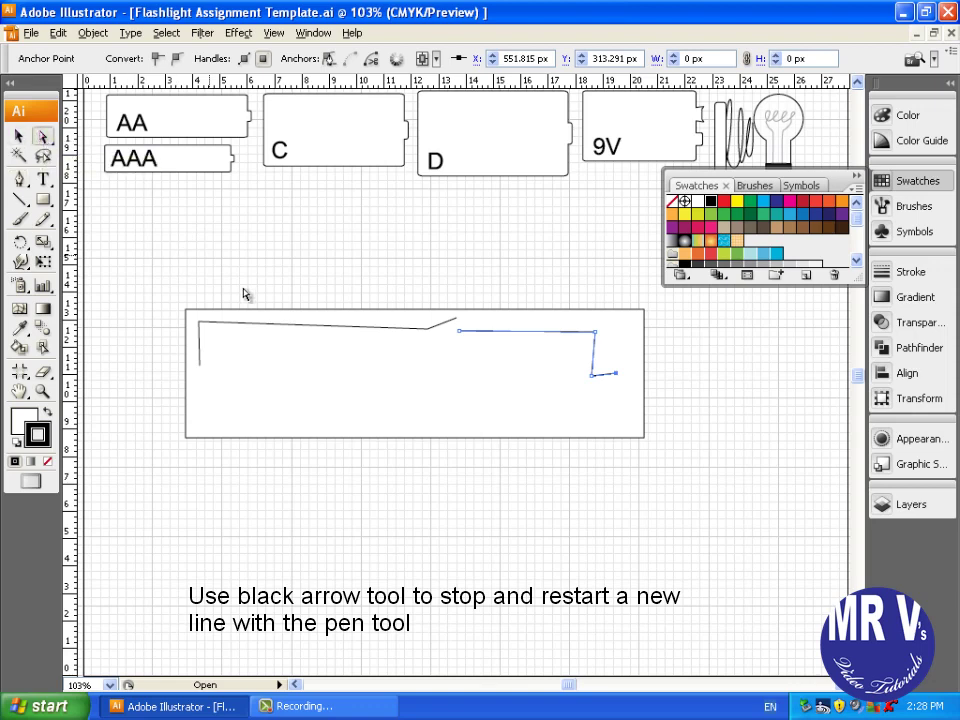
click(429, 330)
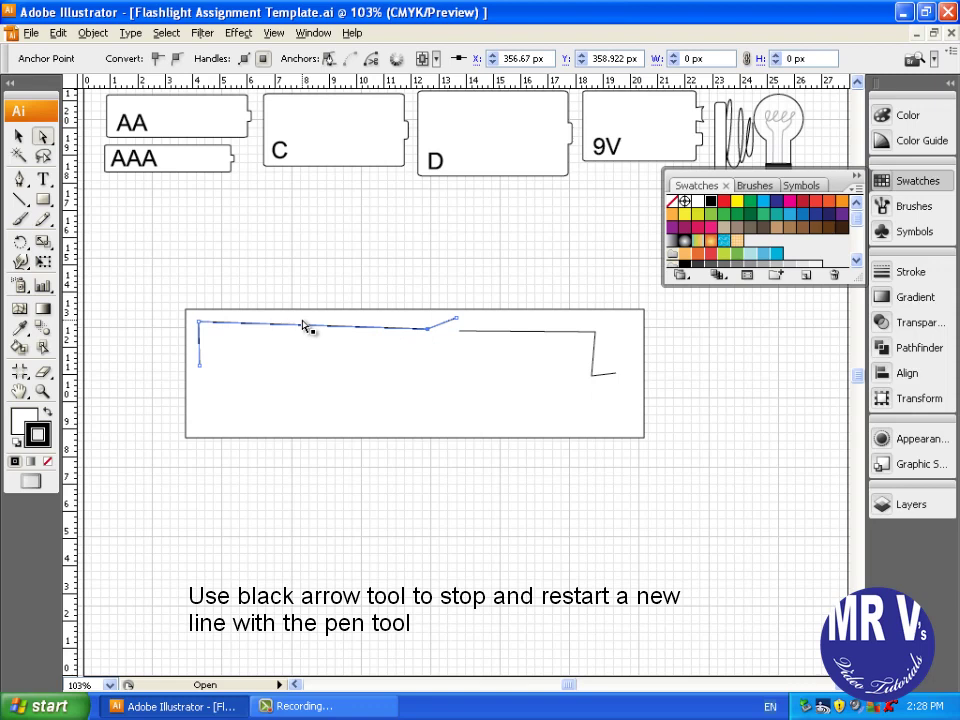
drag(306, 326, 307, 326)
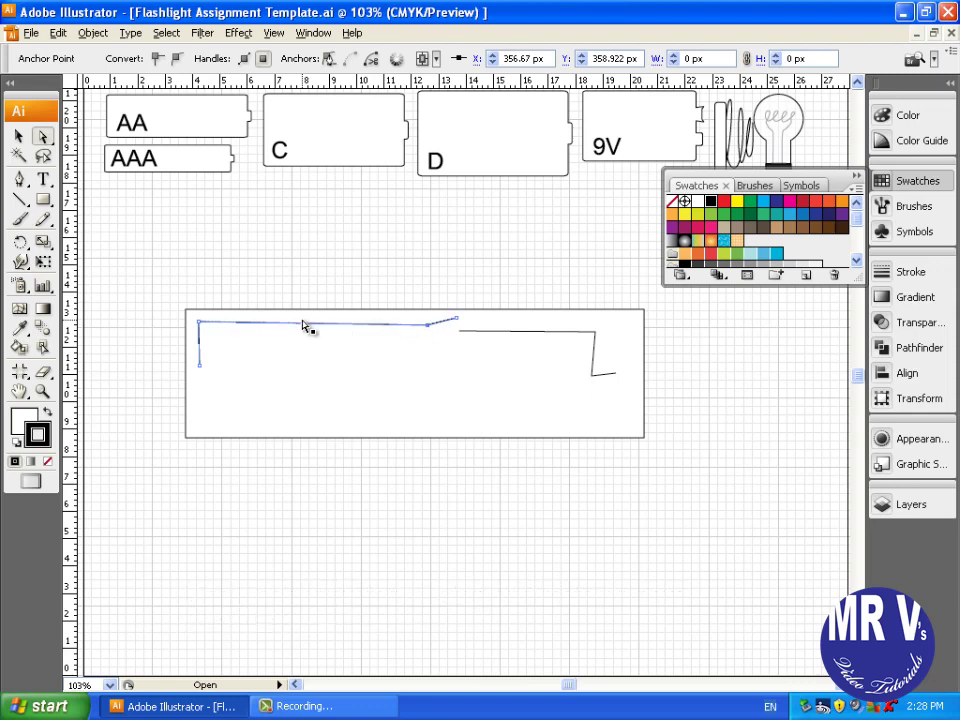
key(shift+Down)
key(shift+Down)
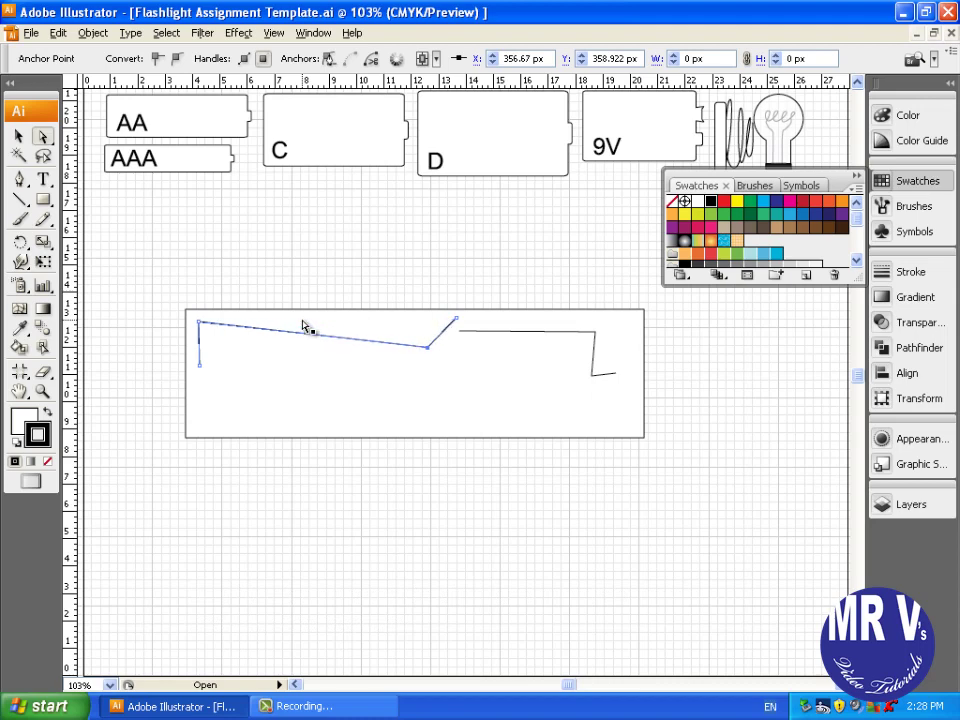
key(shift+Up)
key(shift+Up)
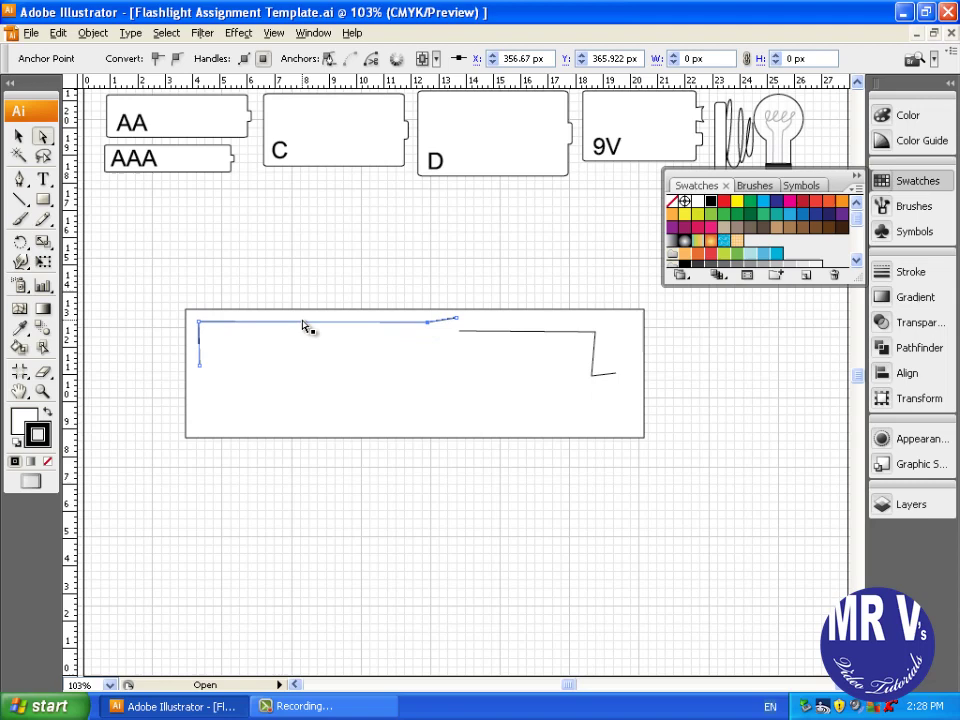
Convert the wire's top-left anchor to a smooth point and tighten its handle and position
click(199, 352)
click(176, 61)
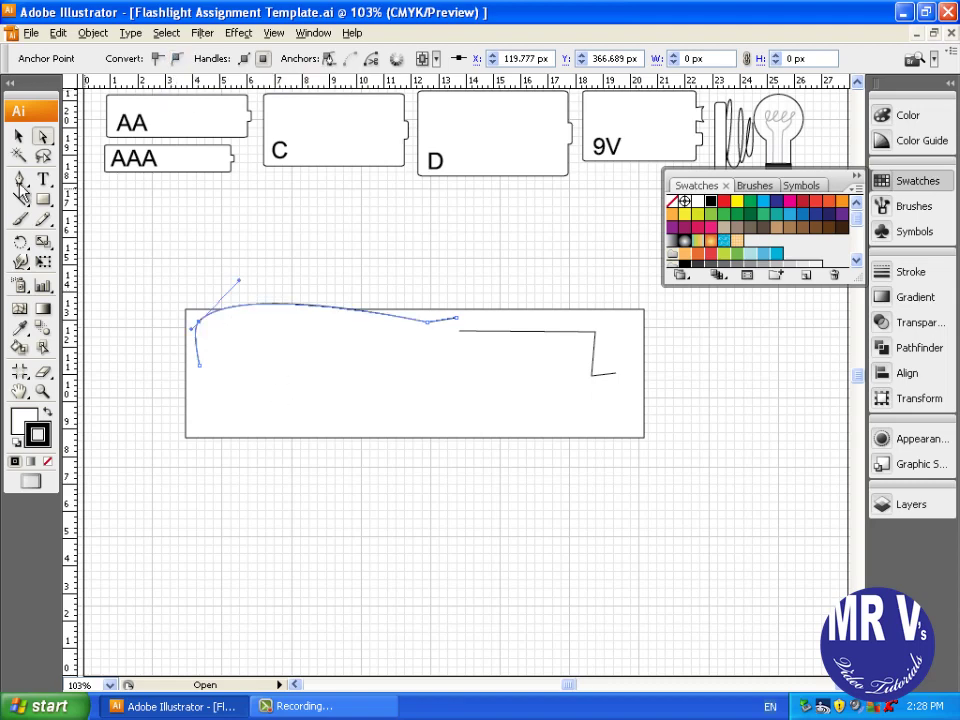
drag(240, 287, 208, 322)
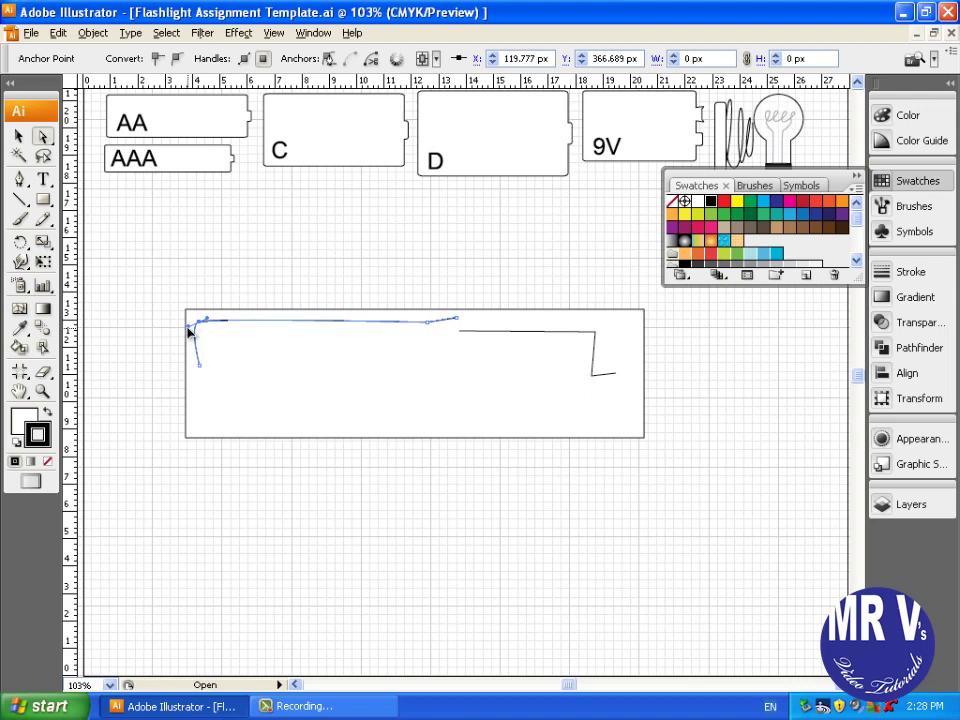
drag(190, 332, 194, 326)
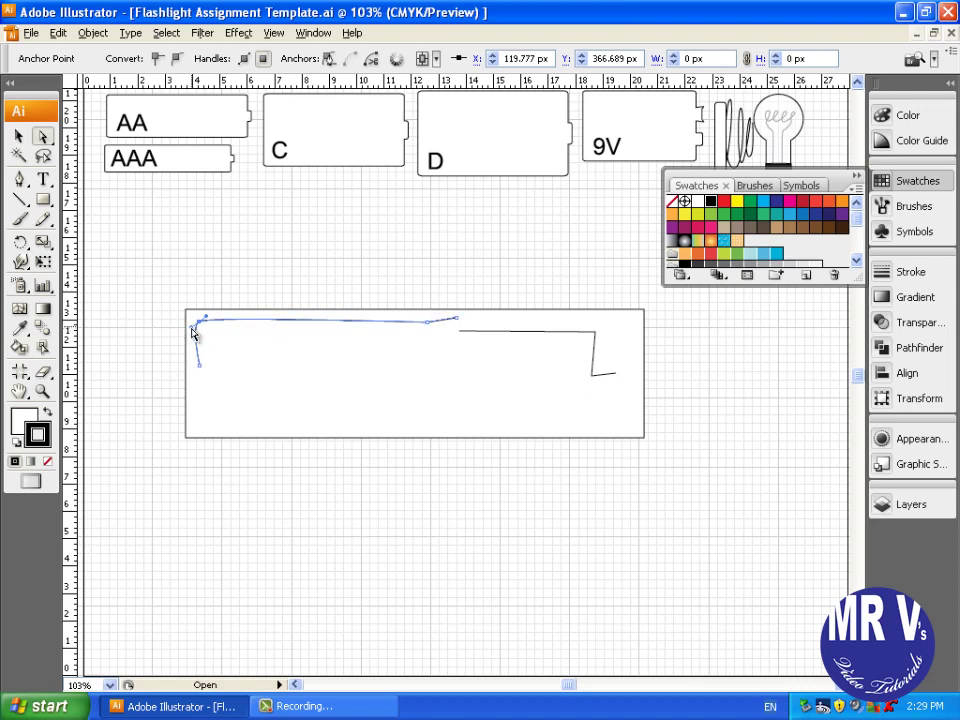
Set the wire paths' fill to None, move them up, and move the body rectangle beneath
click(17, 140)
drag(332, 439, 342, 590)
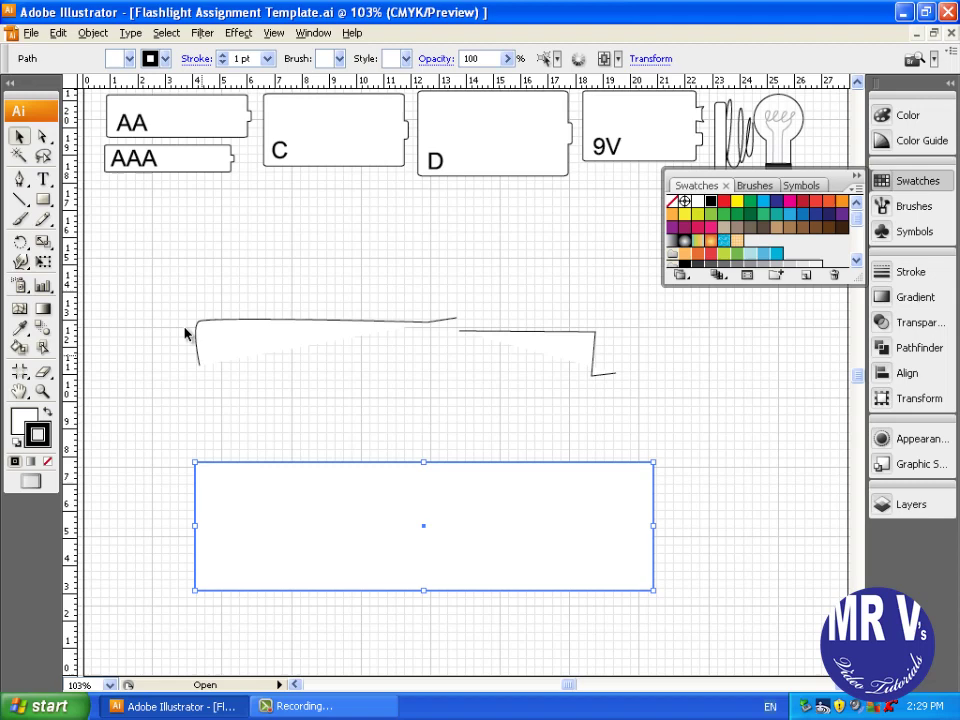
drag(558, 430, 671, 418)
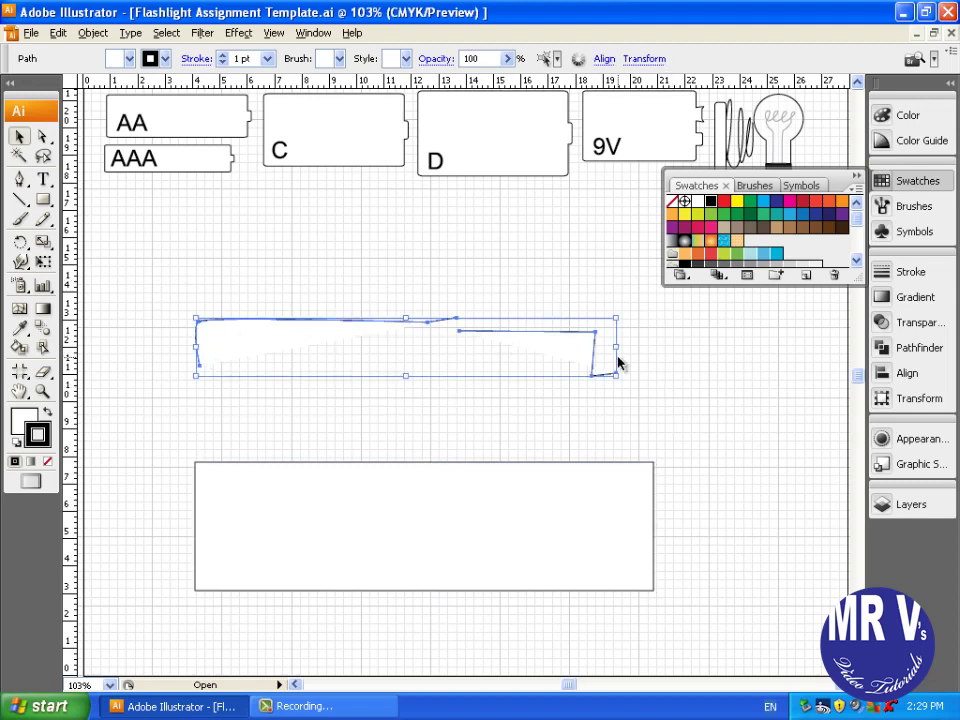
click(27, 427)
click(47, 461)
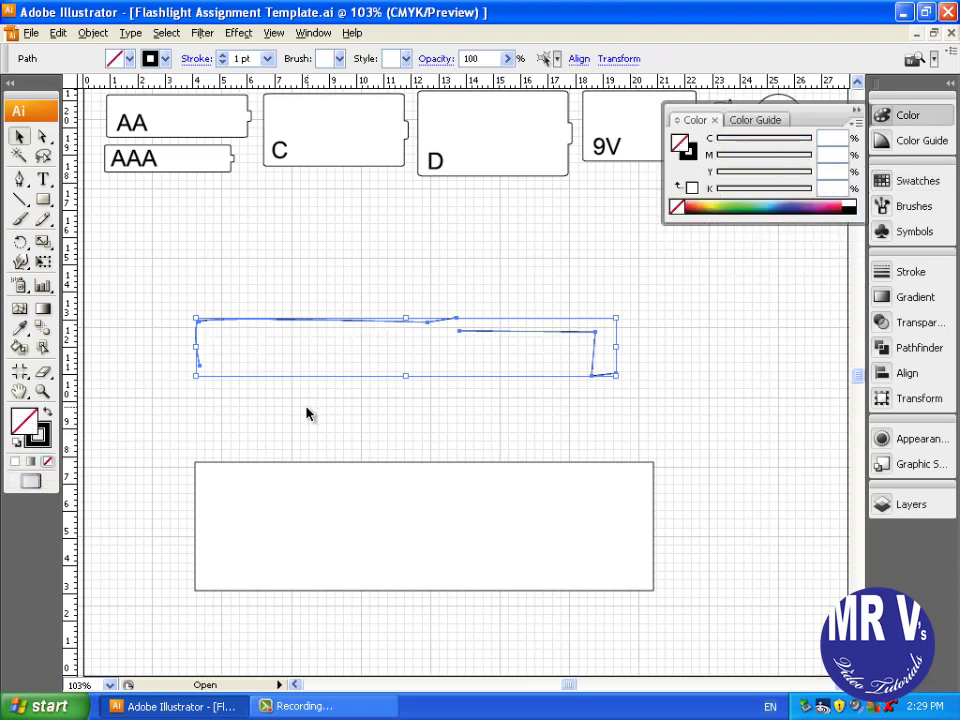
drag(296, 321, 306, 208)
drag(340, 541, 302, 444)
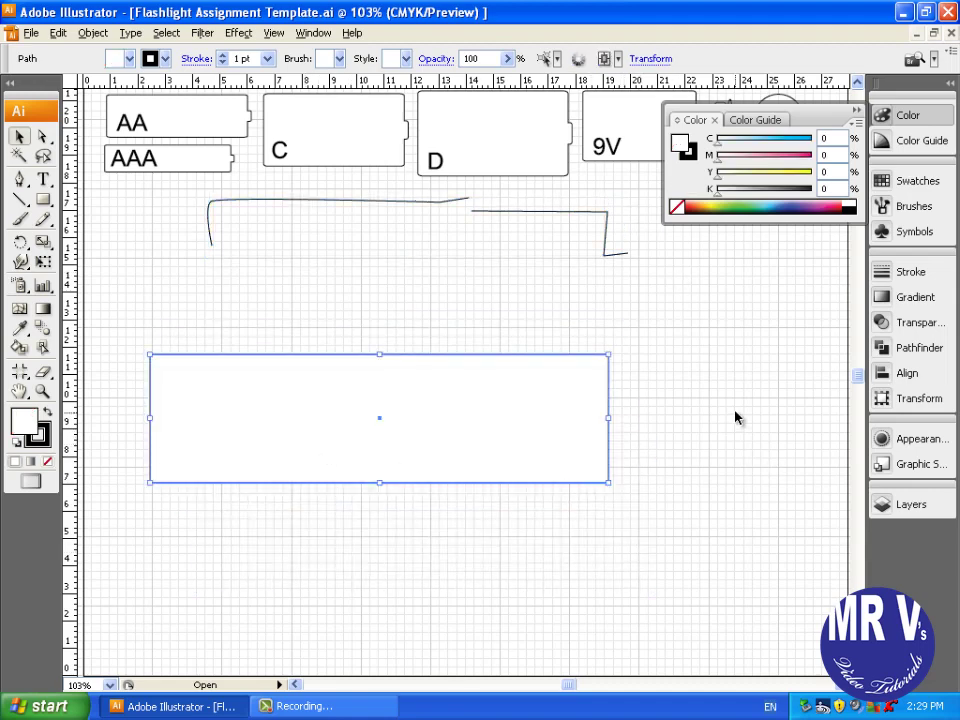
Draw a tall rectangle to the right of the body rectangle
click(43, 199)
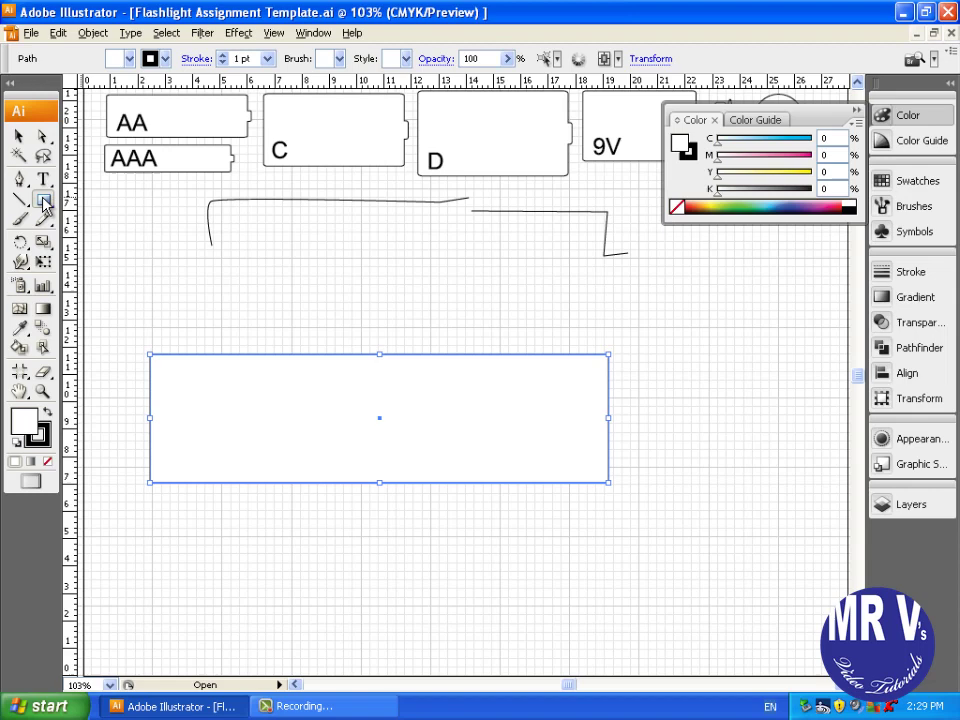
mouse_move(660, 335)
mouse_down()
mouse_move(686, 465)
mouse_move(754, 533)
mouse_up()
click(43, 136)
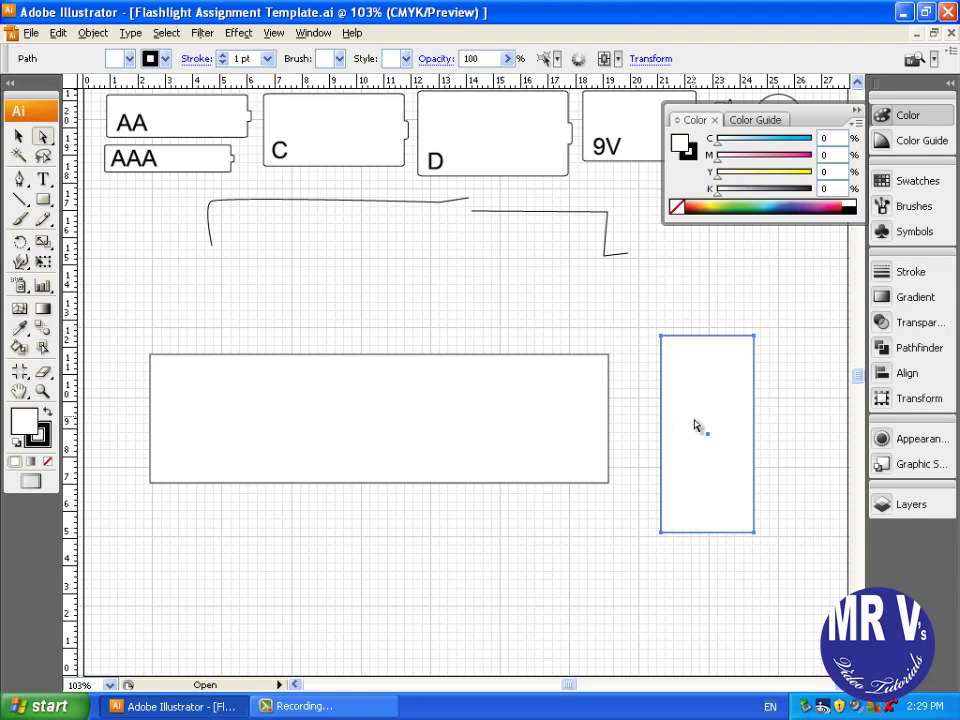
click(19, 136)
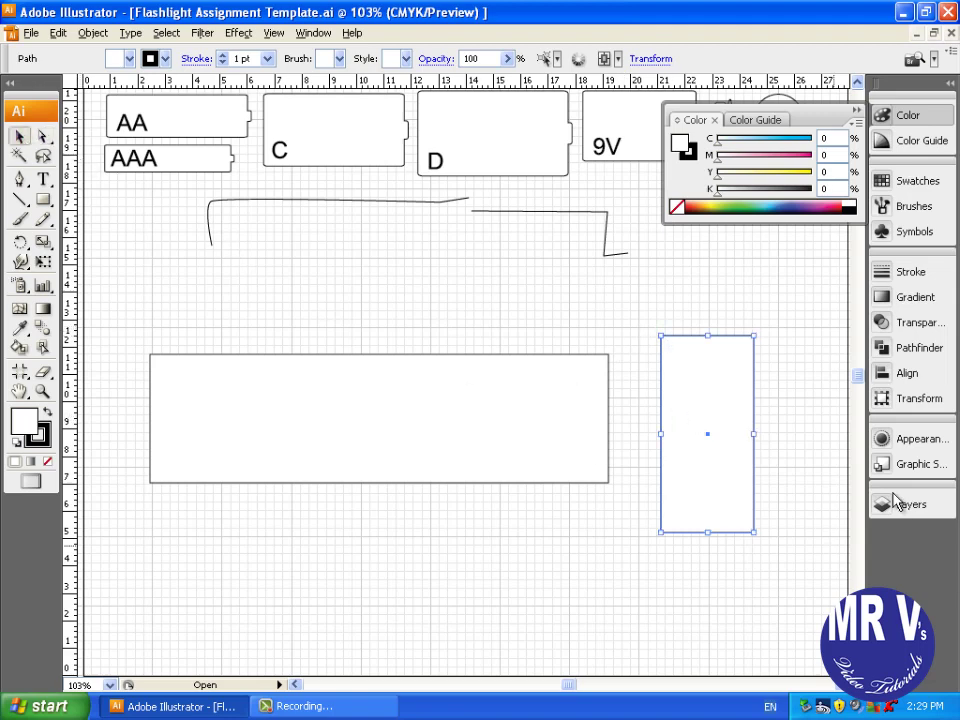
Select both rectangles and apply Vertical Align Center, undoing an accidental horizontal centring
drag(805, 418, 561, 491)
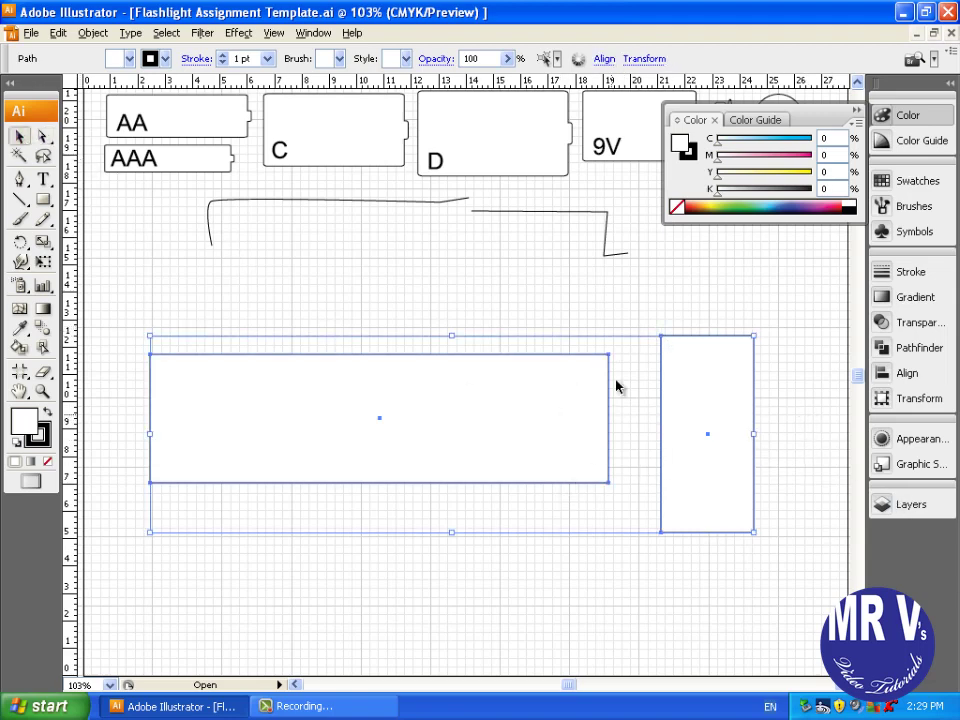
click(604, 62)
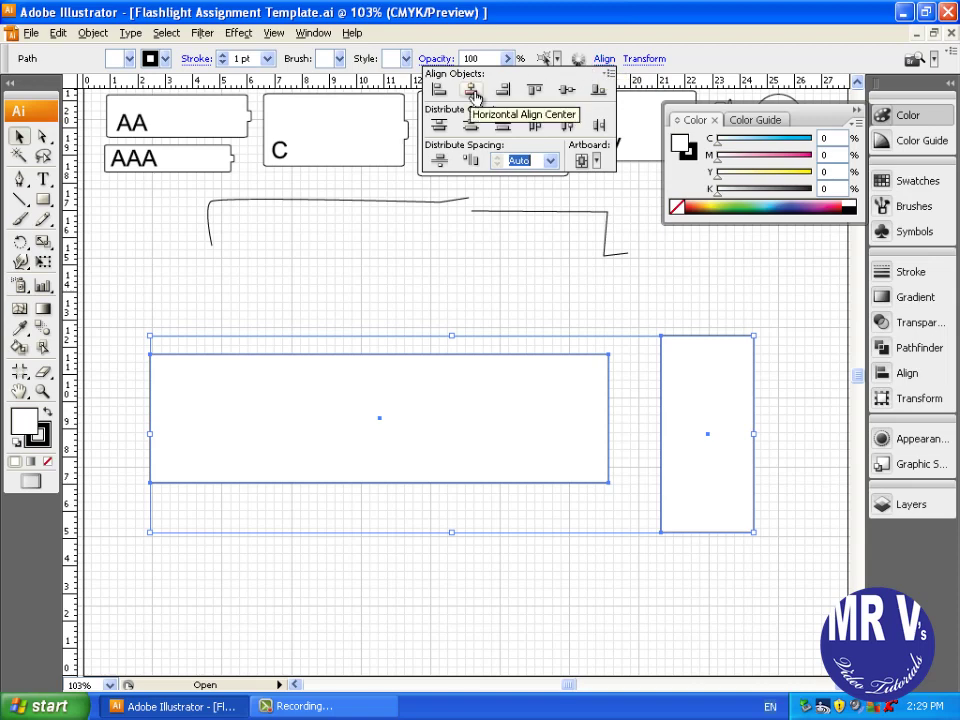
click(474, 97)
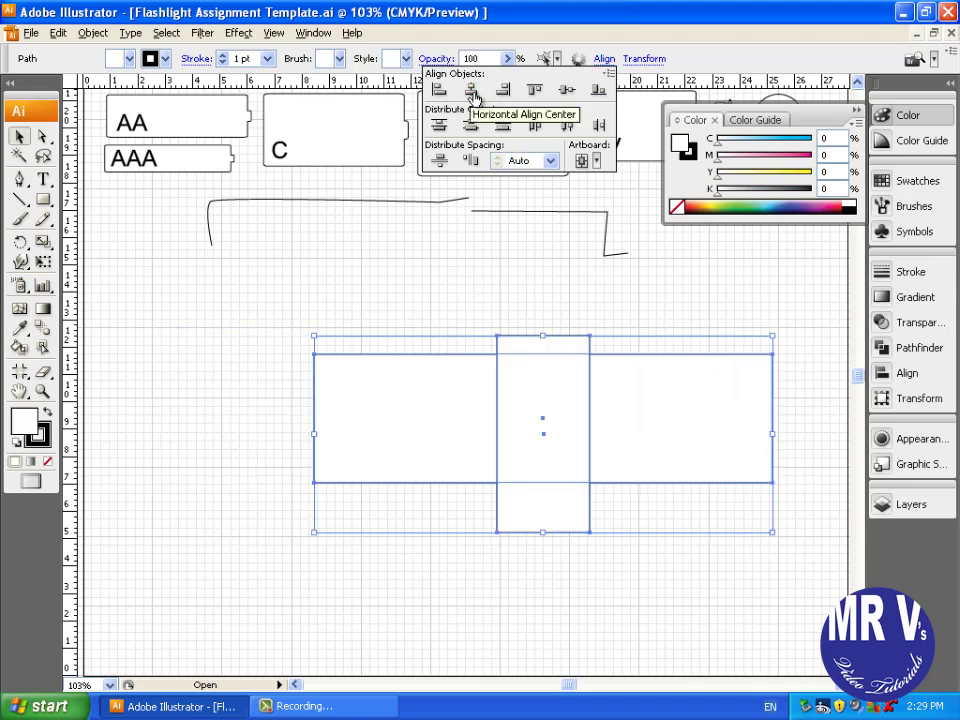
click(476, 98)
key(ctrl+z)
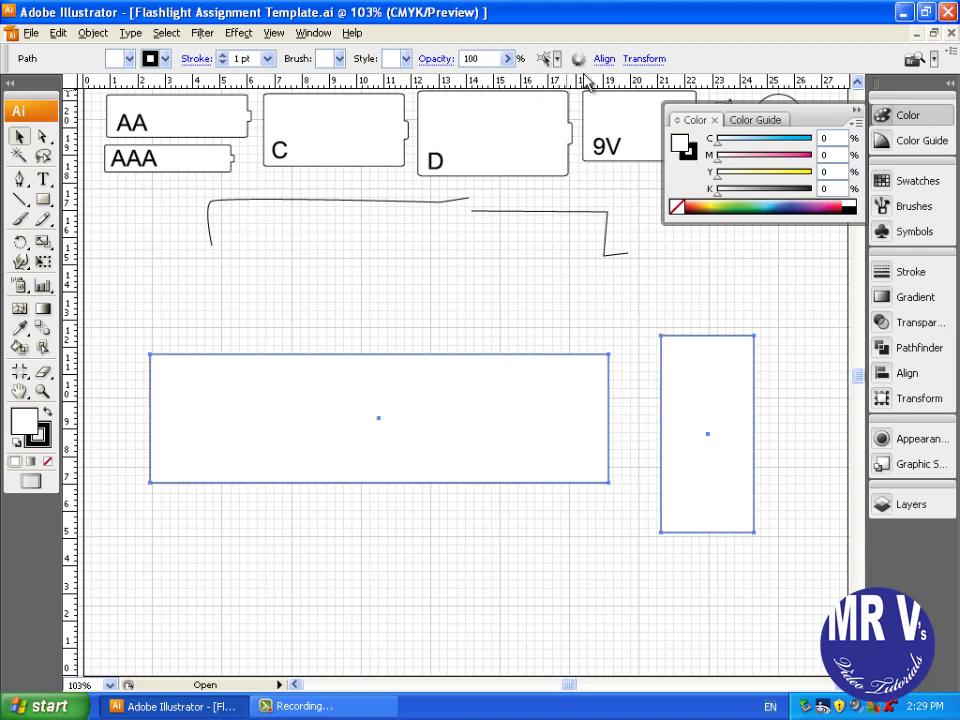
click(604, 58)
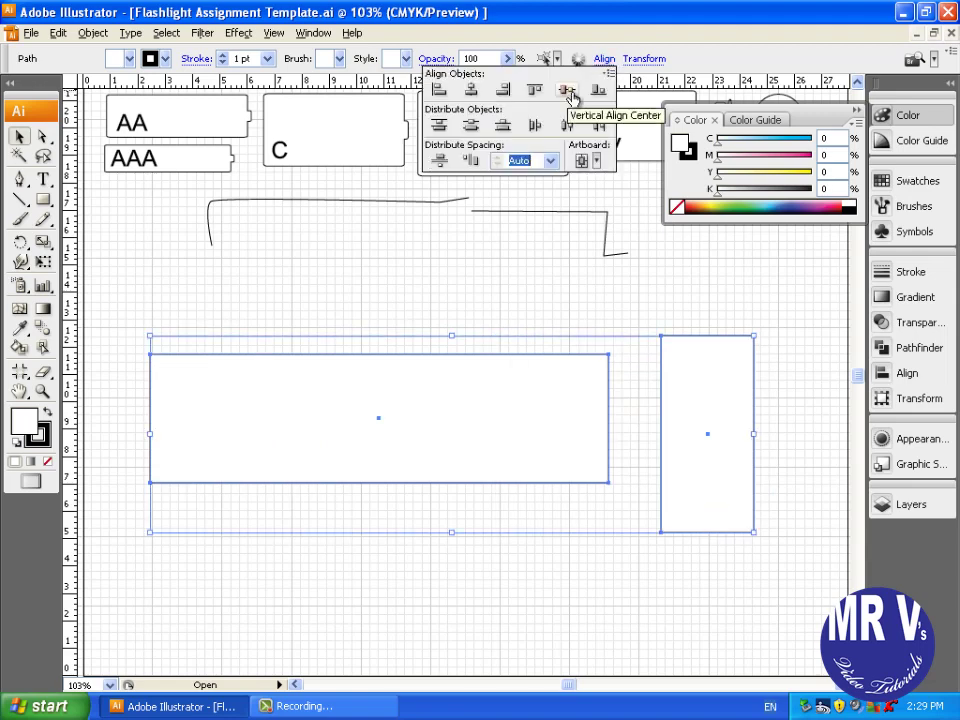
click(569, 92)
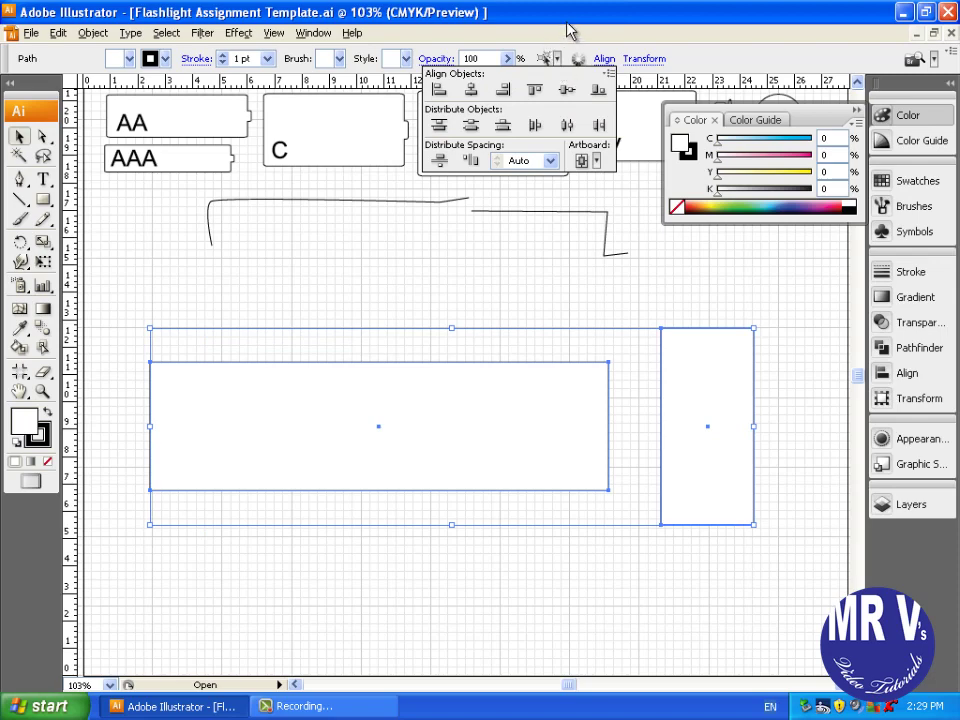
click(314, 34)
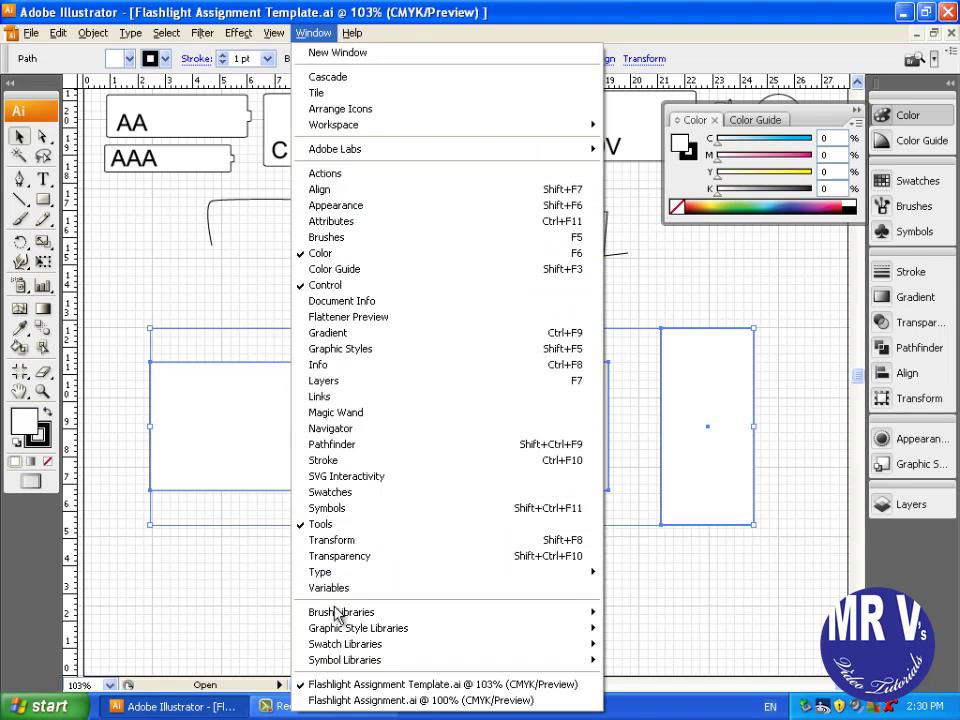
Nudge the tall rectangle left with the arrow key so it sits beside the body
click(733, 275)
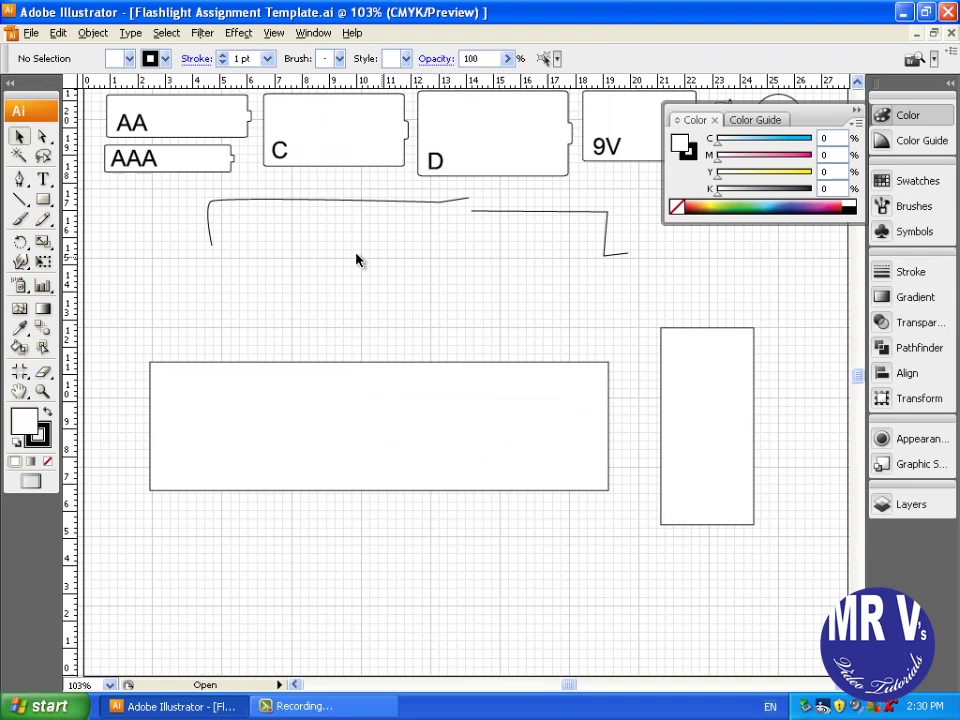
click(698, 441)
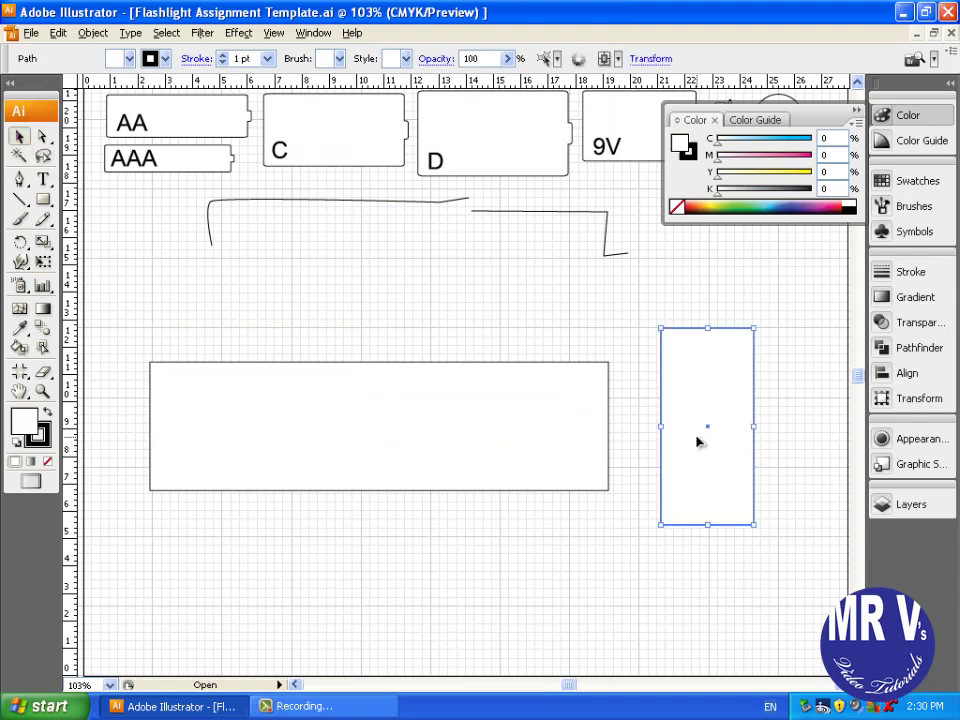
key(Left)
key(Left)
key(Left)
key(Left)
key(Left)
key(Left)
key(Left)
key(Left)
key(Left)
key(Left)
key(Left)
key(Left)
key(Left)
key(Left)
key(Left)
key(Left)
key(Left)
key(Left)
key(Left)
key(Left)
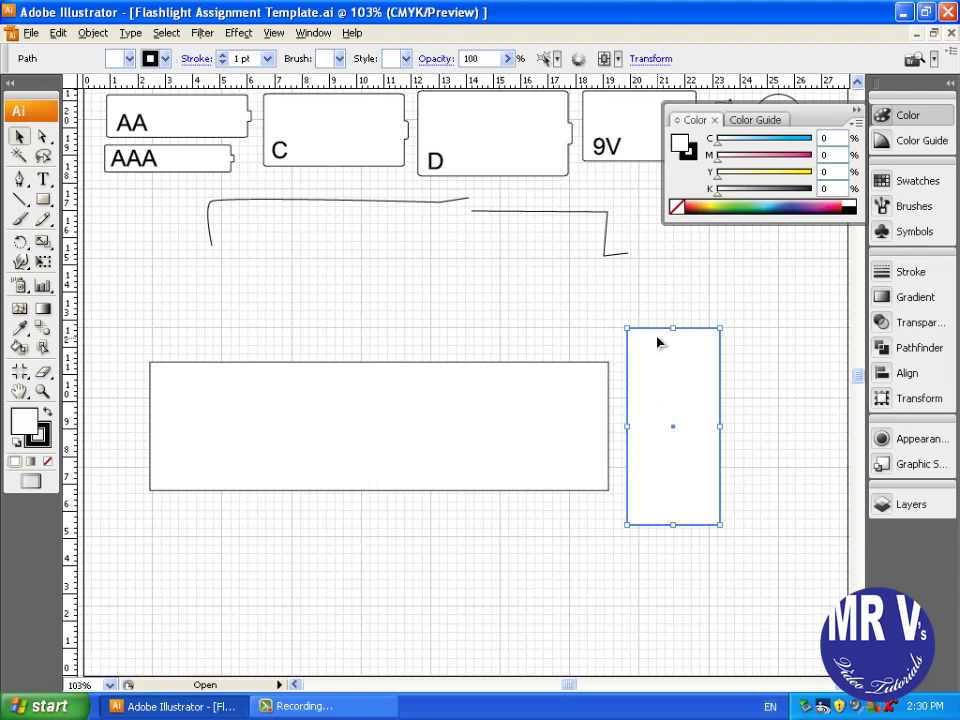
click(763, 336)
click(686, 392)
click(21, 180)
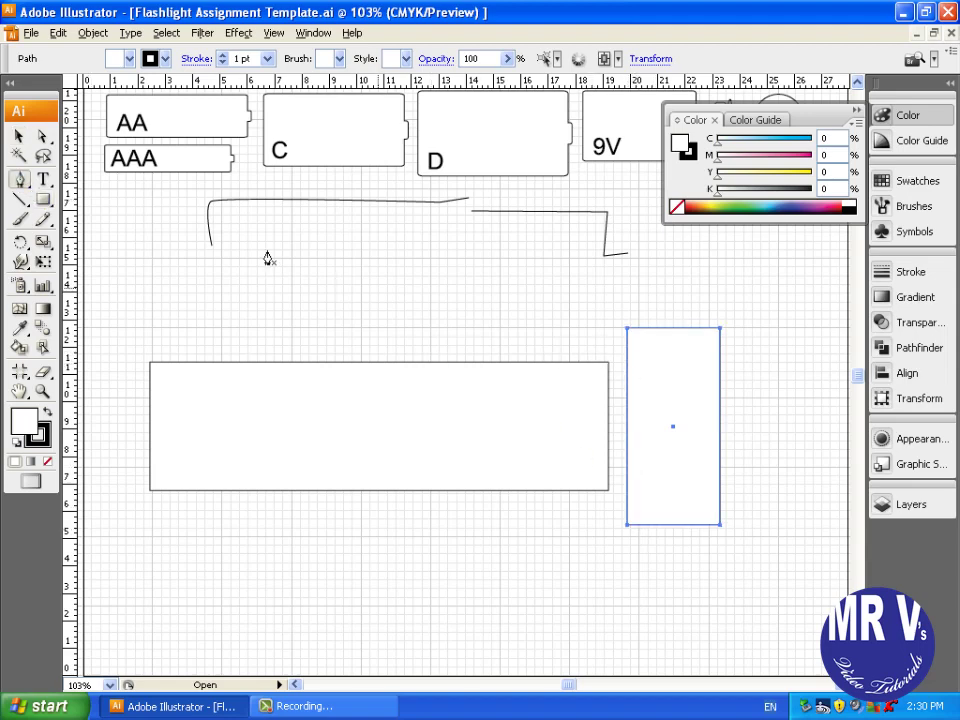
Try adding an anchor point to the head rectangle and dismiss the resulting error
click(20, 181)
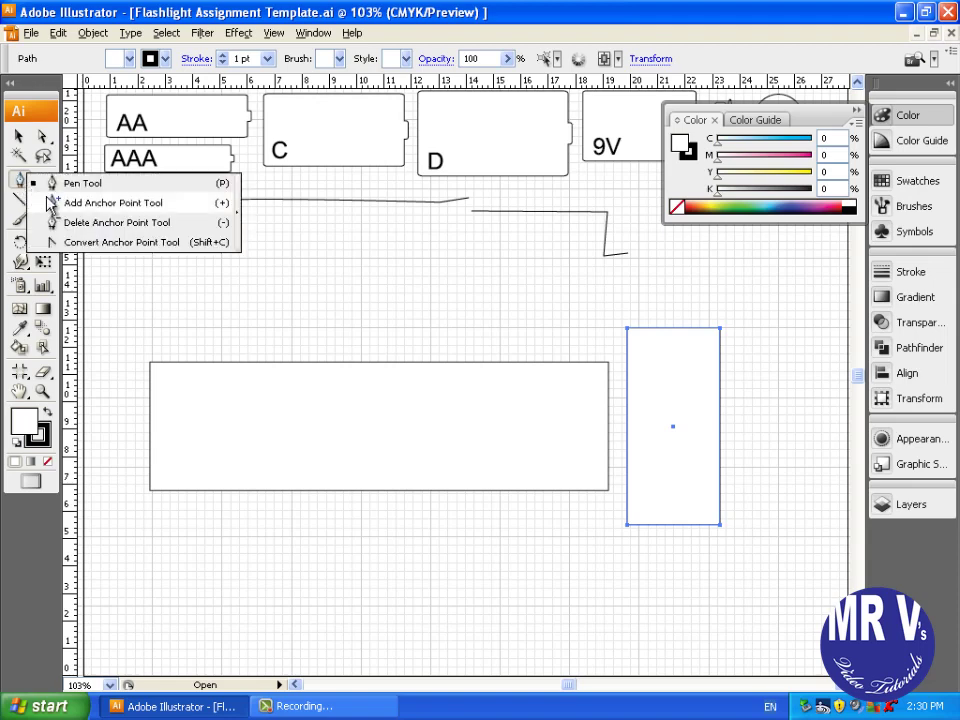
click(58, 204)
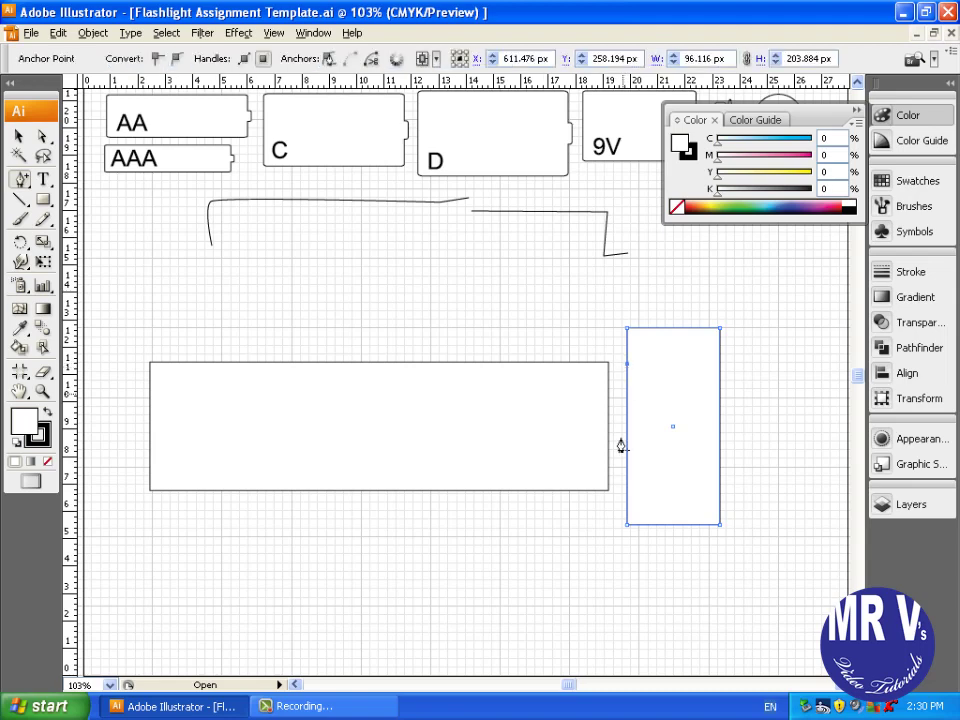
click(596, 527)
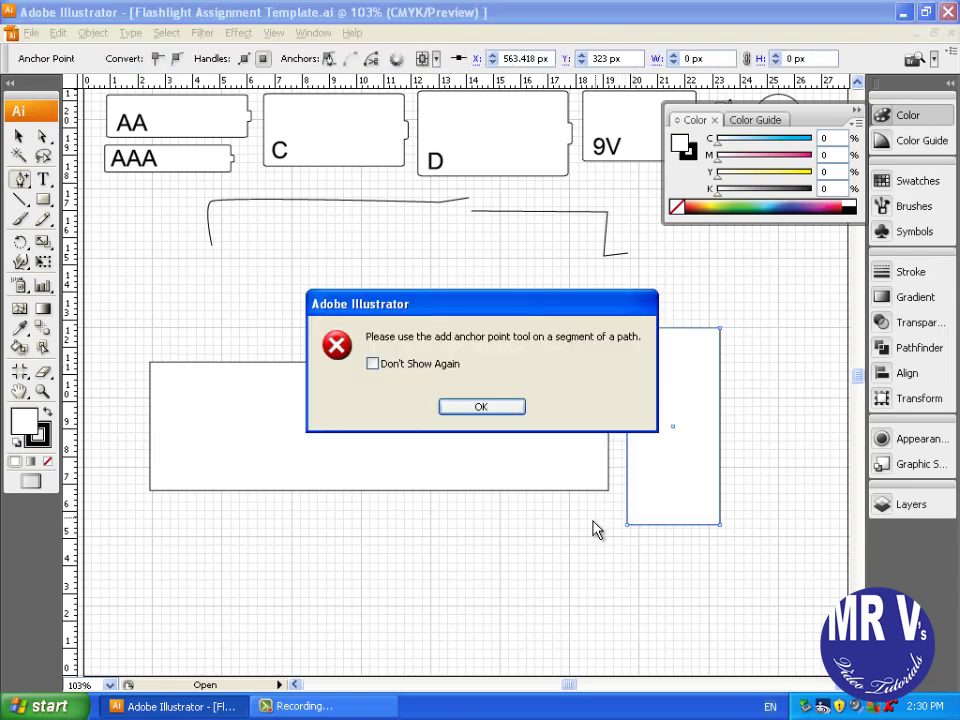
click(466, 410)
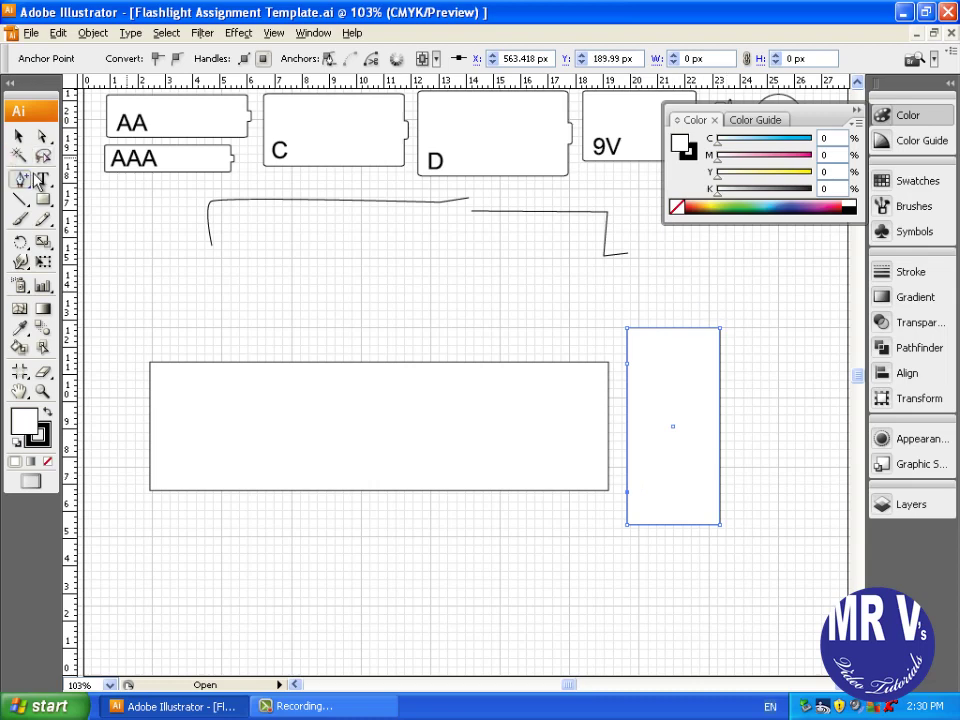
Nudge the head's lower-left and upper-left anchors with arrow keys onto the body's corners
click(41, 137)
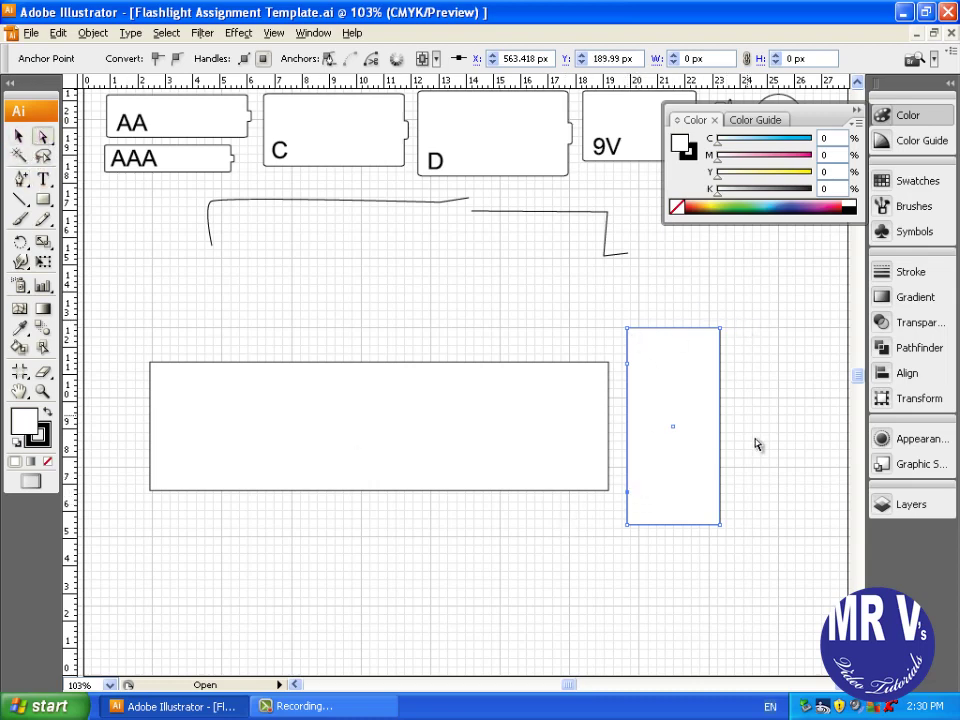
key(Left)
key(Left)
key(Left)
key(Left)
key(Left)
key(Left)
key(Left)
key(Left)
key(Left)
key(Left)
key(Left)
key(Left)
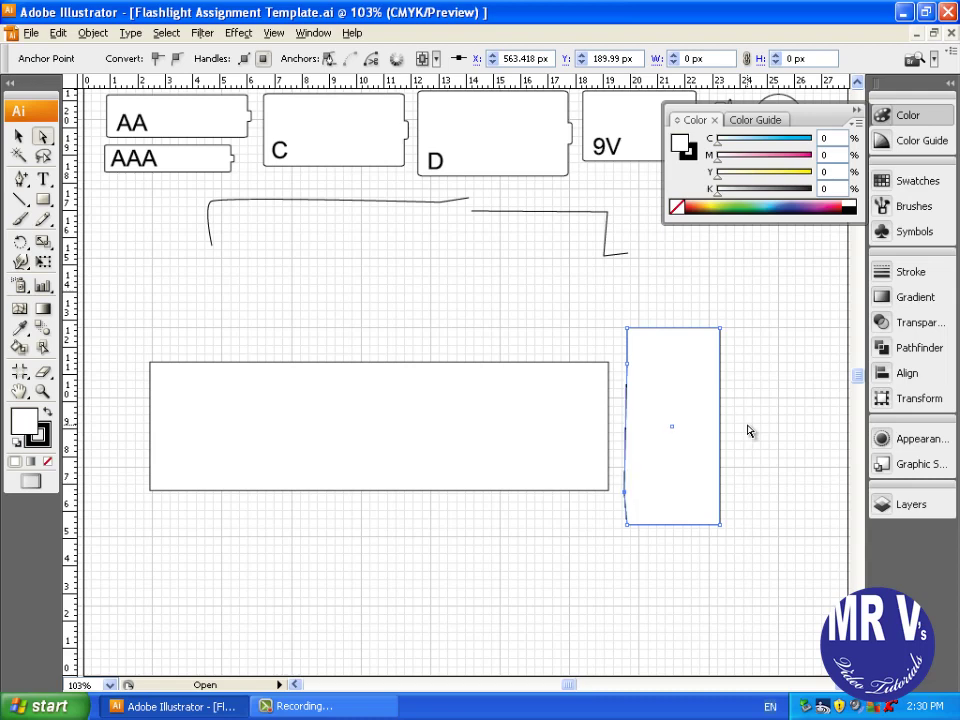
key(Left)
key(Left)
key(Left)
key(Left)
key(Left)
key(Left)
key(Left)
key(Left)
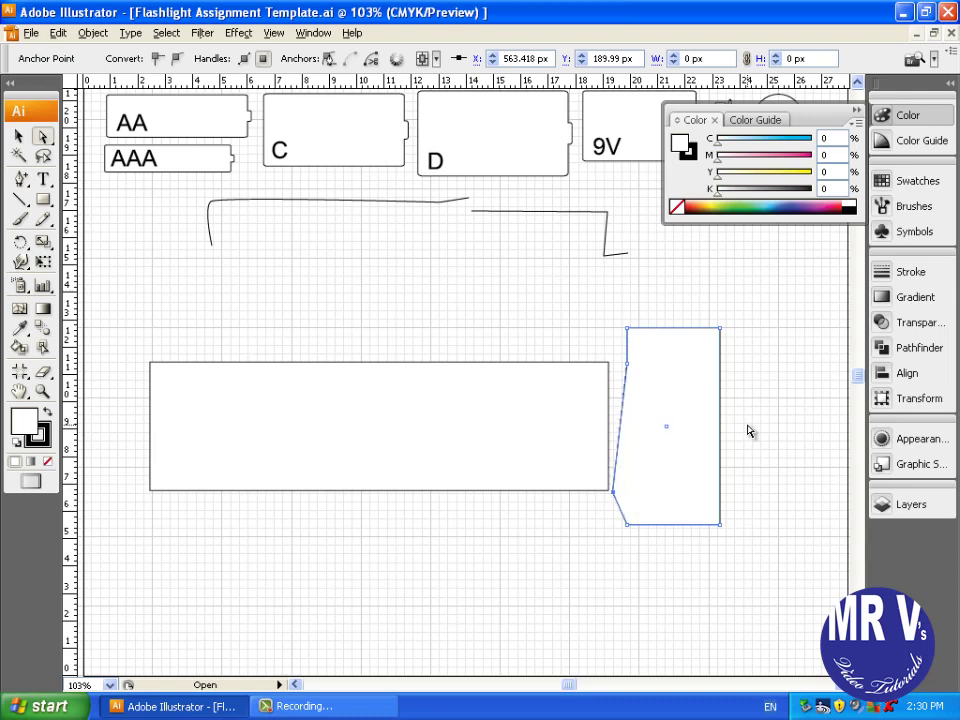
key(Left)
key(Left)
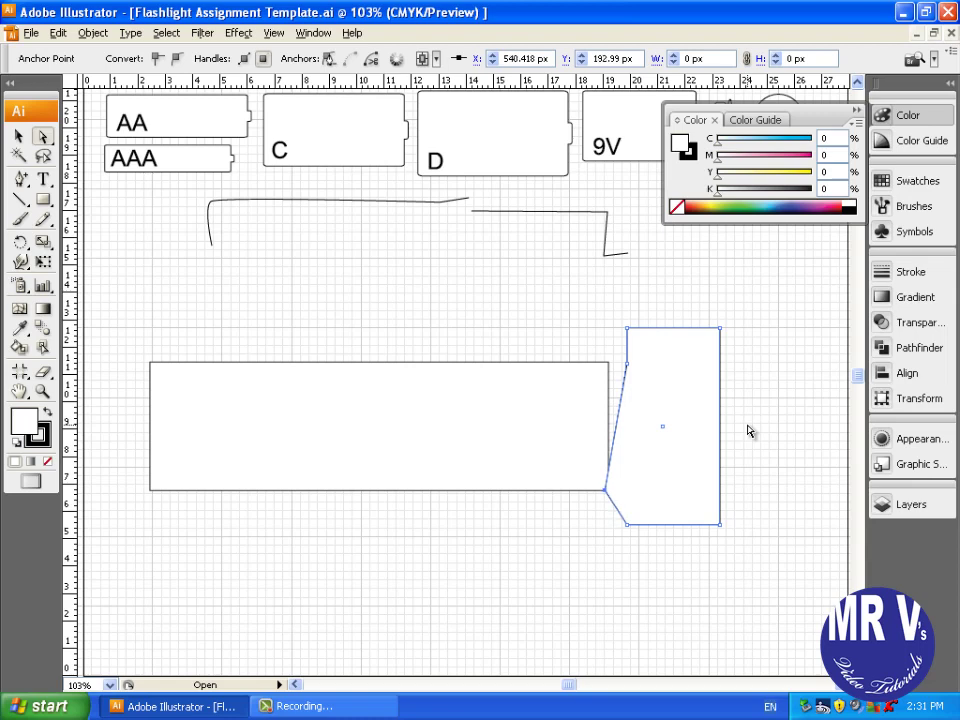
key(Down)
click(628, 366)
key(Left)
key(Left)
key(Left)
key(Left)
key(Left)
key(Left)
key(Left)
key(Left)
key(Left)
key(Left)
key(Left)
key(Left)
key(Left)
key(Left)
key(Left)
key(Left)
key(Left)
key(Left)
key(Left)
key(Left)
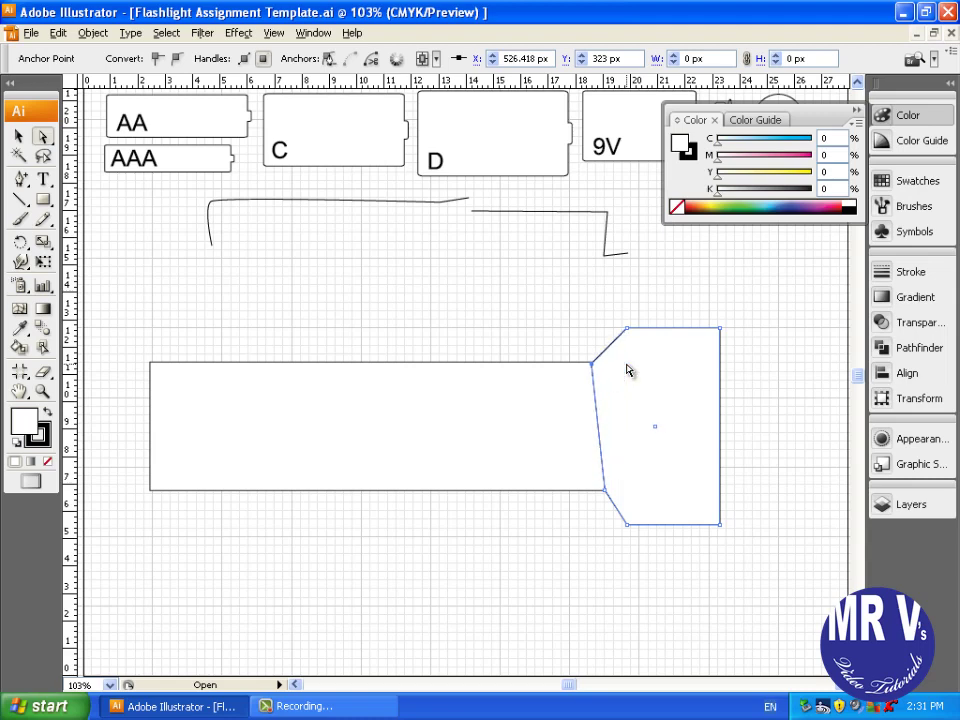
key(Right)
key(Right)
key(Right)
key(Right)
key(Right)
key(Right)
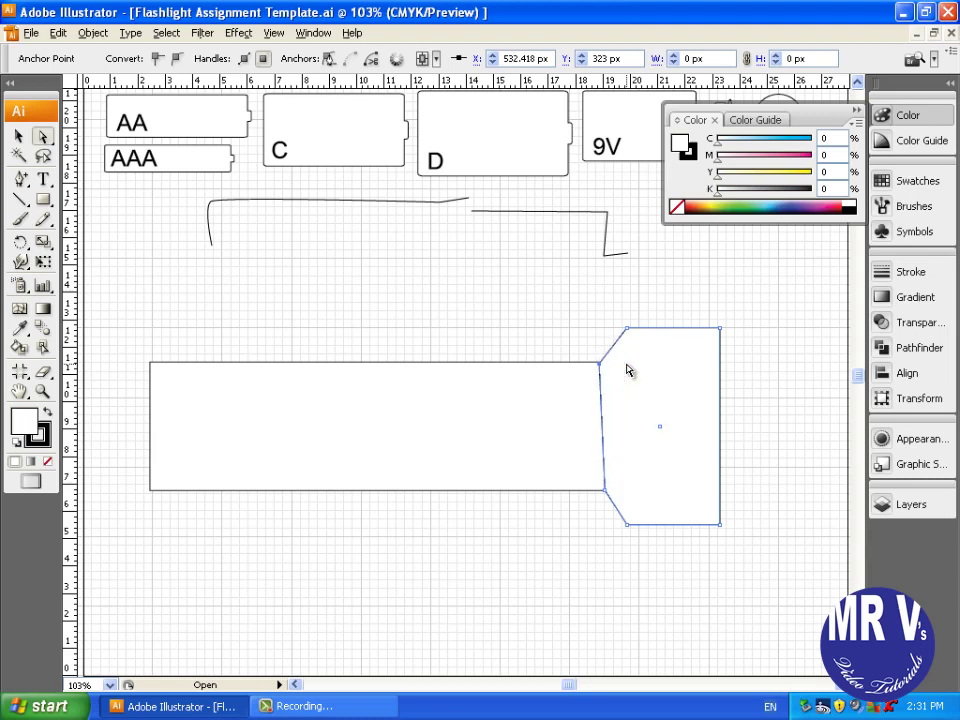
key(Right)
key(Right)
key(Right)
key(Right)
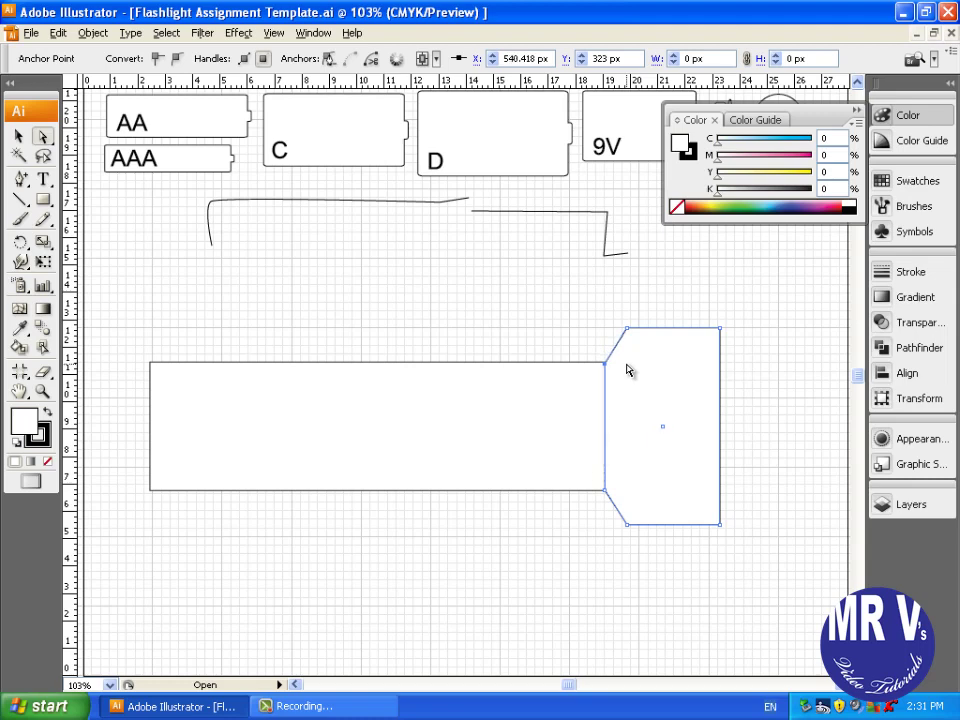
Select the body and head and unite them using Pathfinder's Add to shape area
click(18, 135)
click(287, 304)
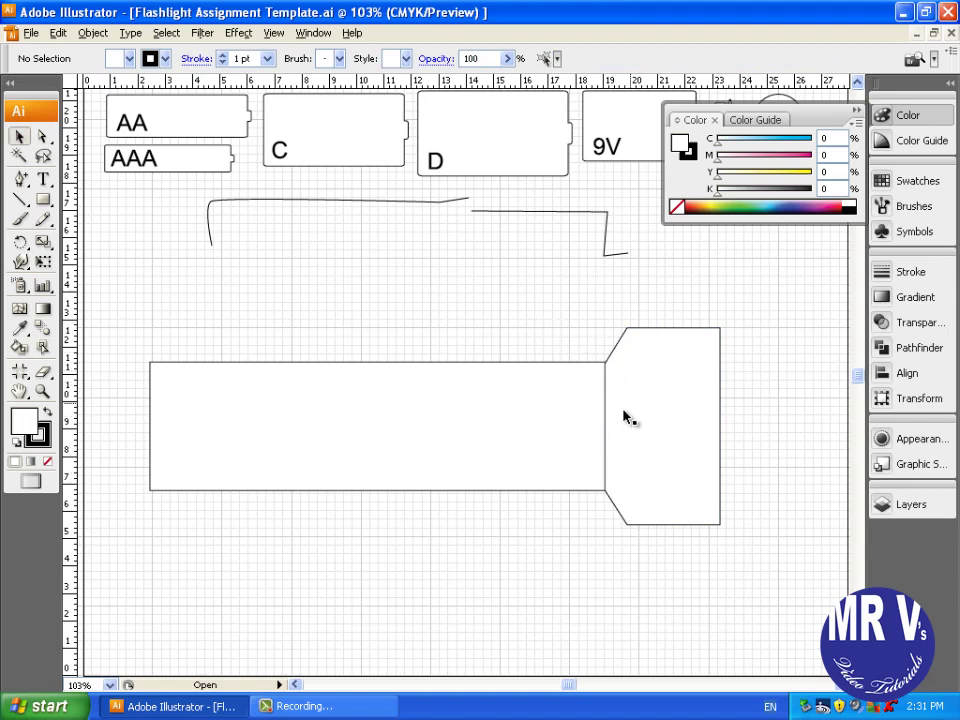
drag(495, 314, 665, 513)
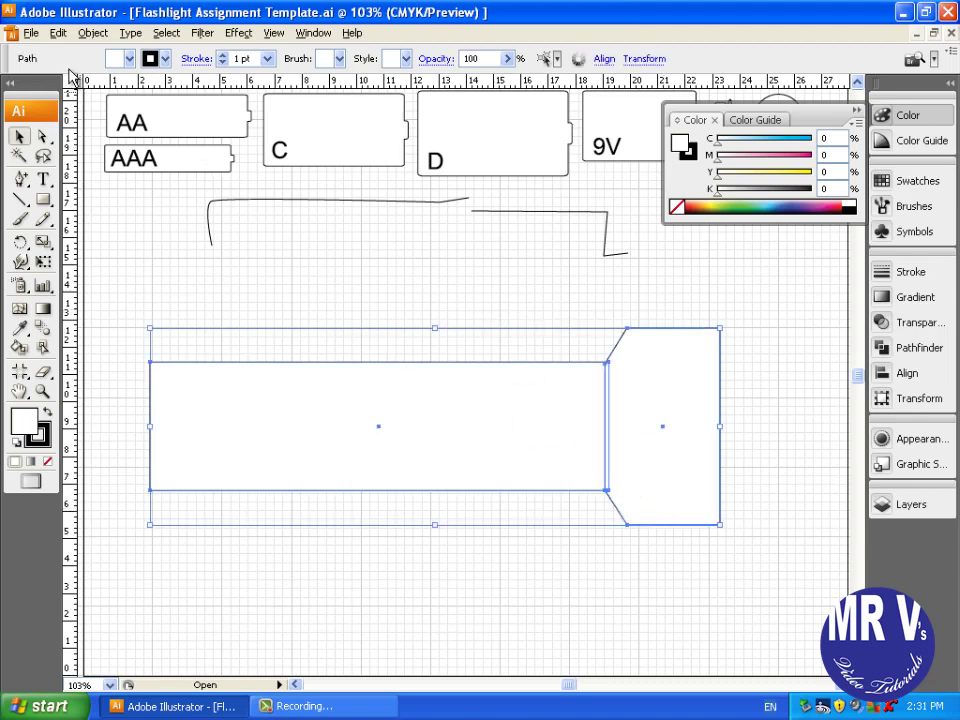
click(527, 285)
drag(533, 301, 617, 437)
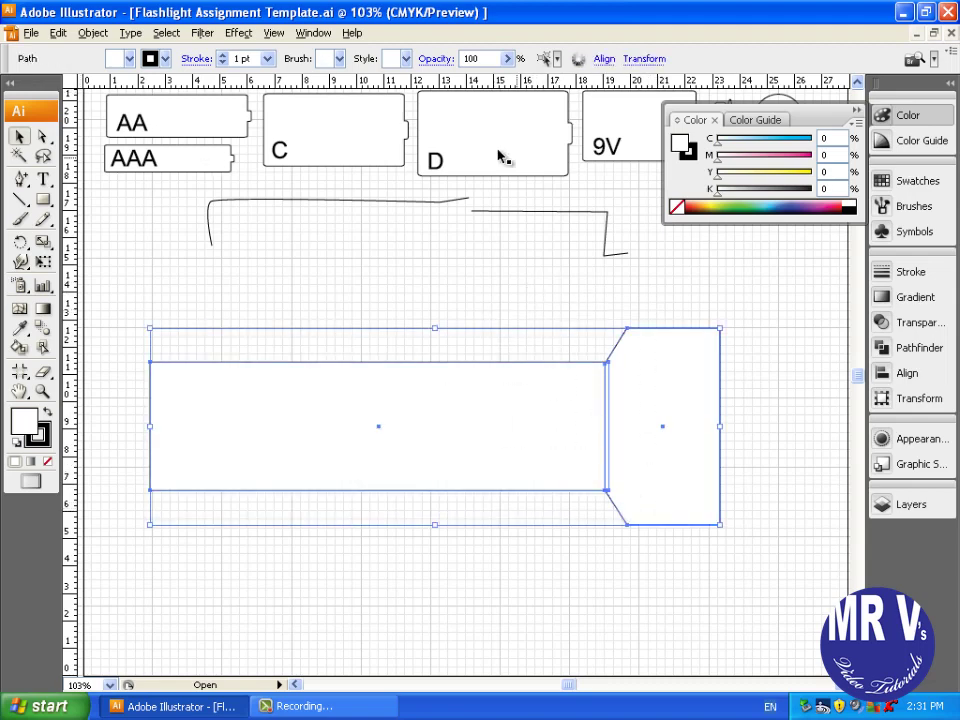
click(309, 36)
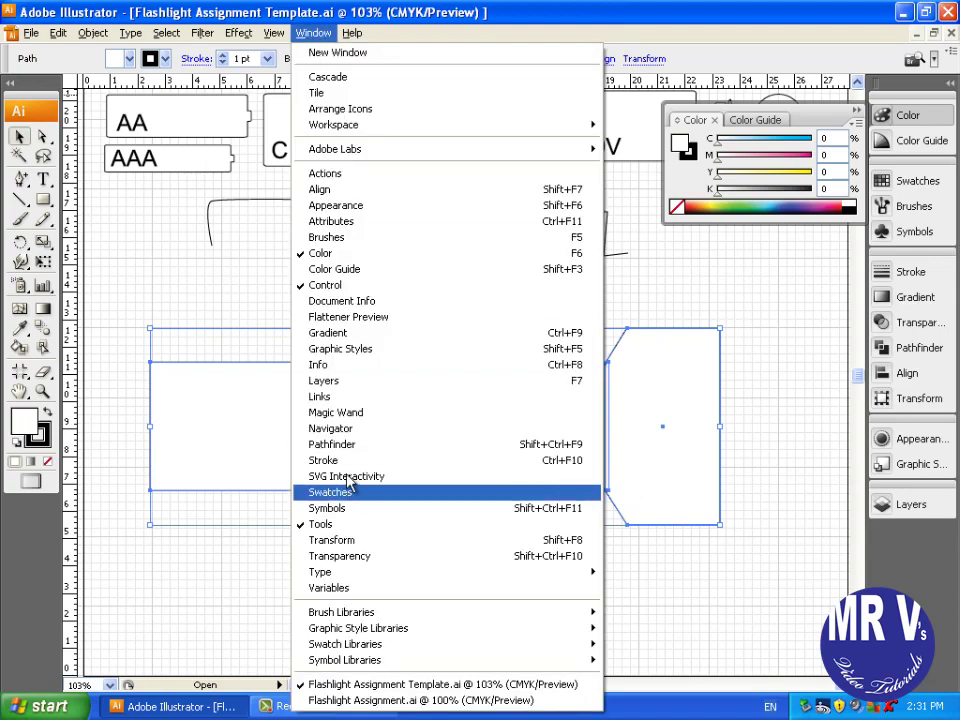
click(340, 446)
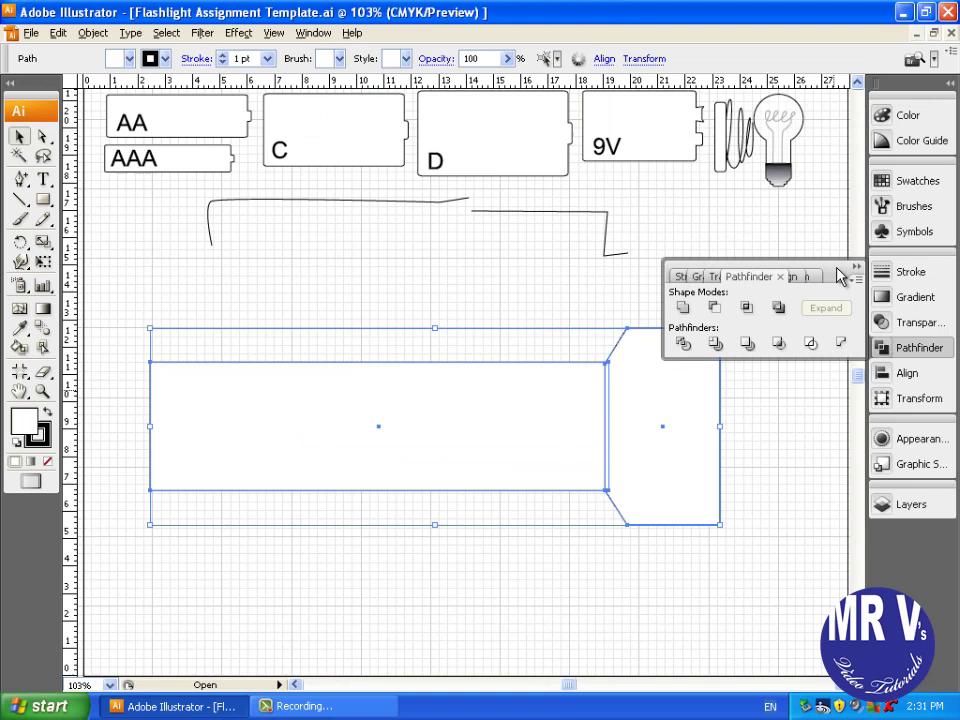
drag(840, 274, 826, 222)
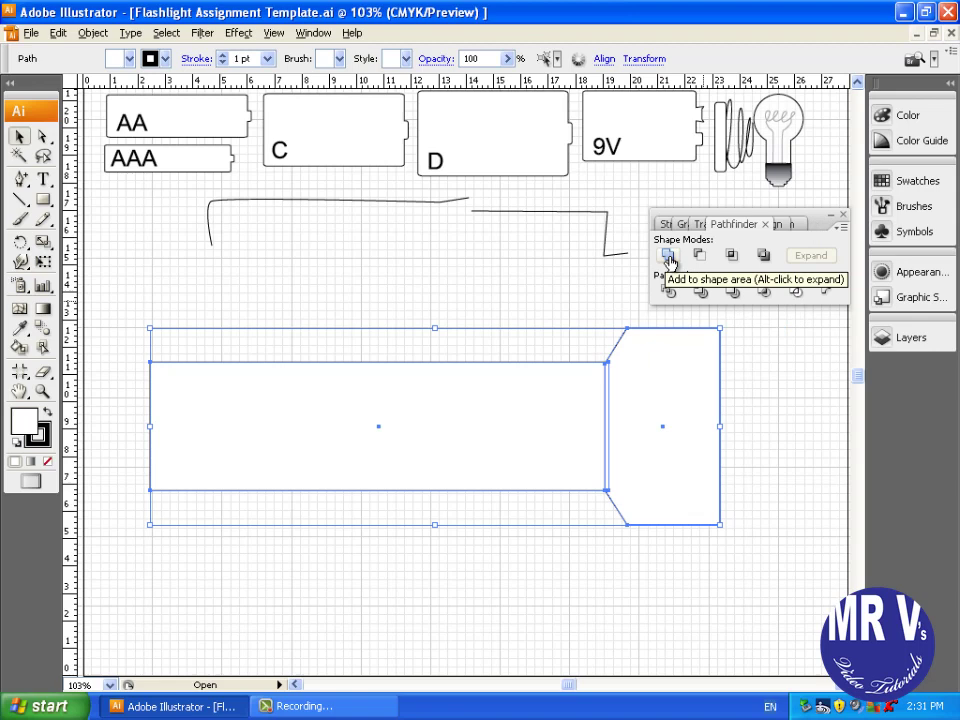
click(668, 256)
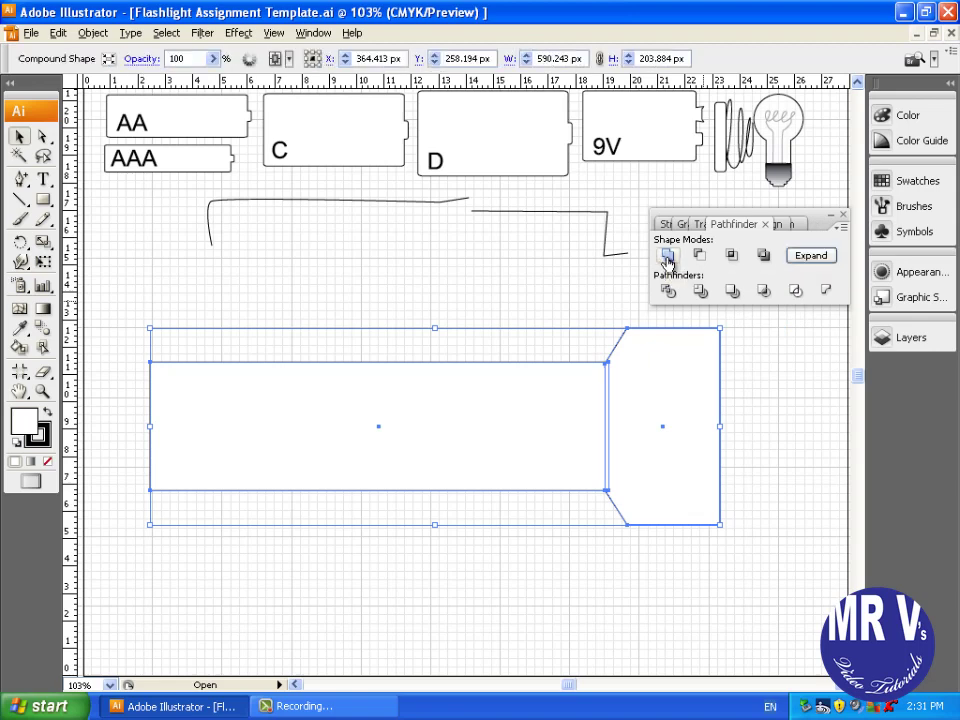
click(779, 385)
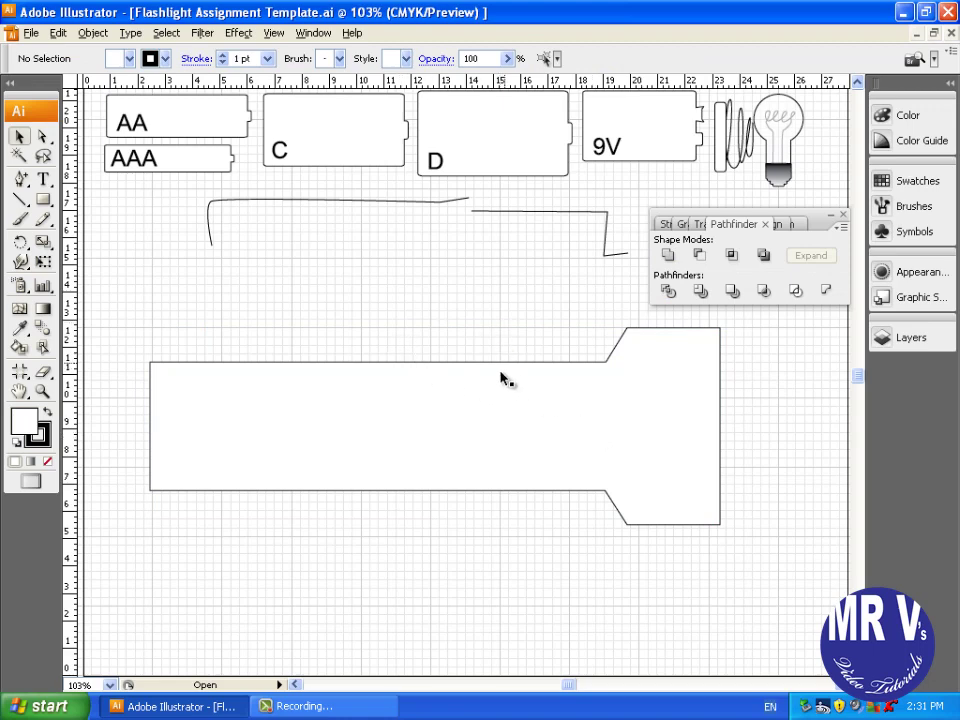
Draw two overlapping rounded rectangles and unite them into one switch shape in Pathfinder
click(44, 203)
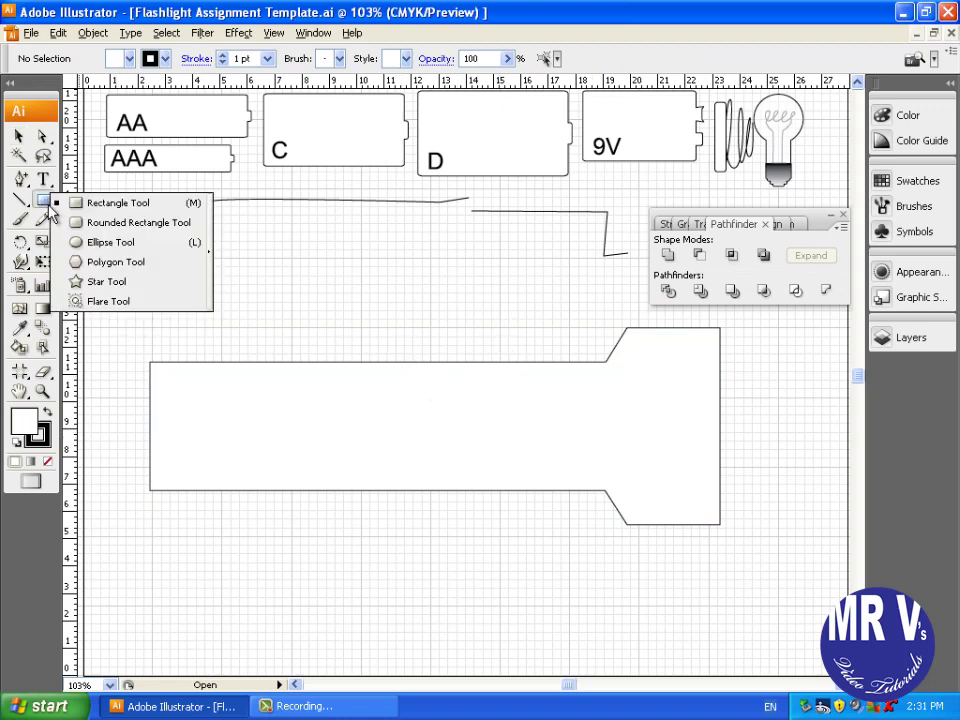
click(98, 229)
drag(379, 333, 453, 344)
drag(403, 295, 444, 323)
click(19, 135)
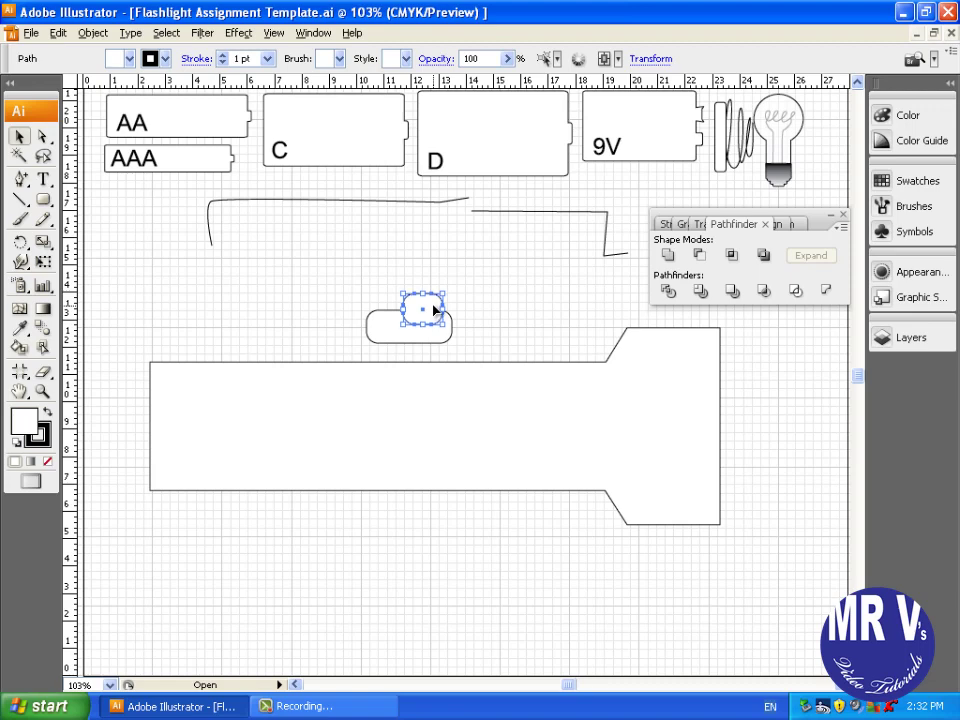
drag(489, 289, 390, 343)
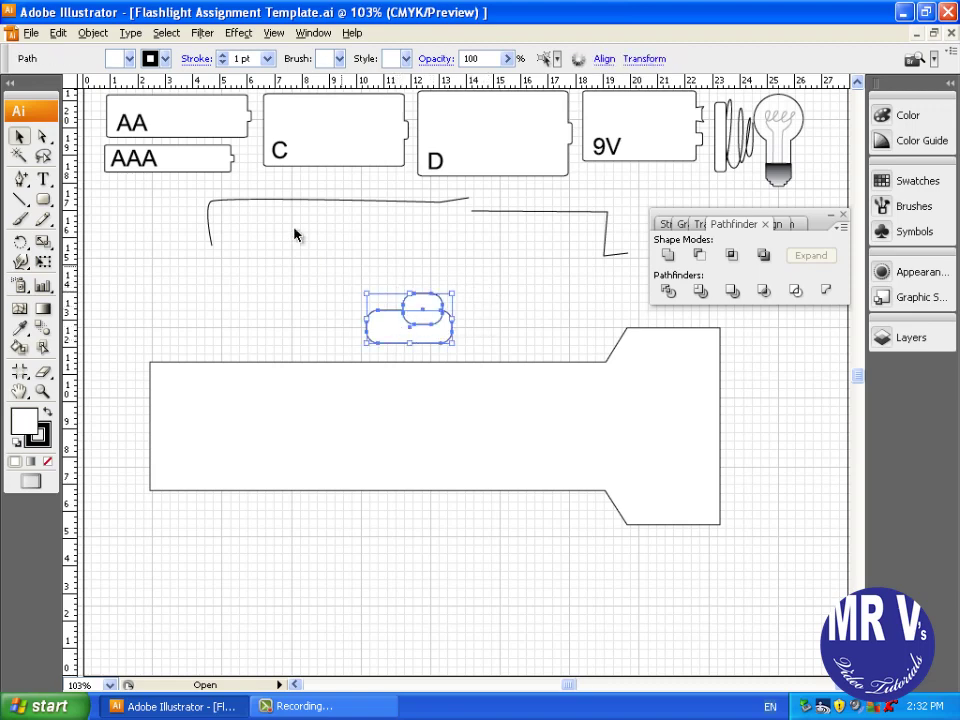
click(668, 258)
click(533, 327)
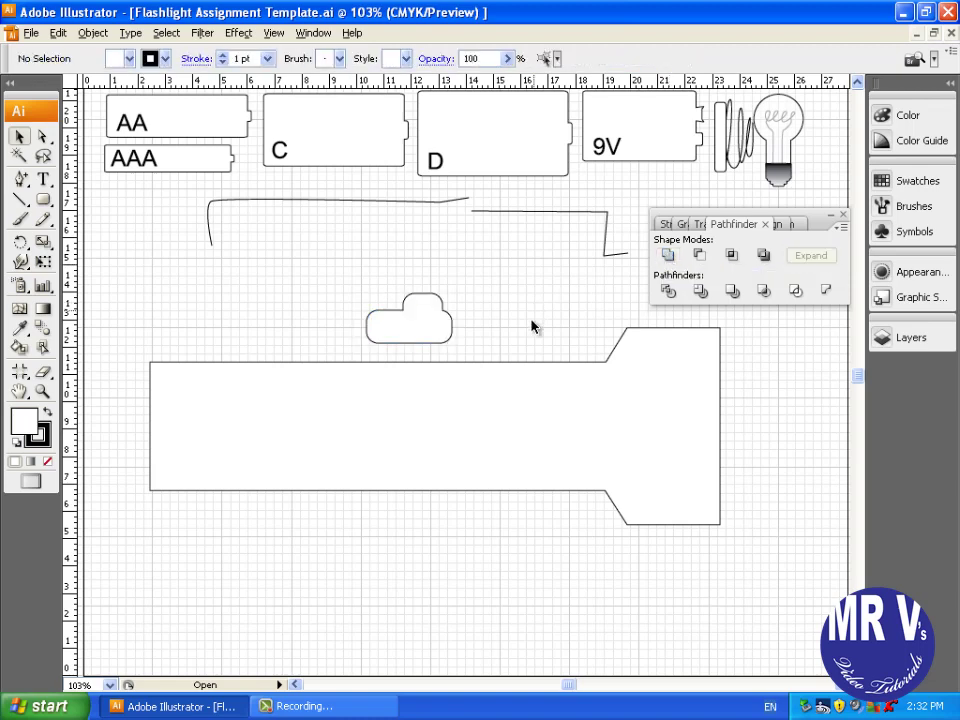
Move the switch shape onto the body's top edge and unite it with the flashlight outline
drag(416, 328, 477, 370)
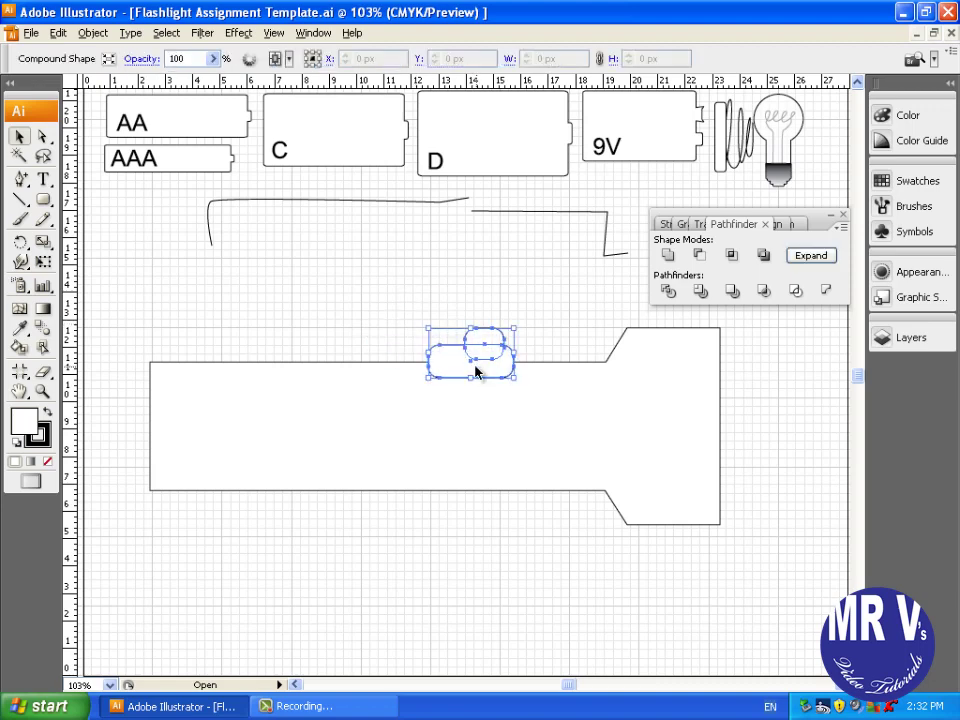
click(566, 304)
drag(566, 304, 410, 405)
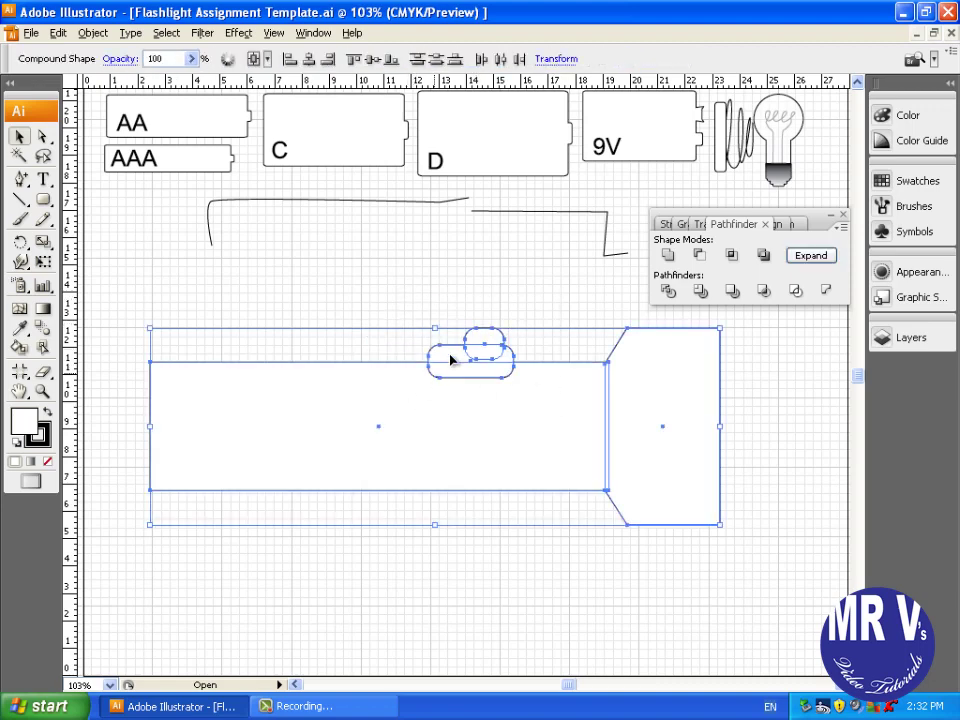
click(668, 256)
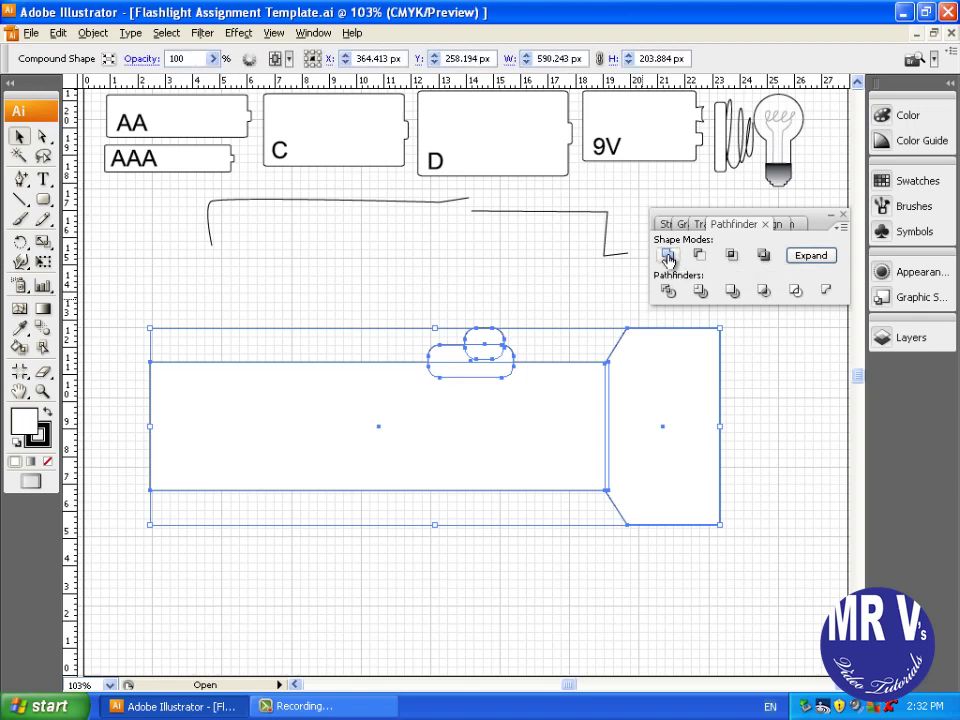
click(530, 307)
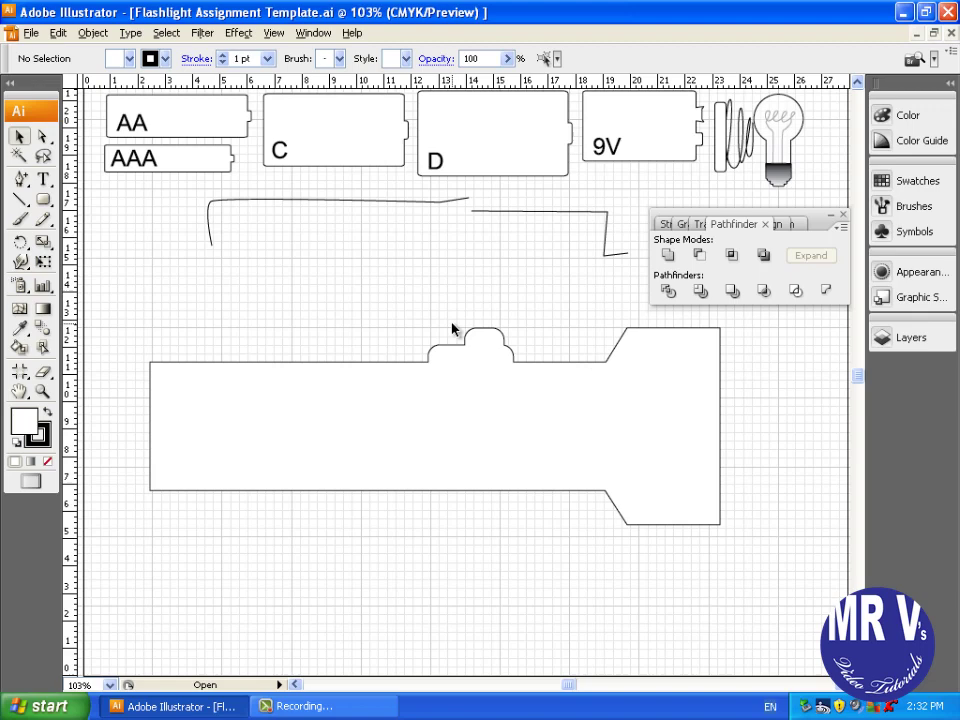
Move the spring group to the left of the body and ungroup it
click(726, 154)
drag(726, 150, 120, 328)
click(168, 350)
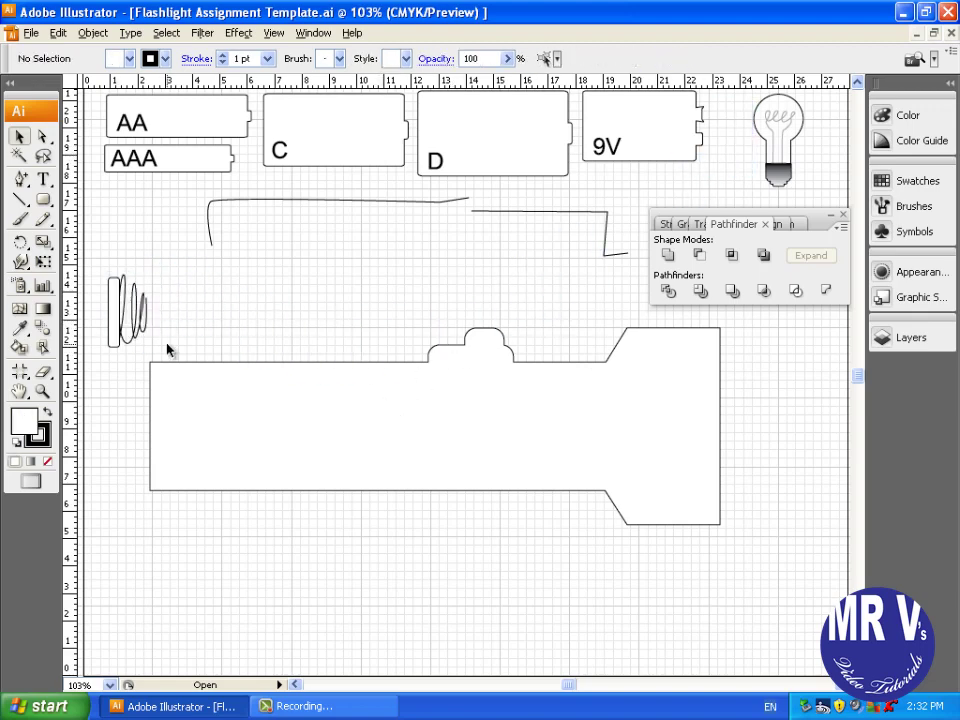
click(114, 335)
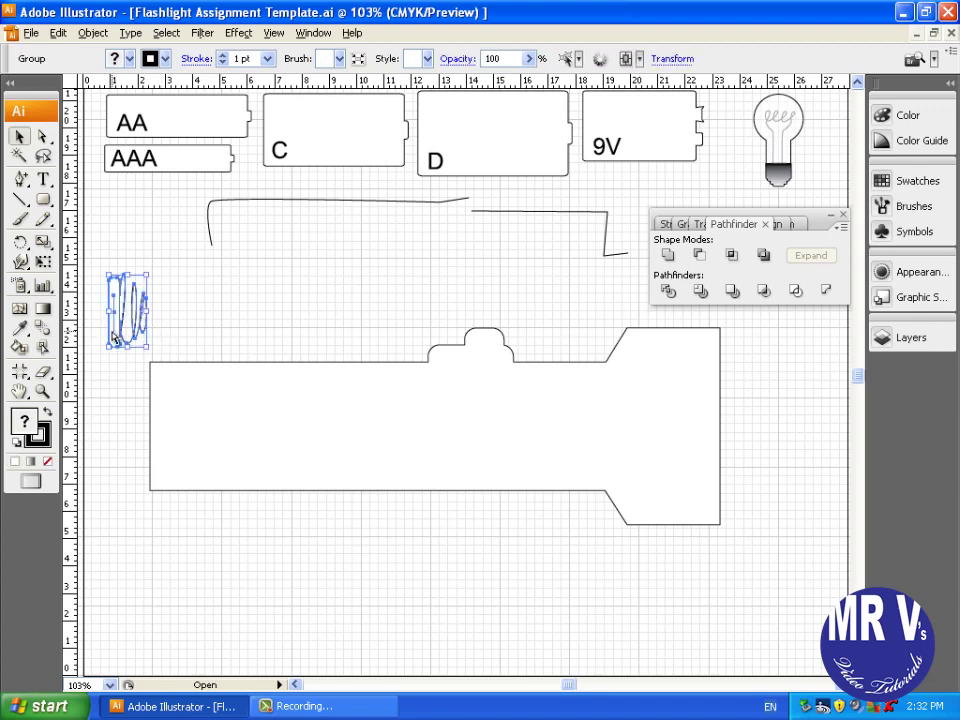
drag(114, 338, 115, 339)
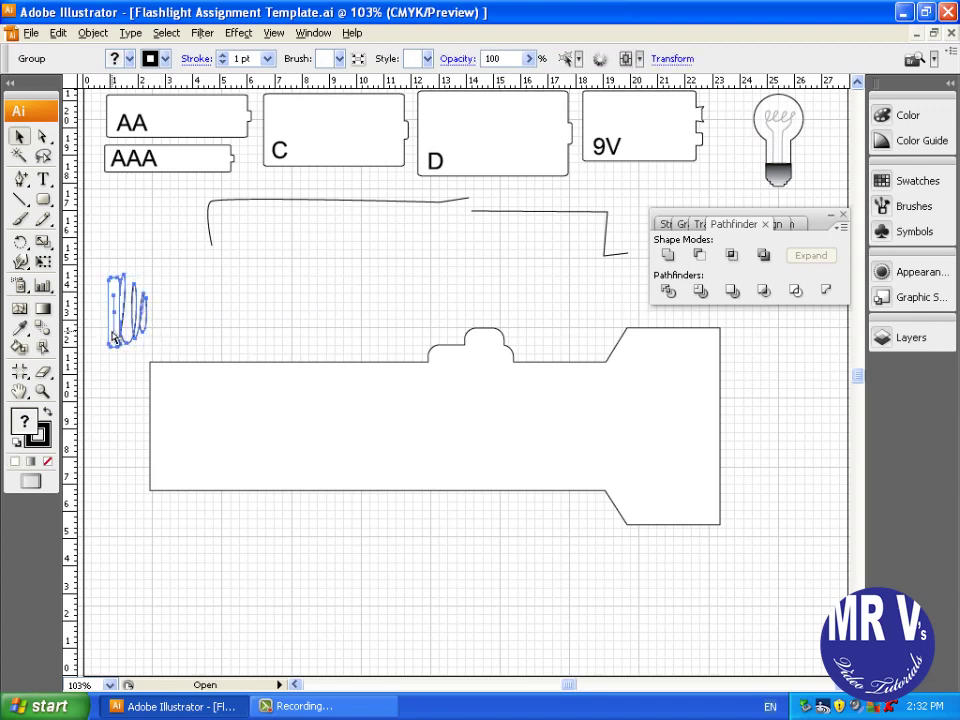
key(ctrl+shift+g)
click(199, 313)
Move the D battery into the flashlight body and the coil into its left end
click(113, 325)
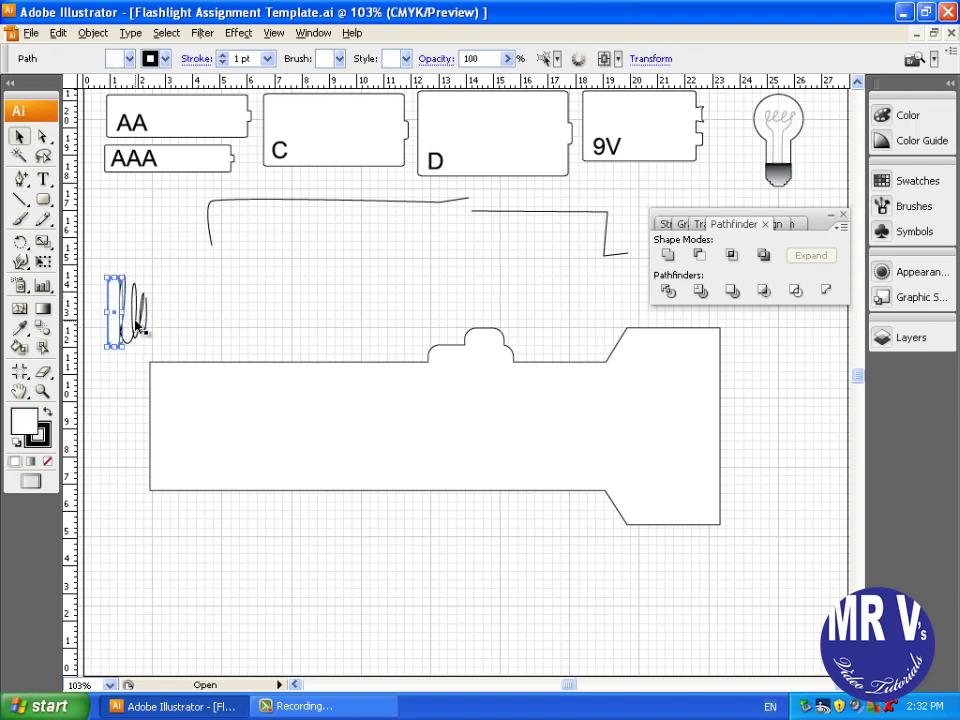
shift+click(138, 325)
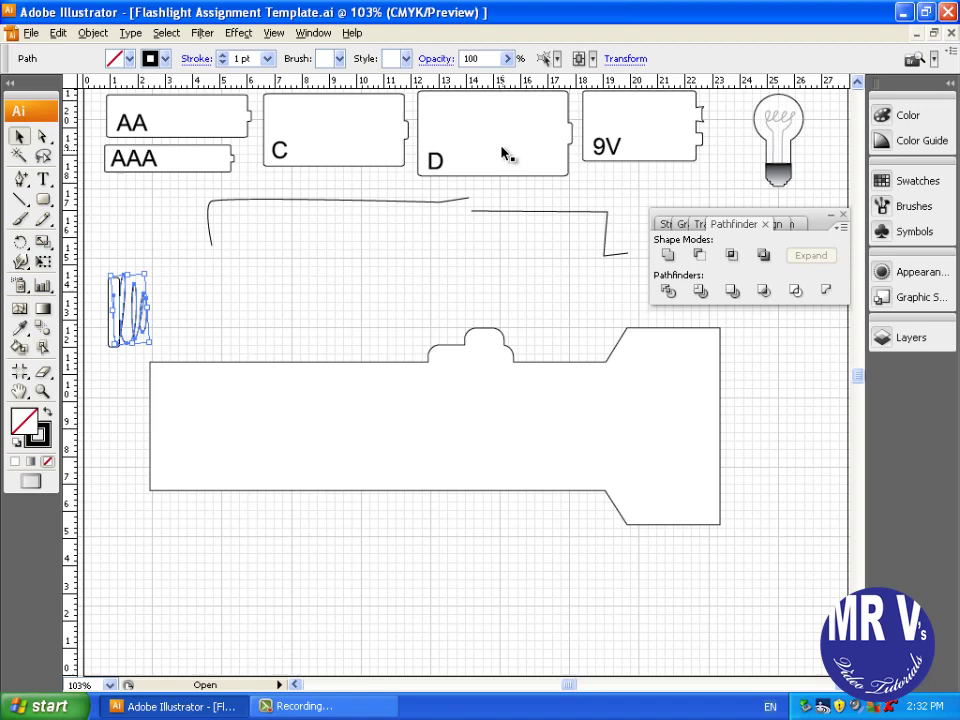
drag(506, 152, 272, 437)
drag(138, 330, 180, 441)
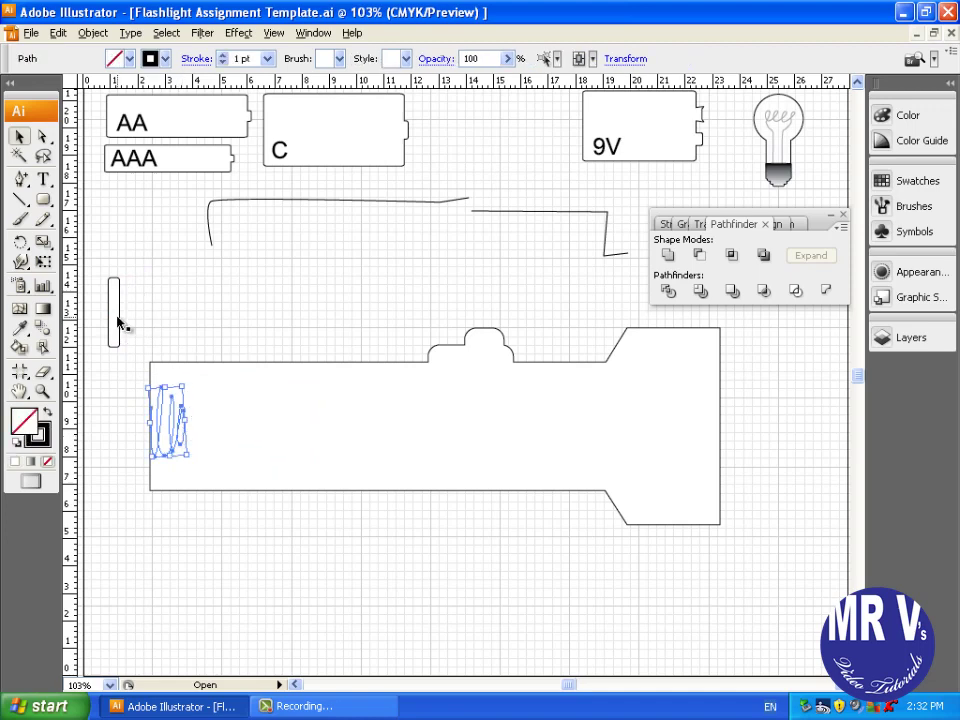
Place the end plate at the body's left end, stretched to full height
drag(118, 321, 147, 357)
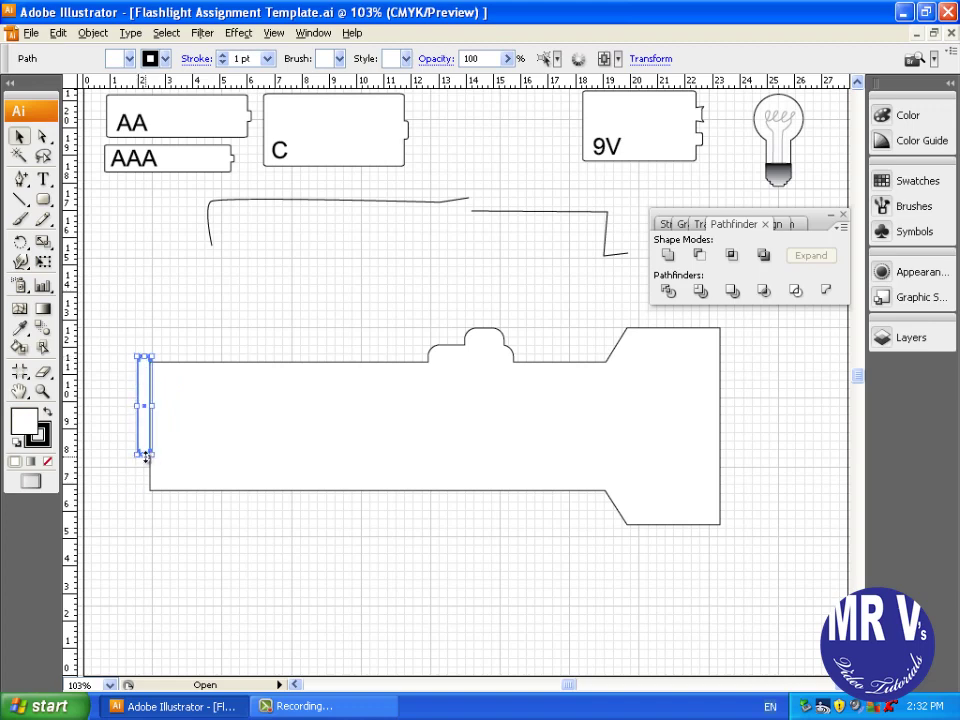
drag(144, 456, 146, 497)
click(189, 493)
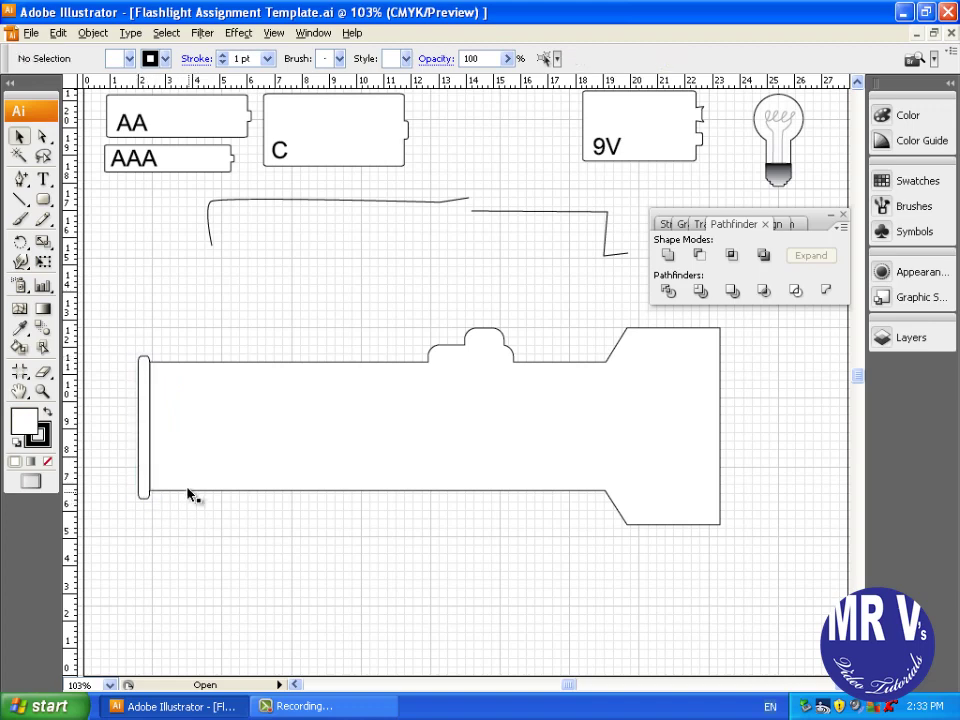
Send the flashlight body to the back behind the spring and battery
click(203, 432)
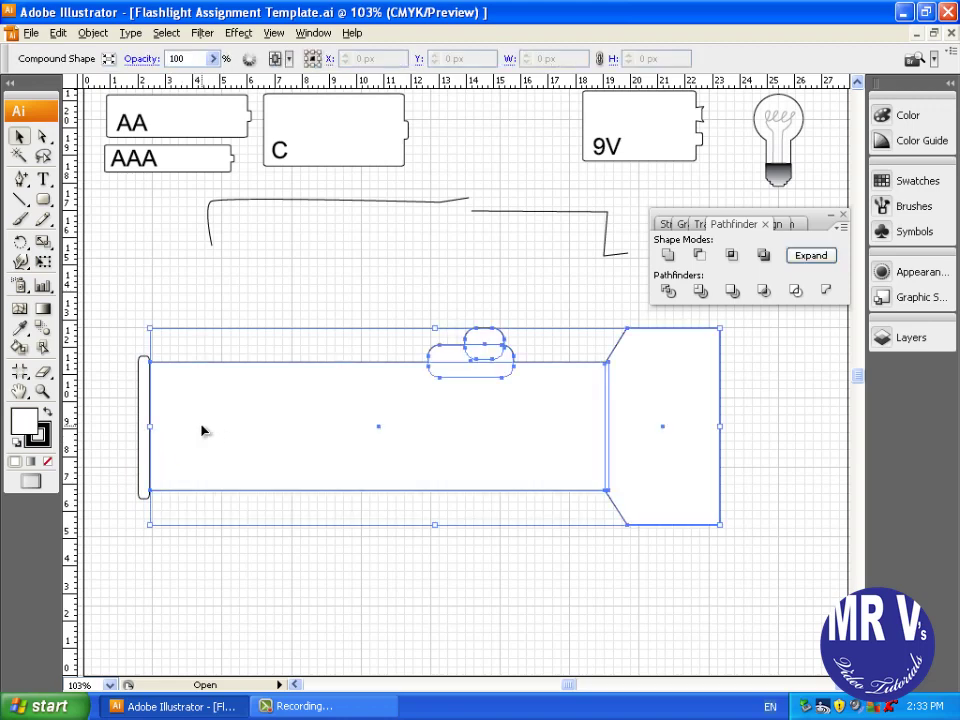
right_click(203, 432)
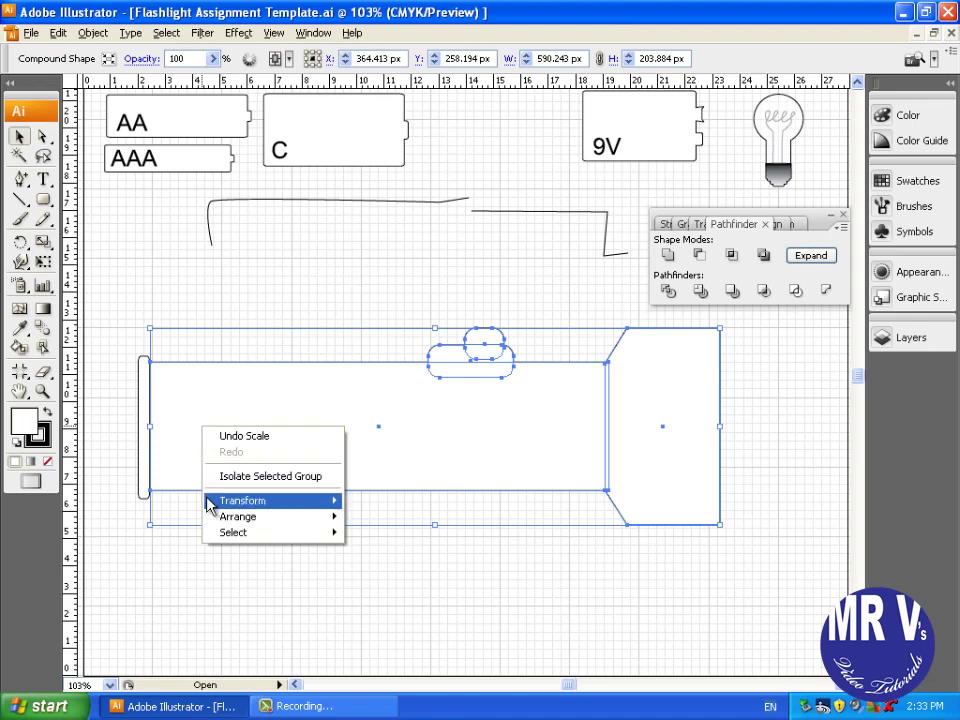
mouse_move(341, 521)
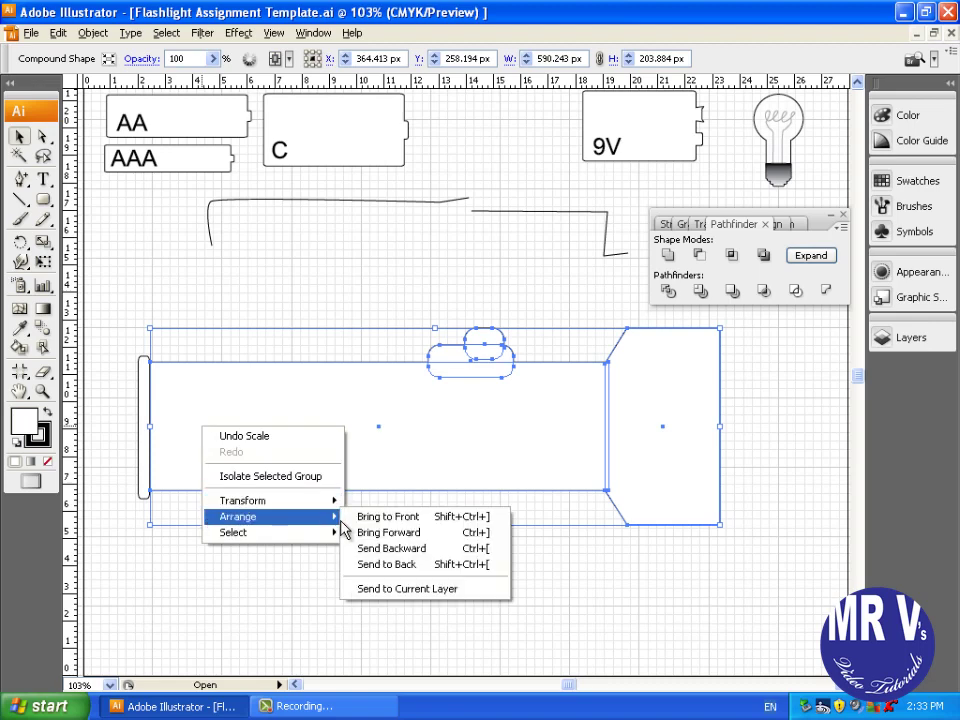
click(386, 564)
click(308, 607)
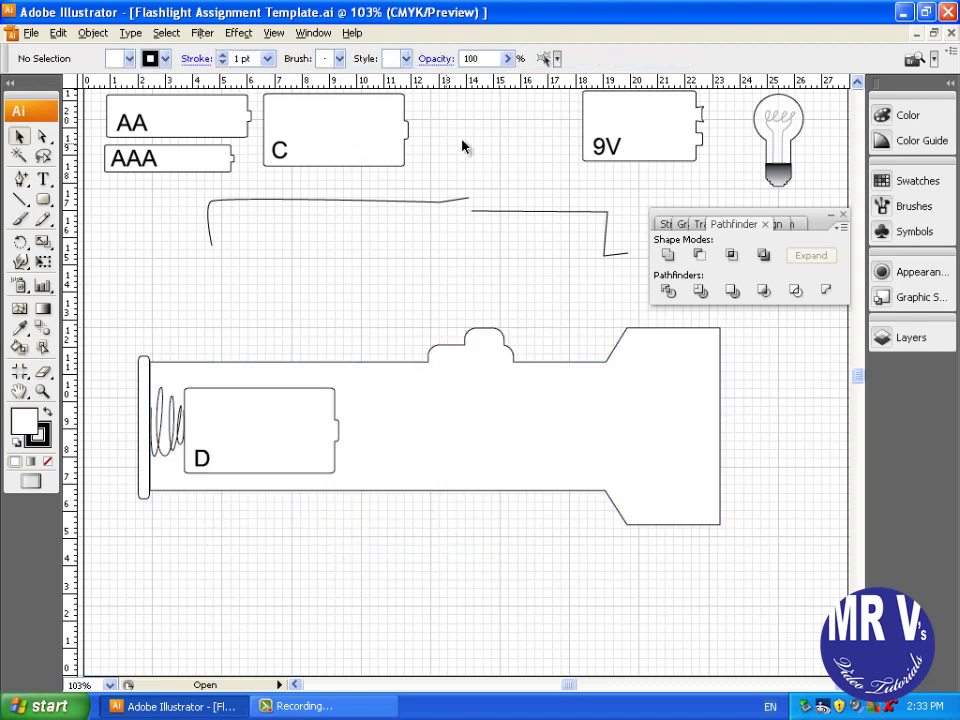
Duplicate the D battery beside the first and align the two batteries
click(268, 434)
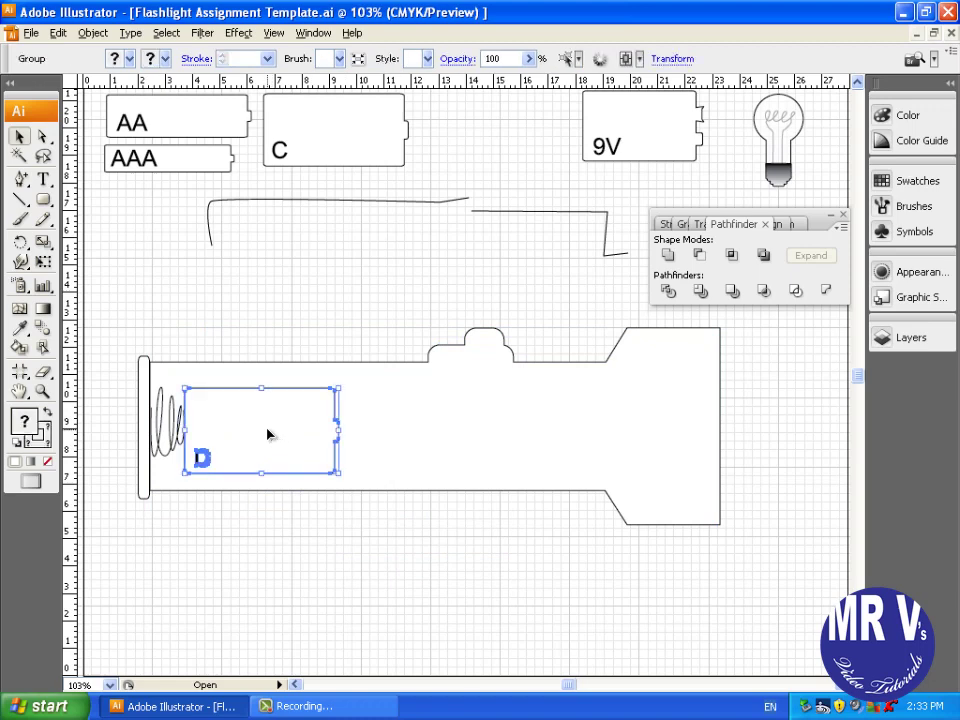
drag(184, 451, 386, 441)
click(294, 545)
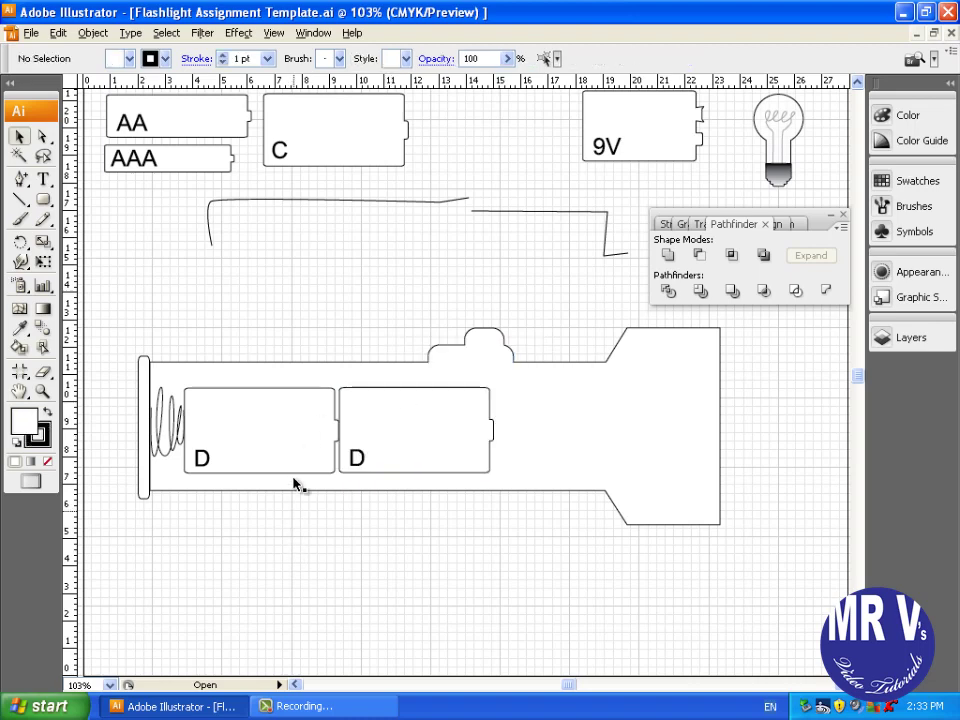
click(236, 435)
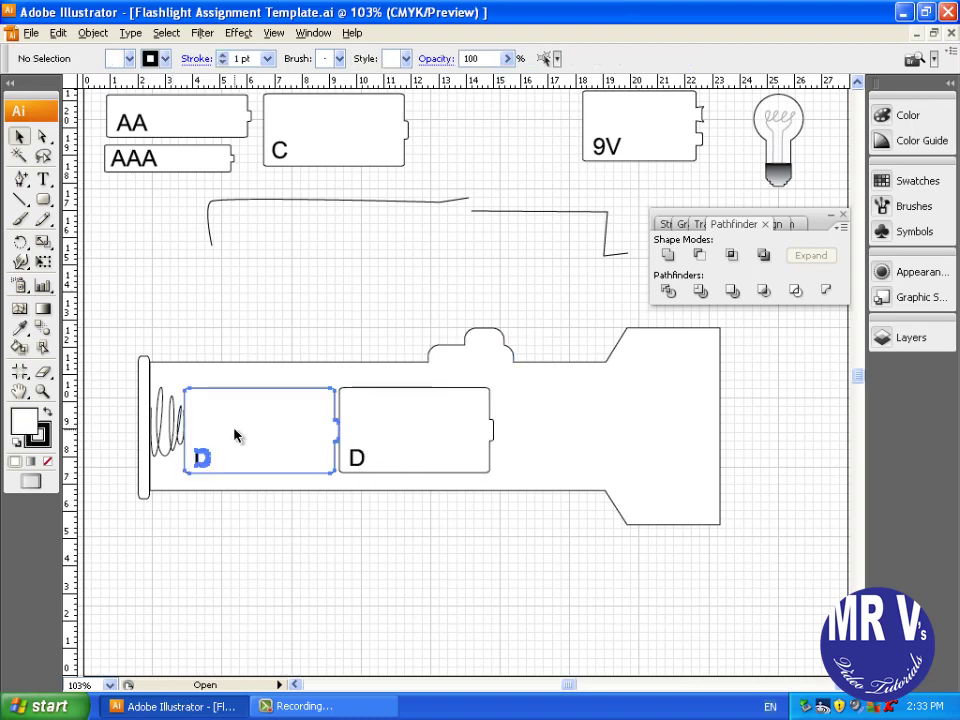
shift+click(396, 441)
click(604, 59)
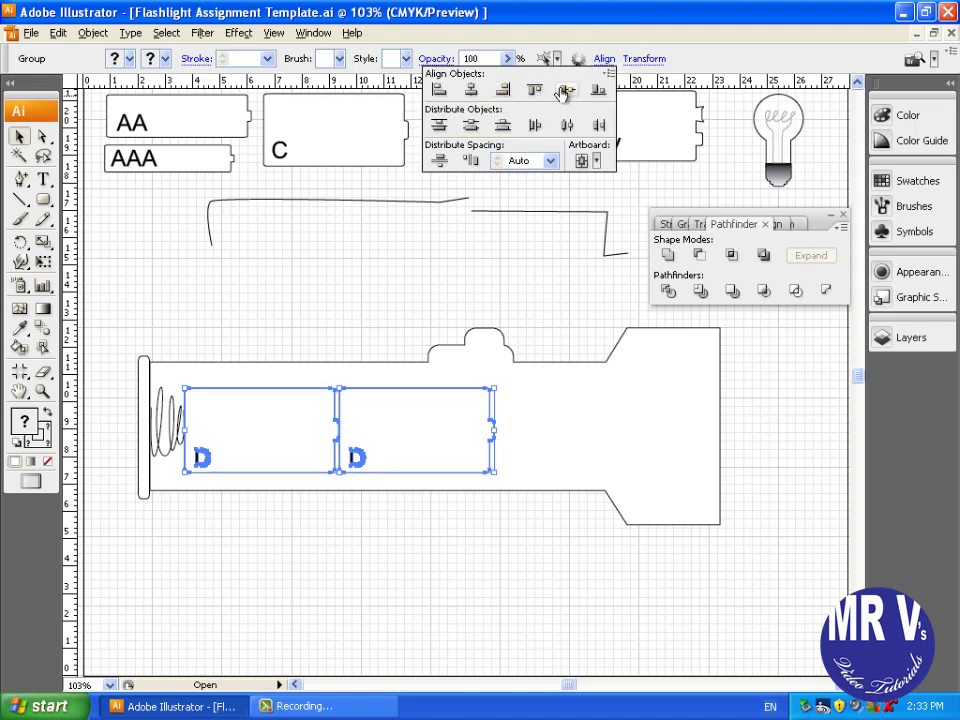
click(529, 544)
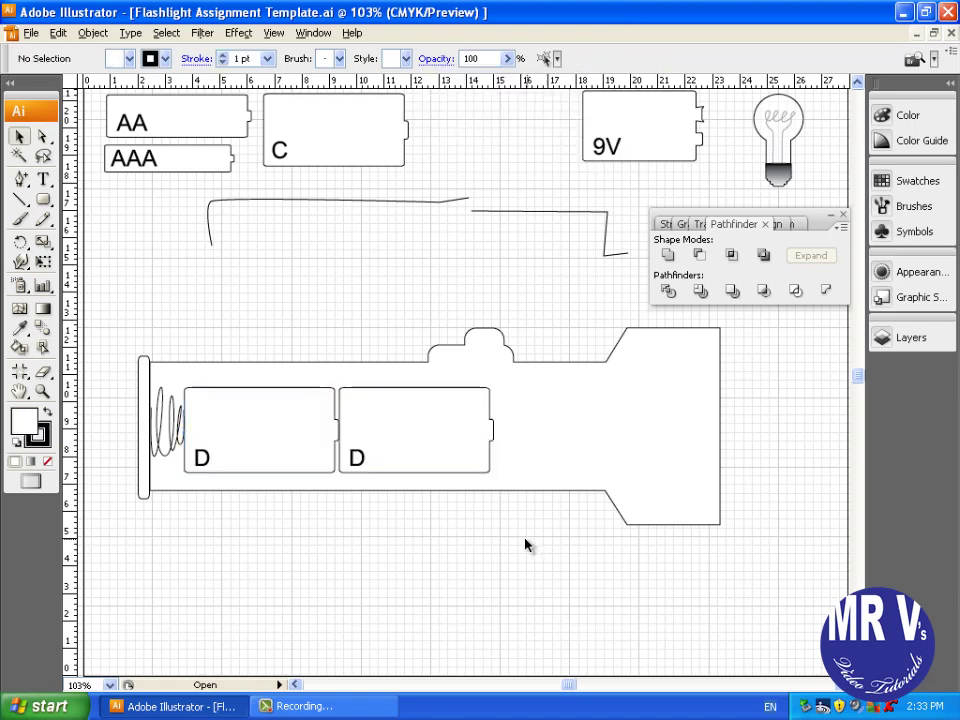
Shorten the flashlight body by dragging its right end leftward
click(670, 422)
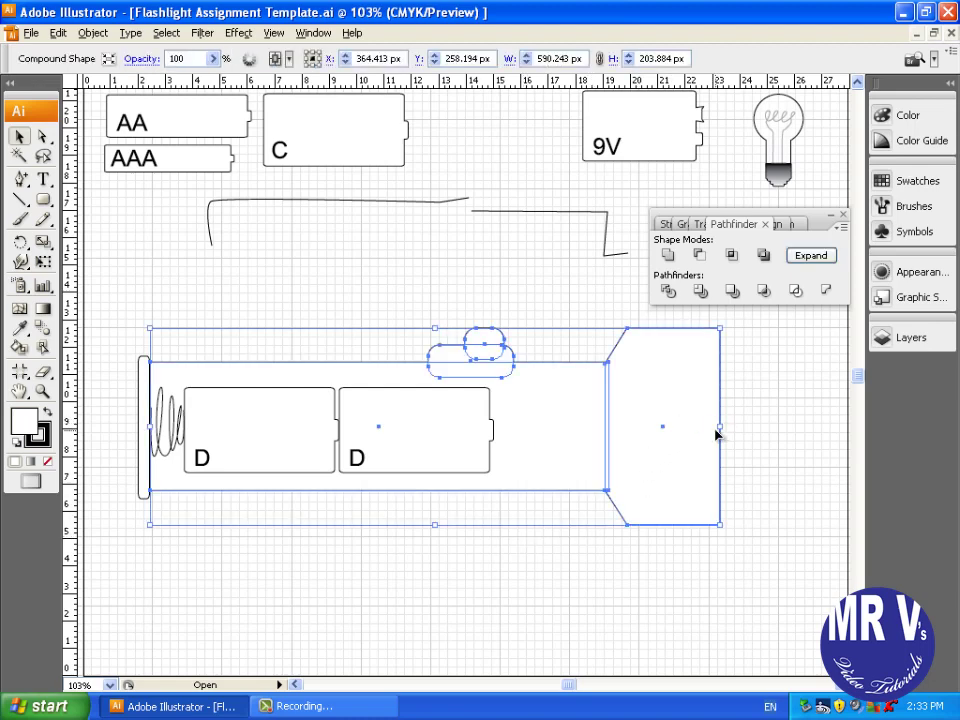
drag(719, 426, 602, 426)
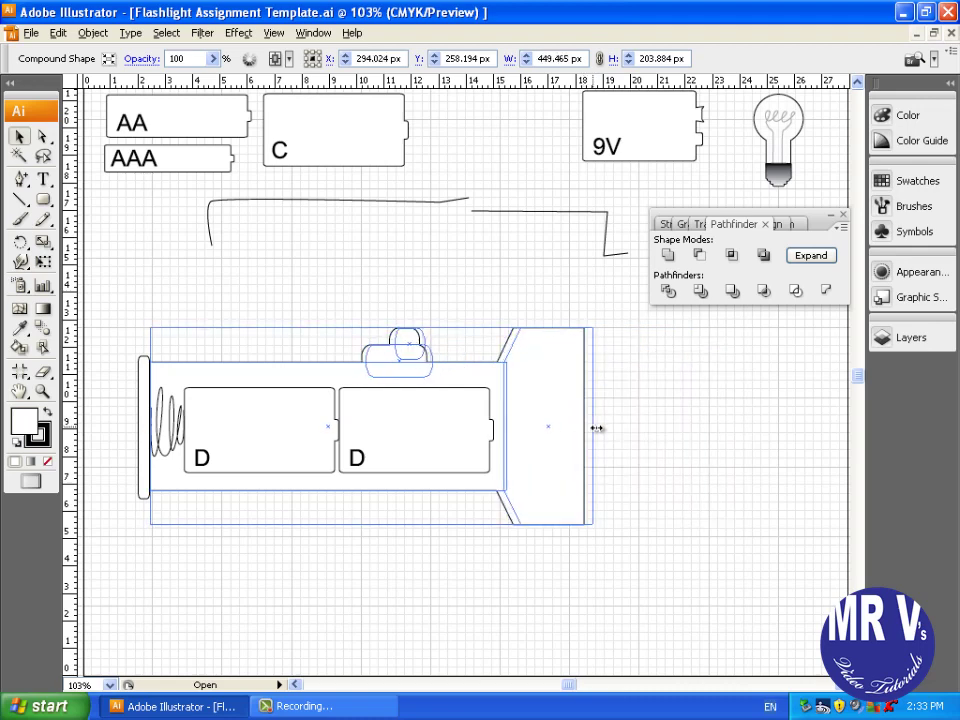
click(724, 427)
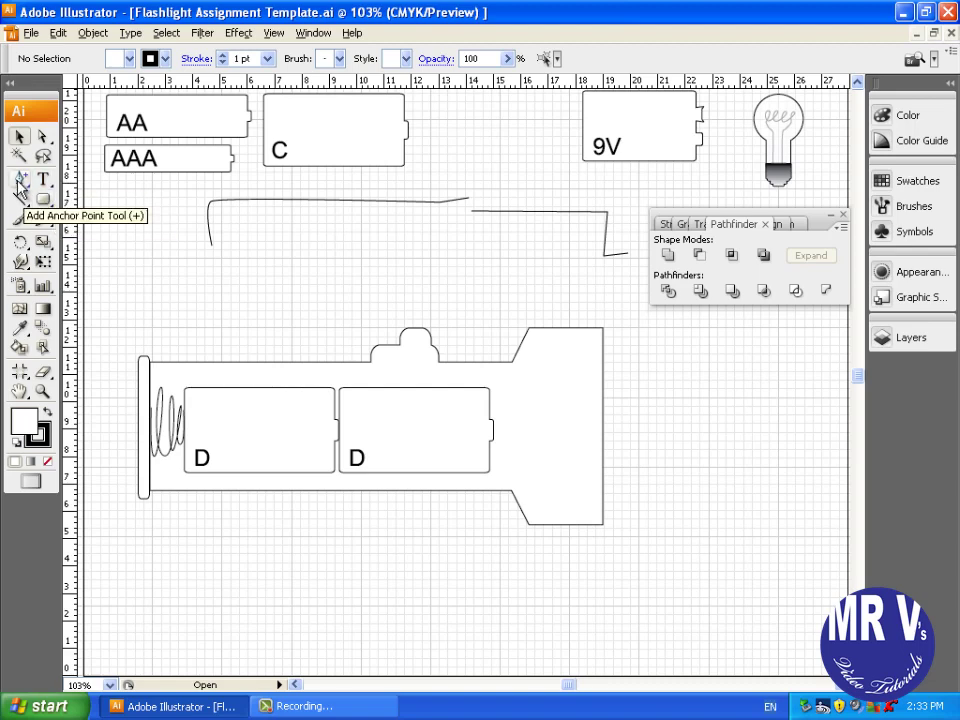
Draw a four-point reflector outline with the Pen tool and set its fill to None
drag(20, 180, 62, 183)
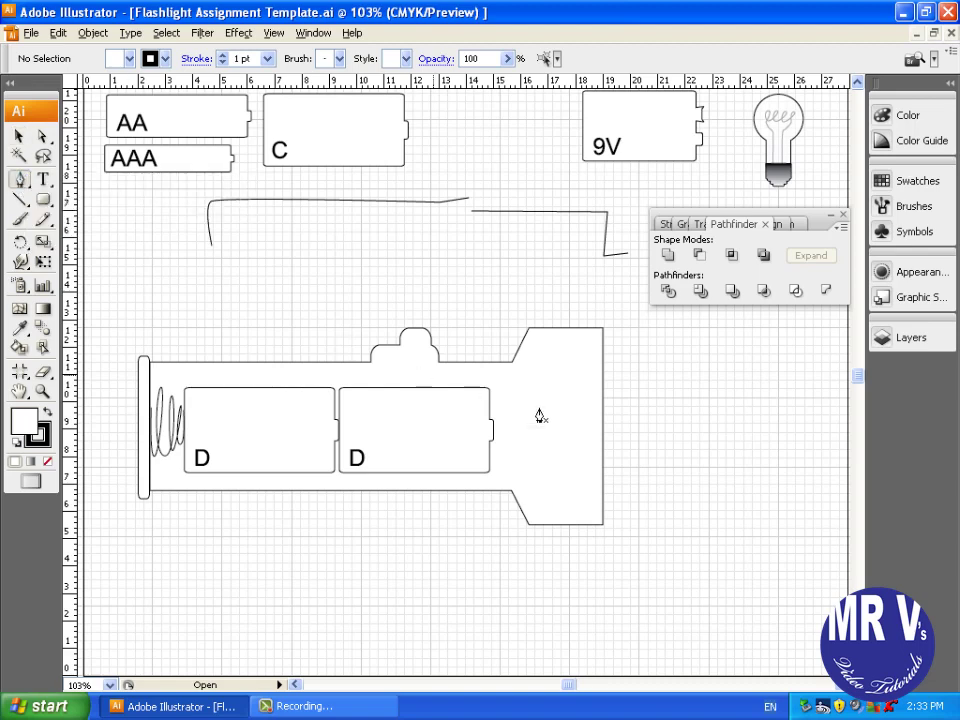
click(709, 326)
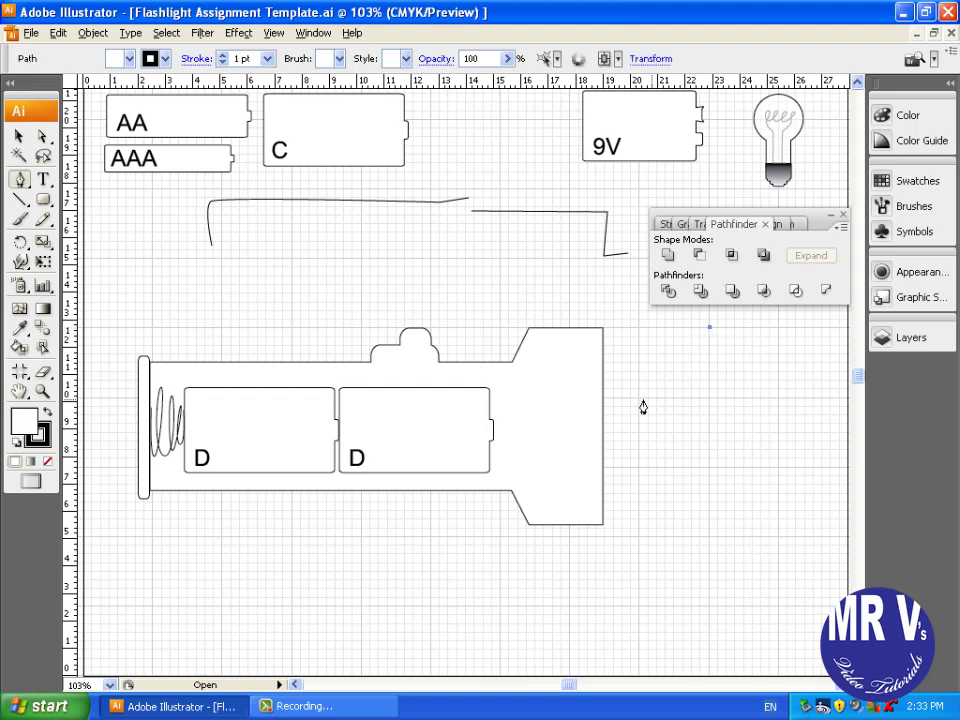
click(639, 400)
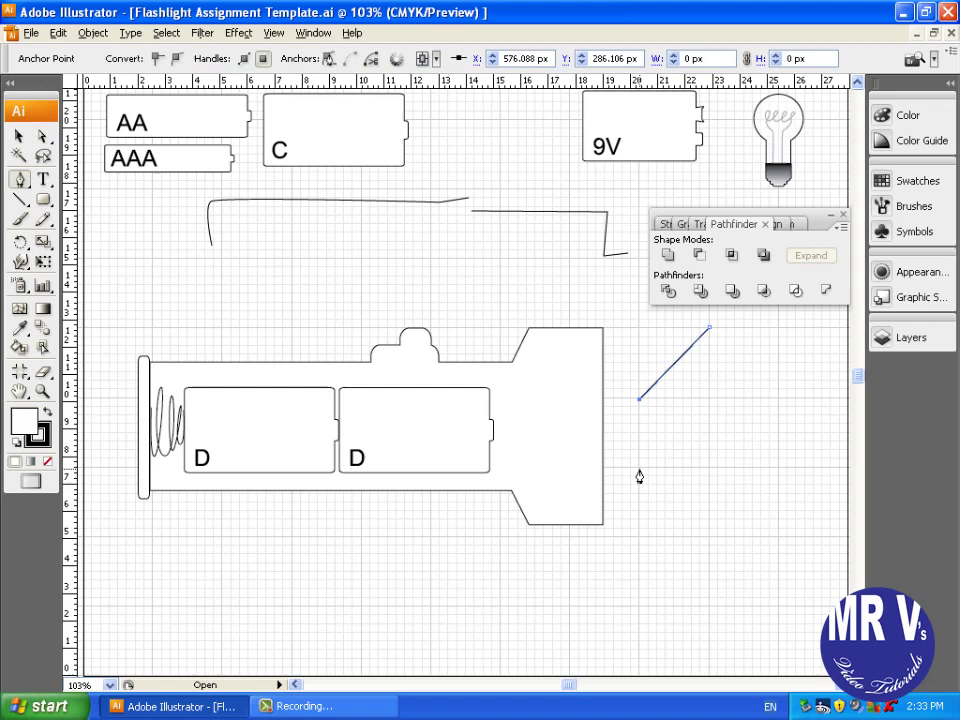
click(639, 468)
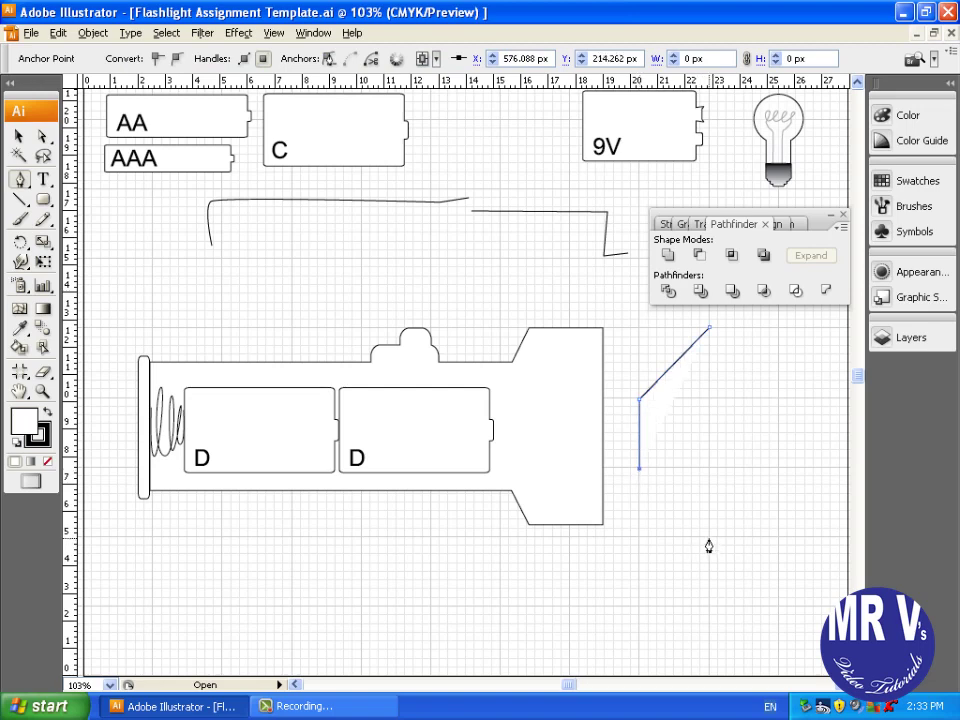
click(709, 537)
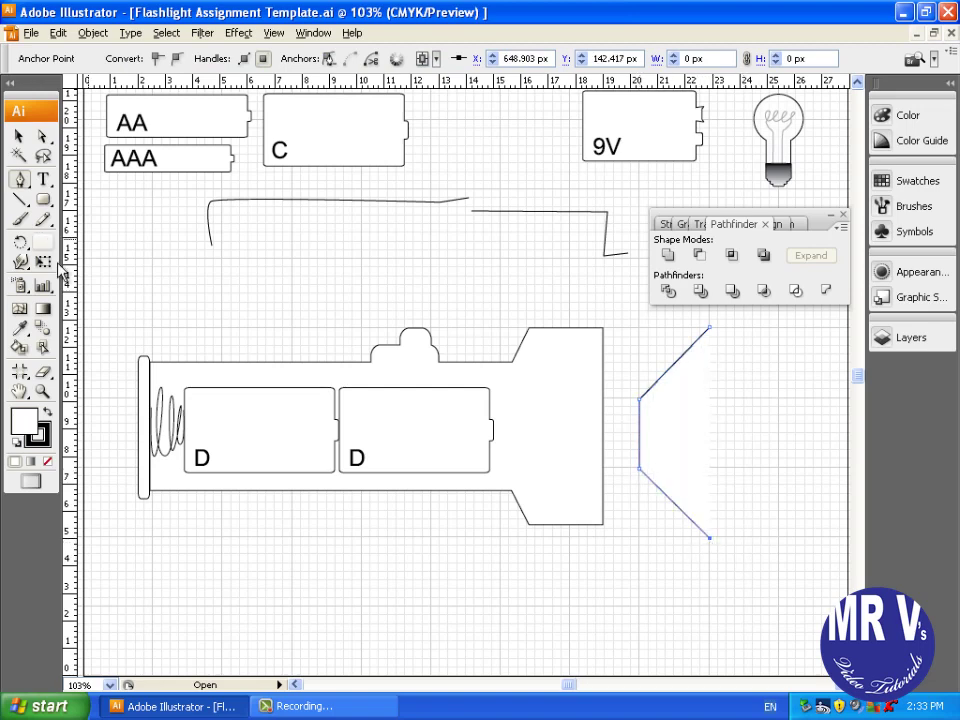
click(47, 461)
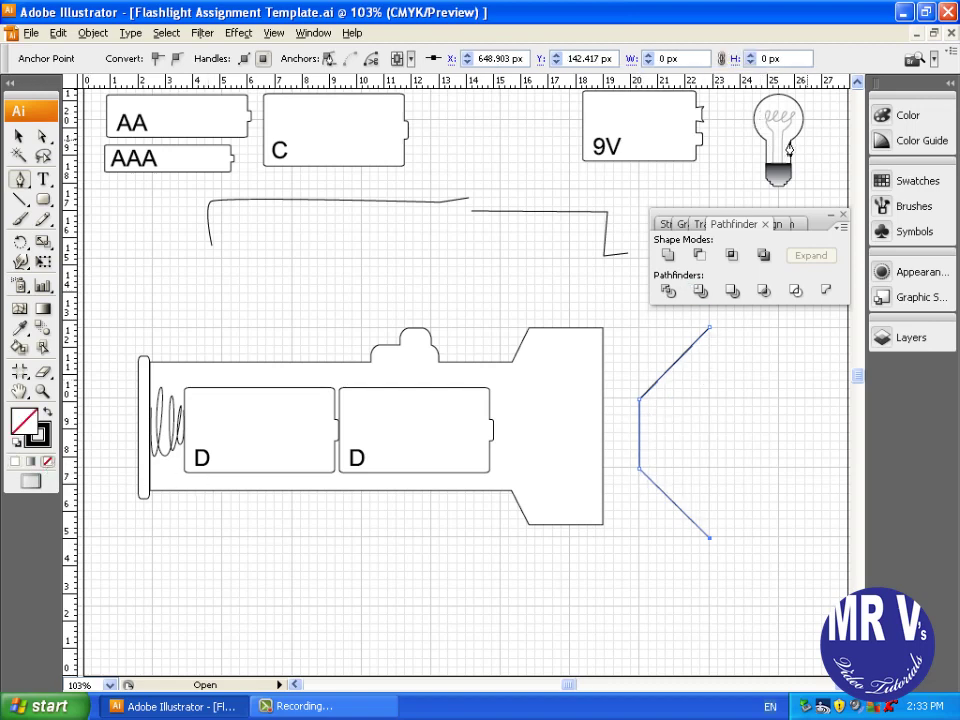
click(19, 135)
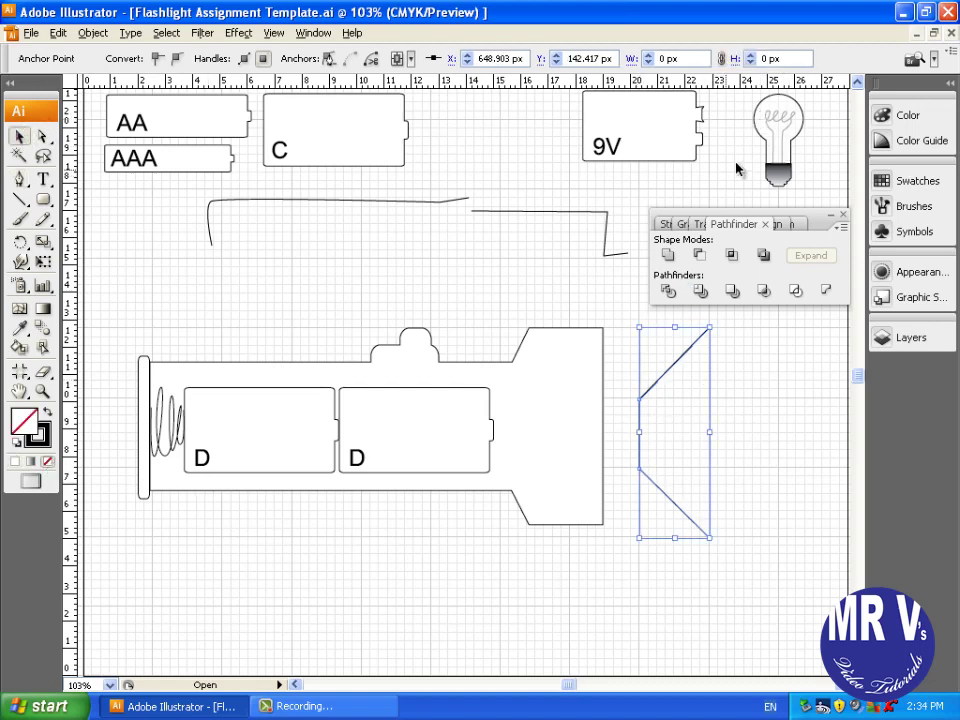
Move the bulb beside the reflector and add four anchors along the reflector's vertical edge
drag(777, 155, 775, 465)
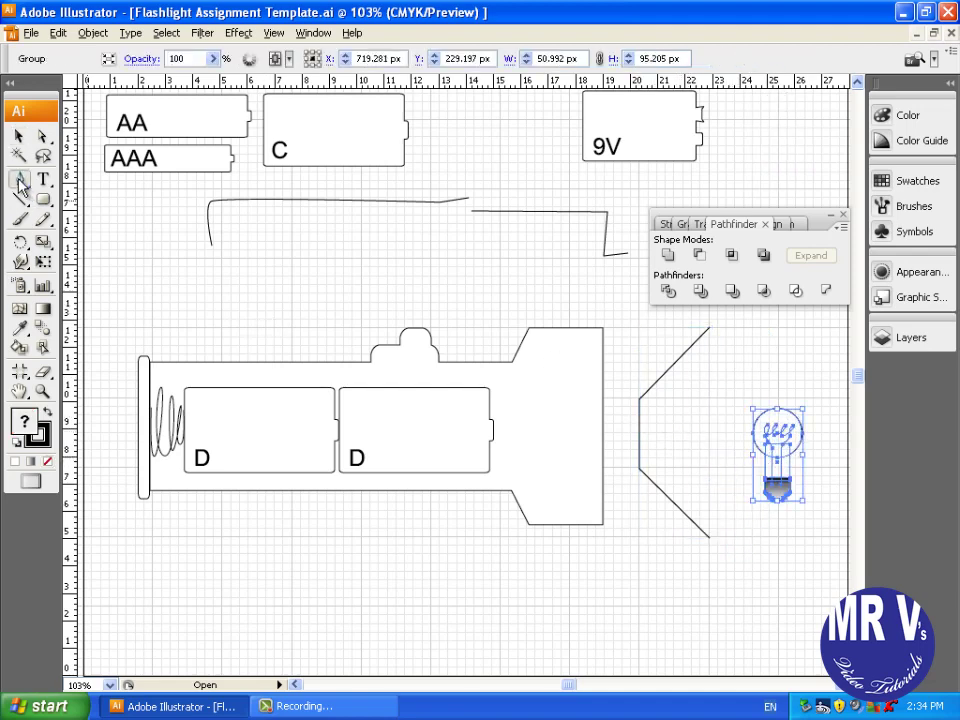
drag(18, 178, 52, 205)
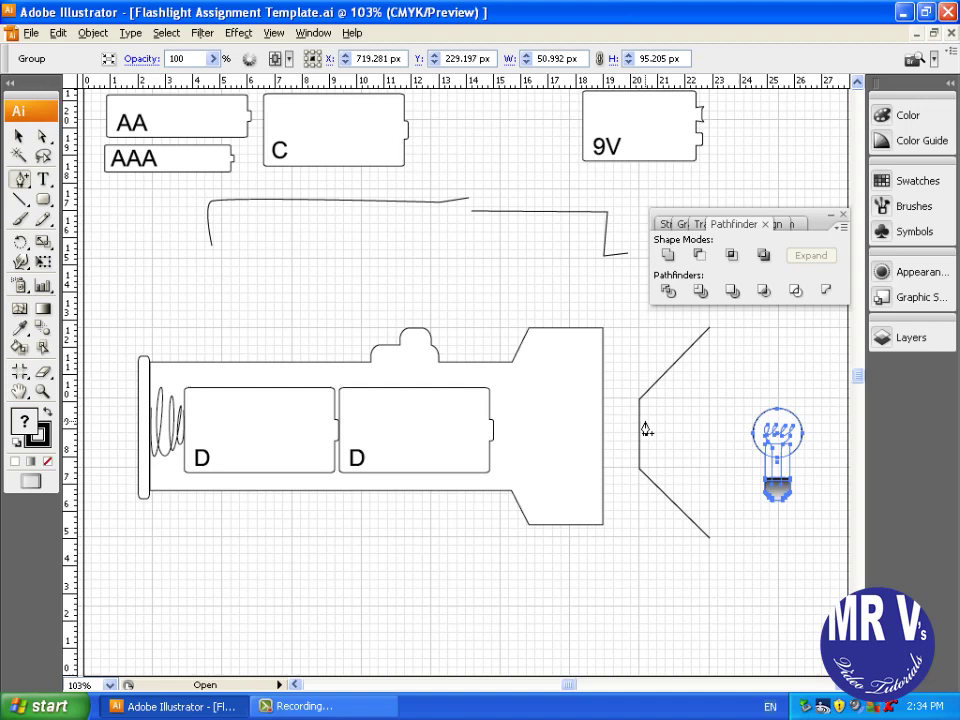
click(640, 423)
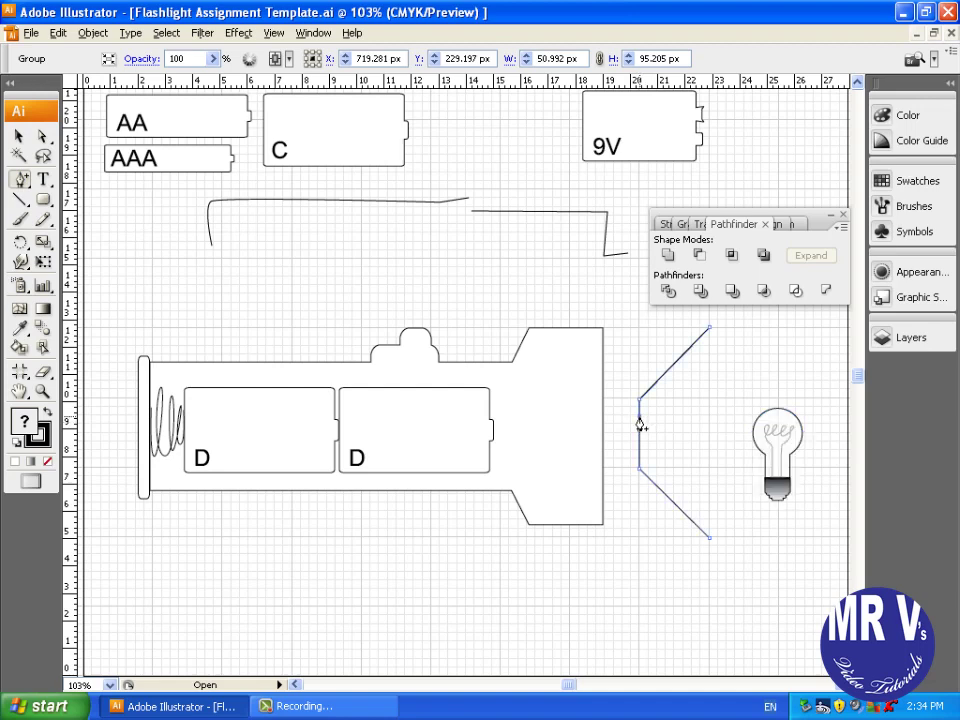
click(640, 463)
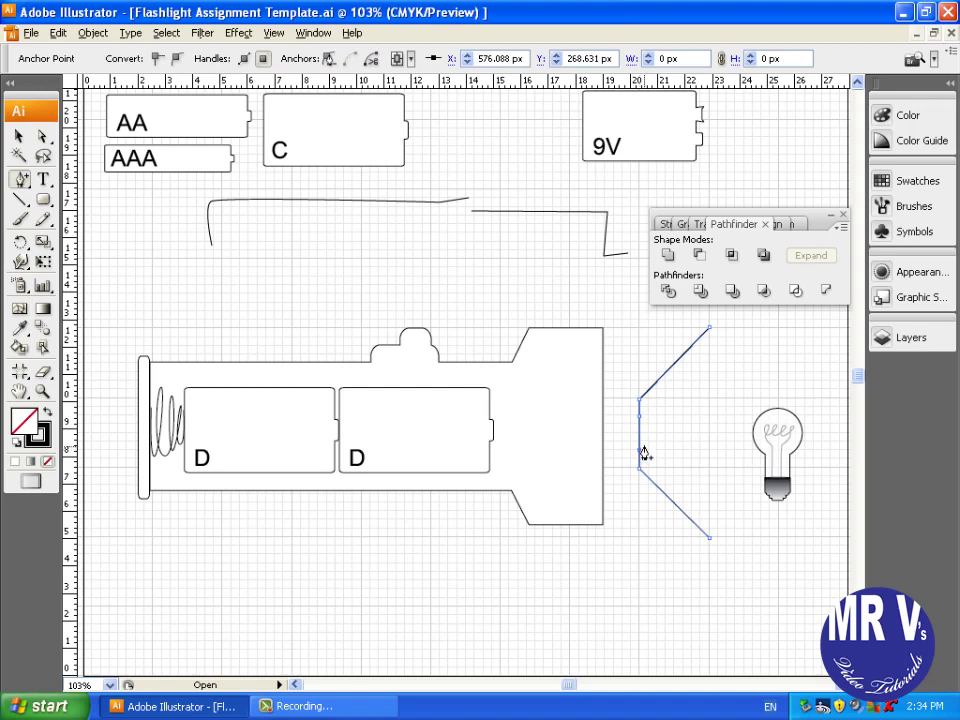
click(641, 449)
click(640, 436)
click(640, 418)
click(19, 135)
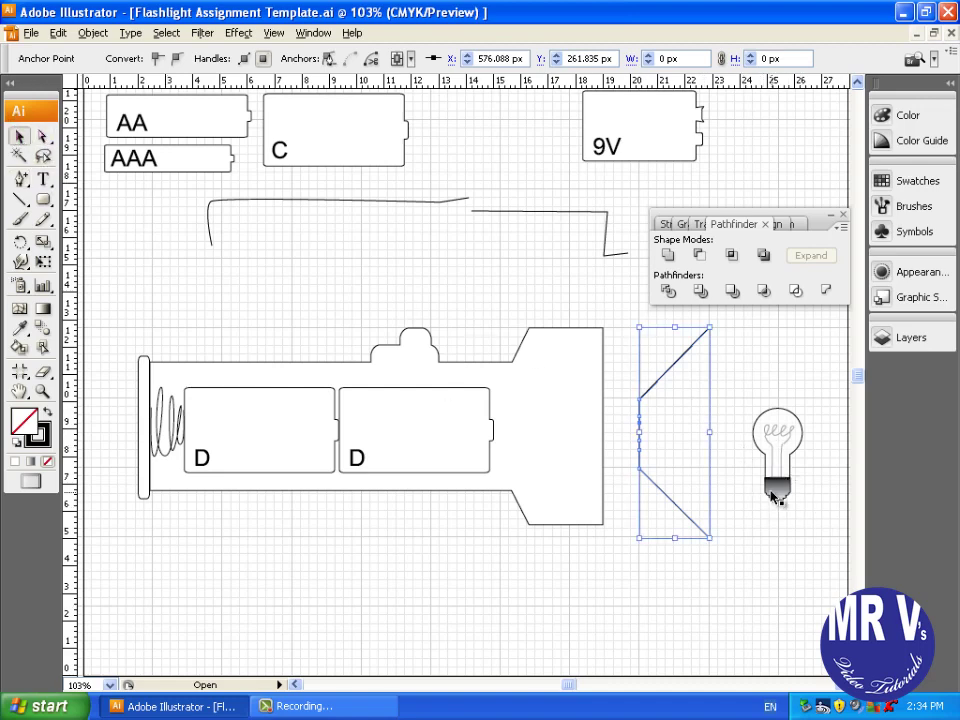
click(778, 497)
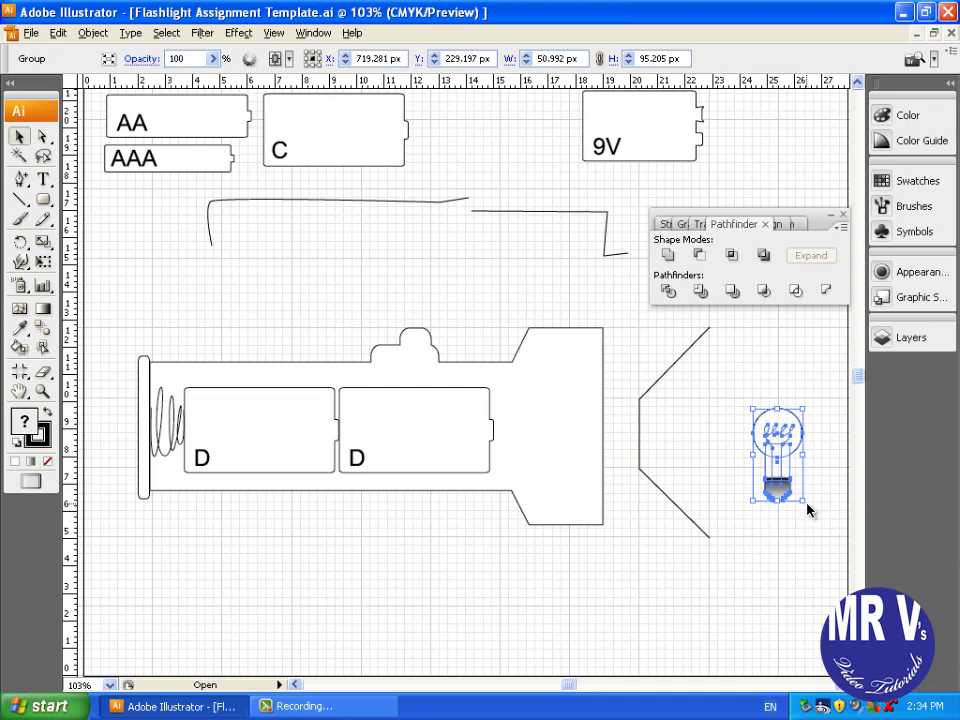
Rotate the light bulb 270° via Transform > Rotate and drag it into the reflector
click(93, 32)
mouse_move(140, 58)
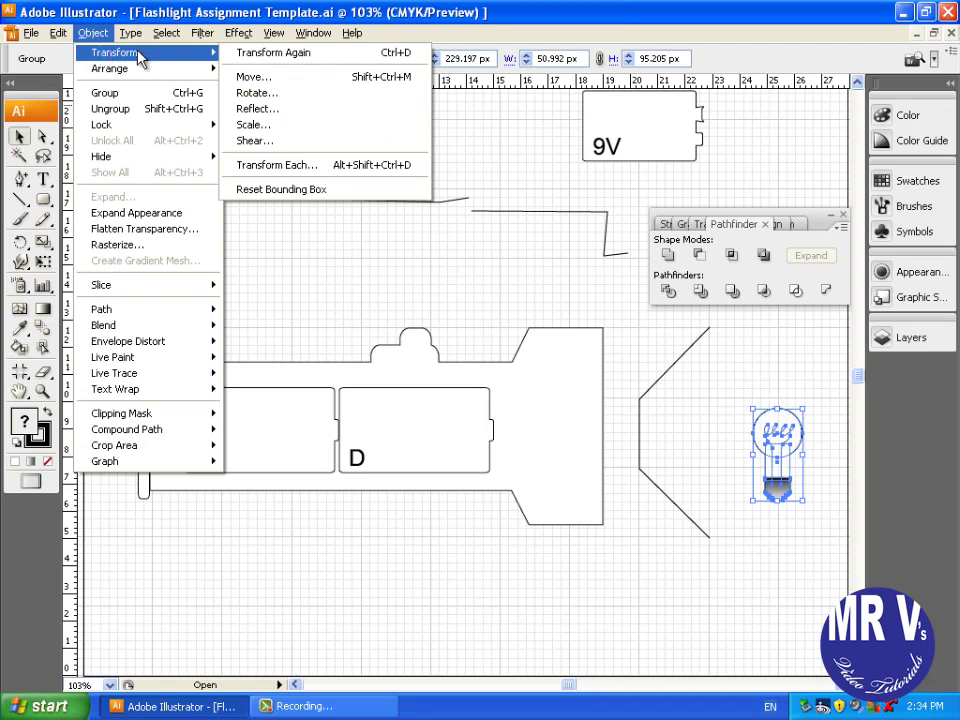
click(256, 92)
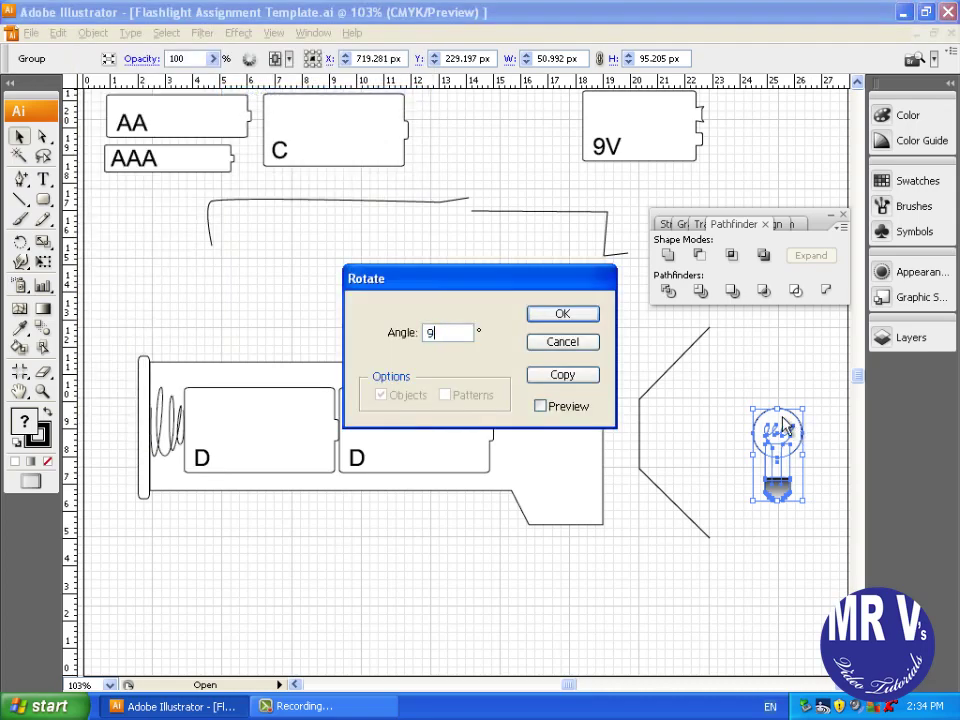
click(546, 410)
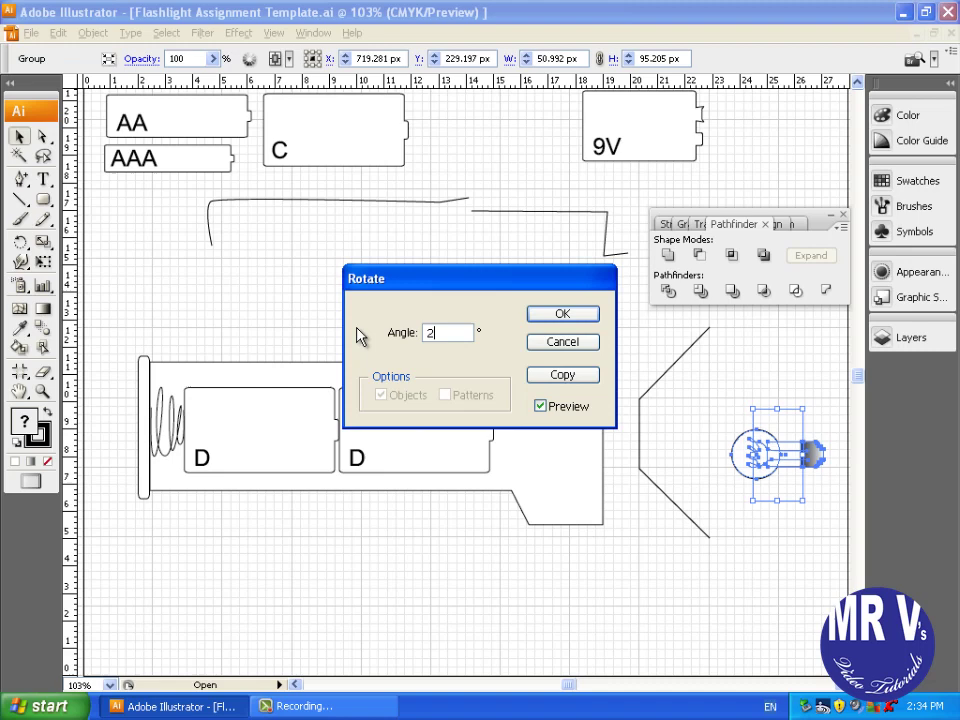
key(Return)
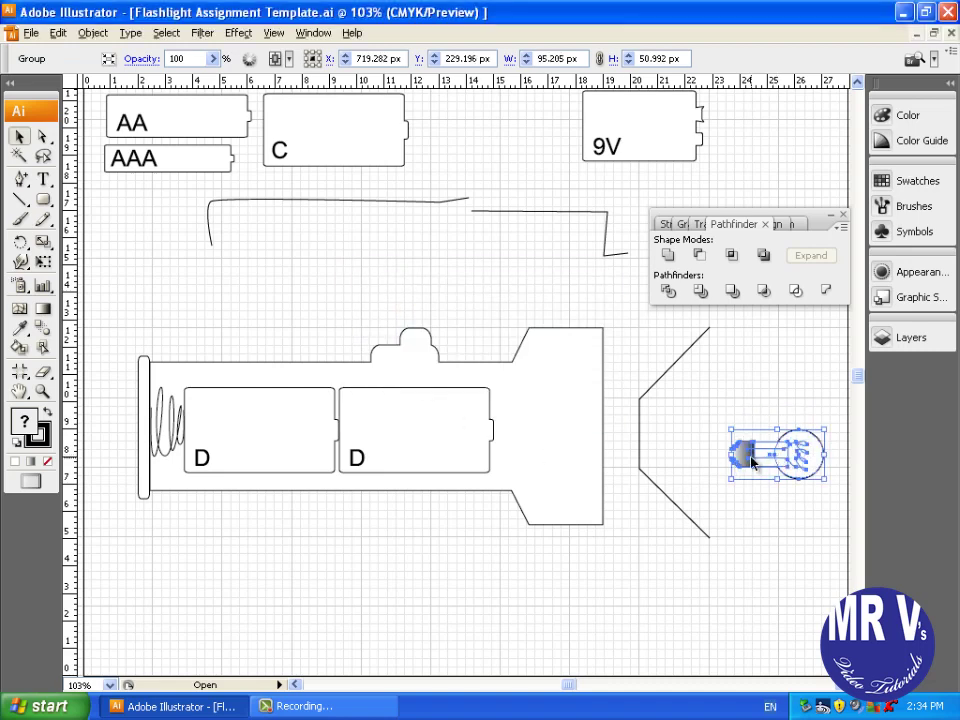
drag(751, 461, 660, 440)
Select the reflector path's anchors with the Direct Selection tool
click(719, 508)
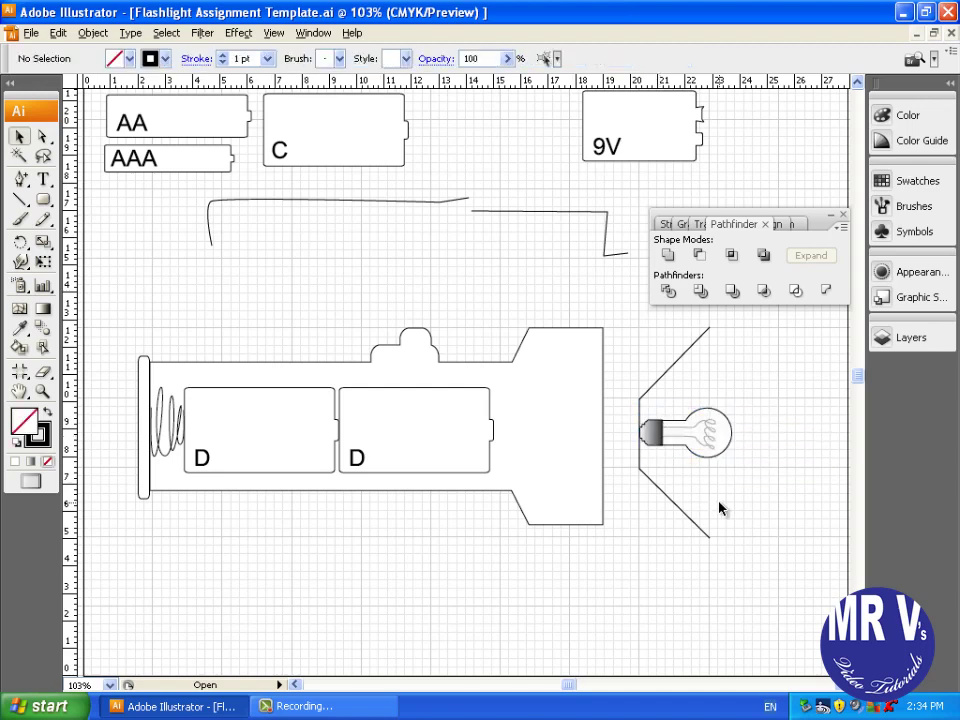
click(42, 136)
click(641, 423)
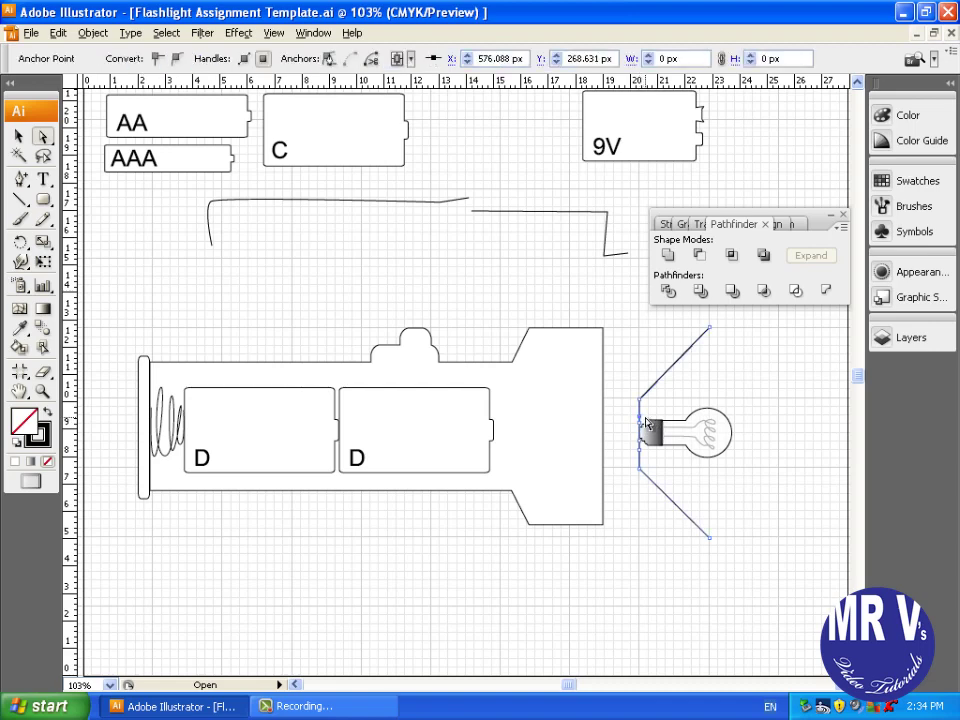
click(643, 421)
click(643, 456)
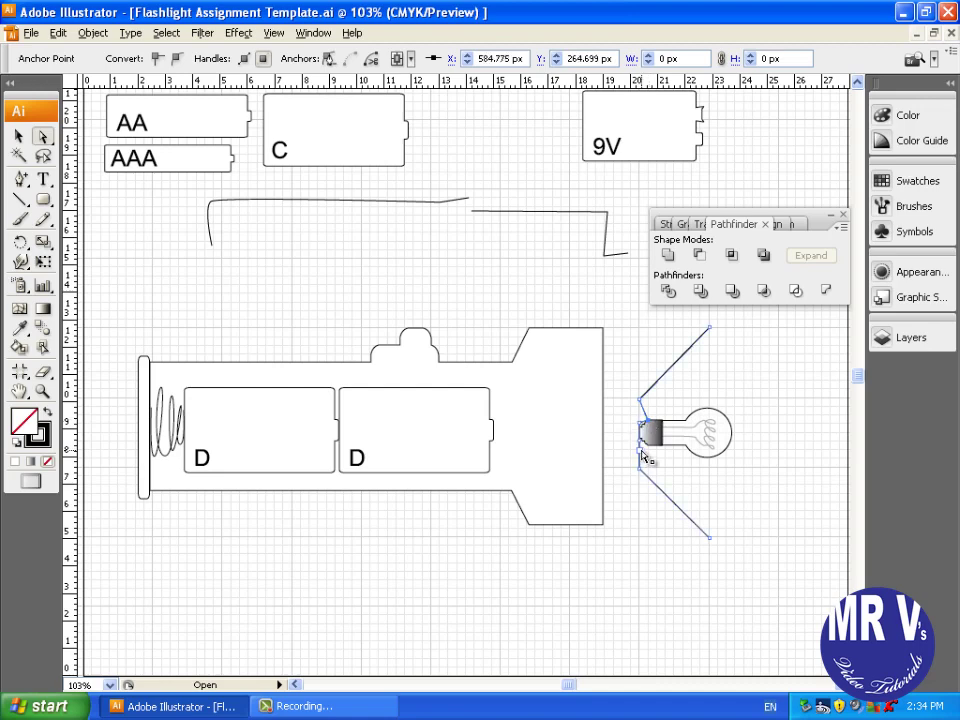
click(644, 455)
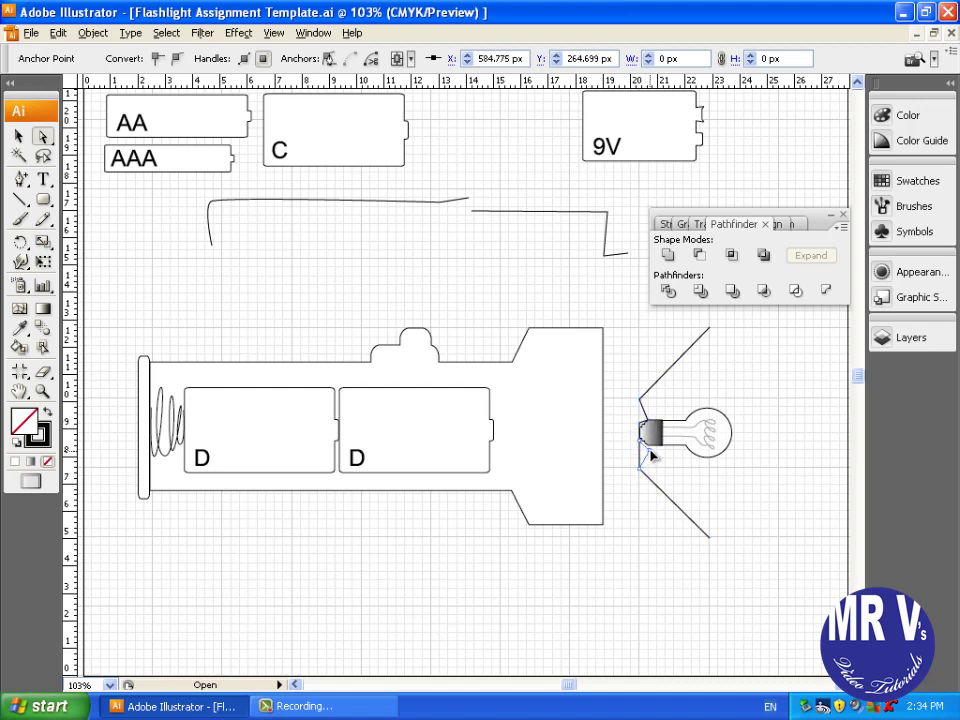
click(650, 451)
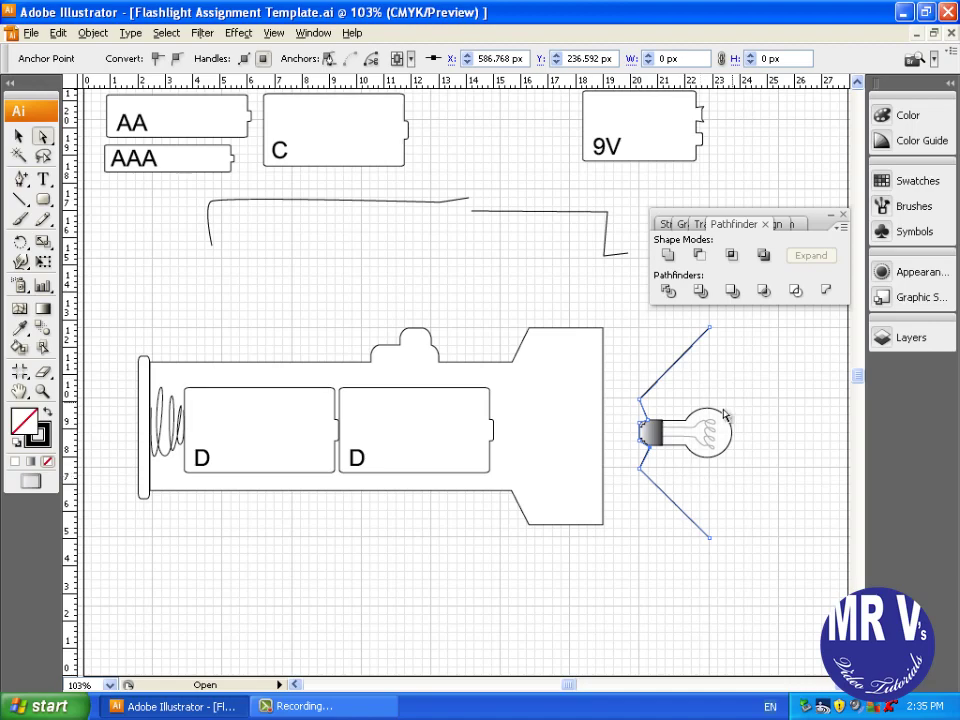
Zoom in on the socket and nudge the reflector's upper-left anchor down to the socket corner
click(42, 391)
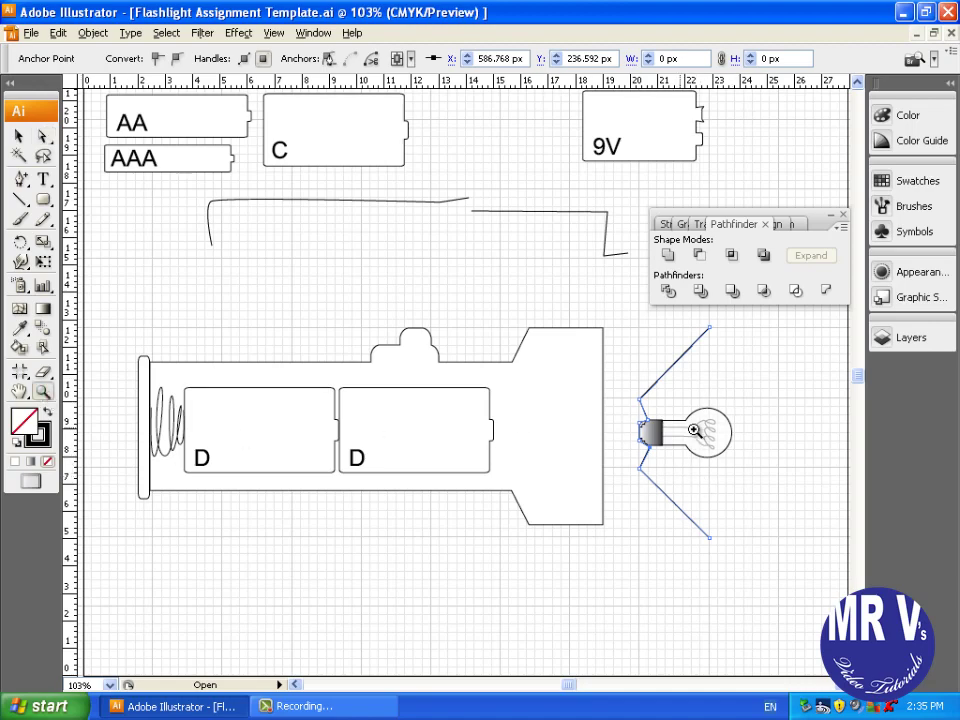
click(654, 435)
click(480, 393)
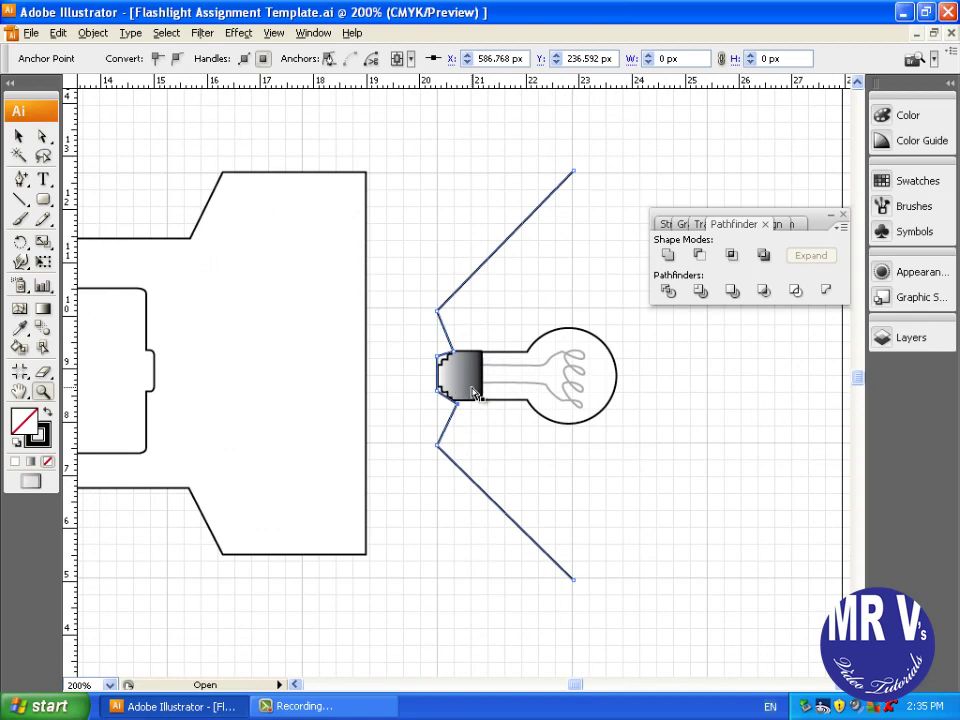
click(474, 393)
click(474, 393)
click(476, 393)
click(476, 393)
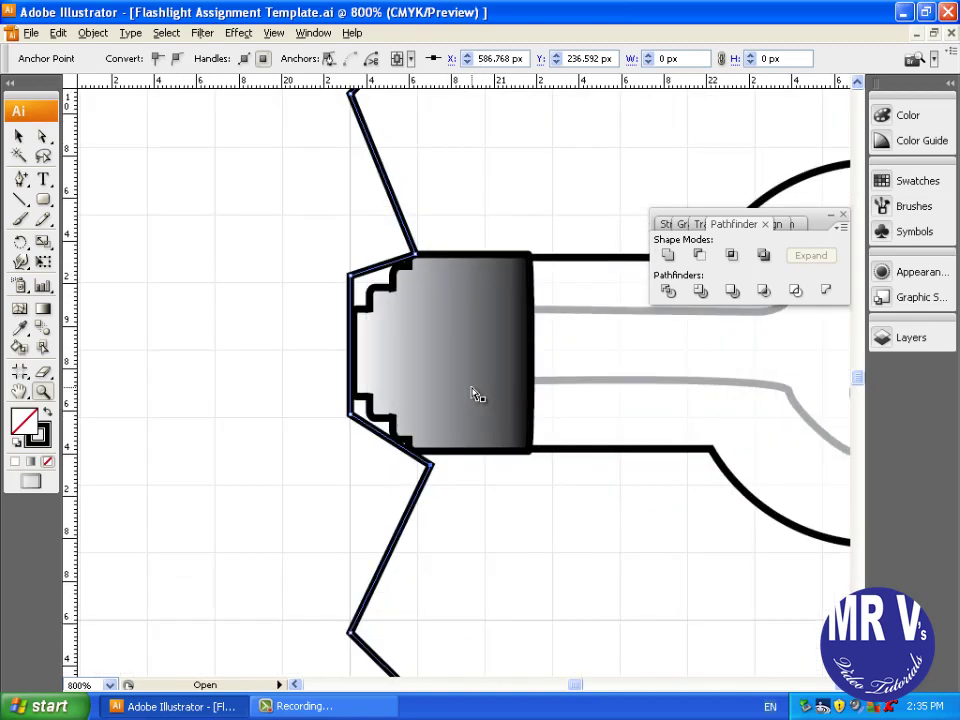
key(ctrl+minus)
key(ctrl+minus)
key(ctrl+minus)
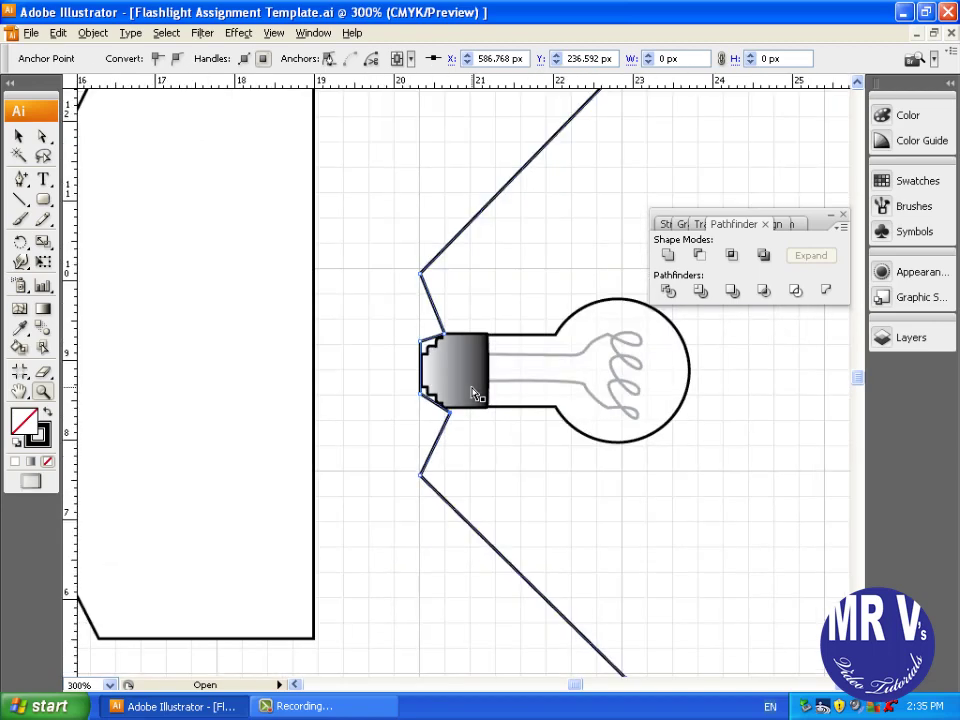
click(476, 393)
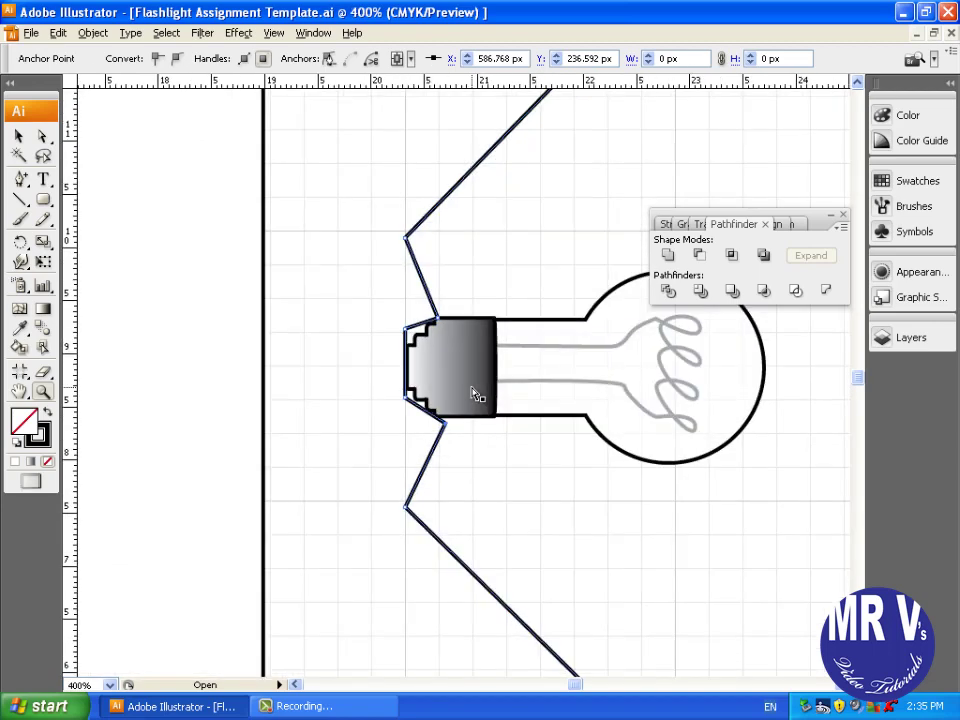
click(474, 389)
click(42, 138)
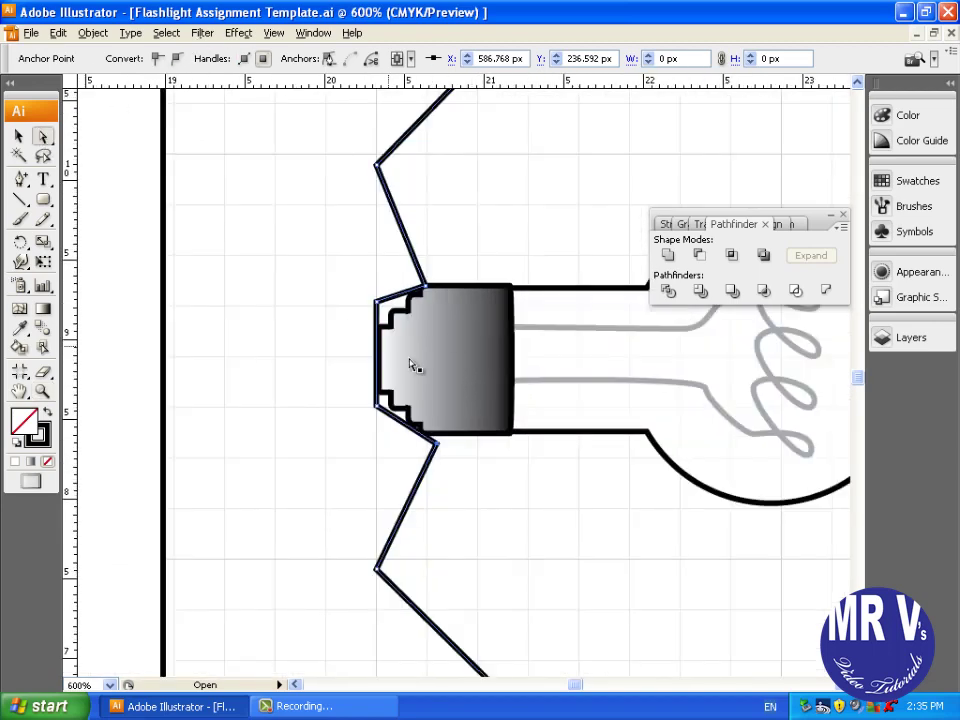
click(376, 302)
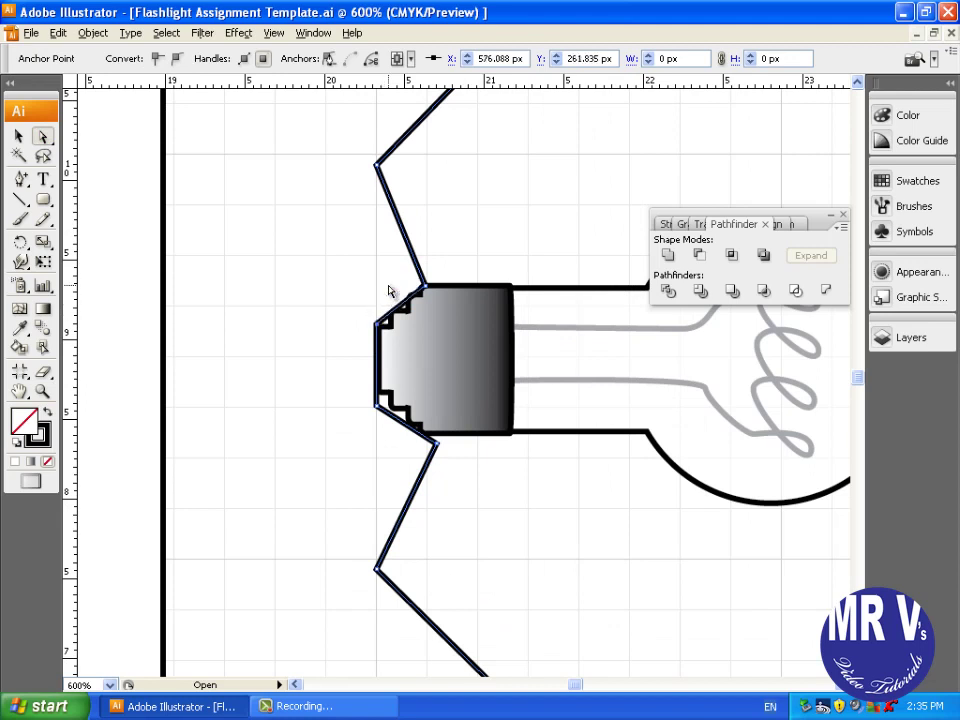
key(Down)
key(Down)
key(Down)
key(Down)
click(378, 408)
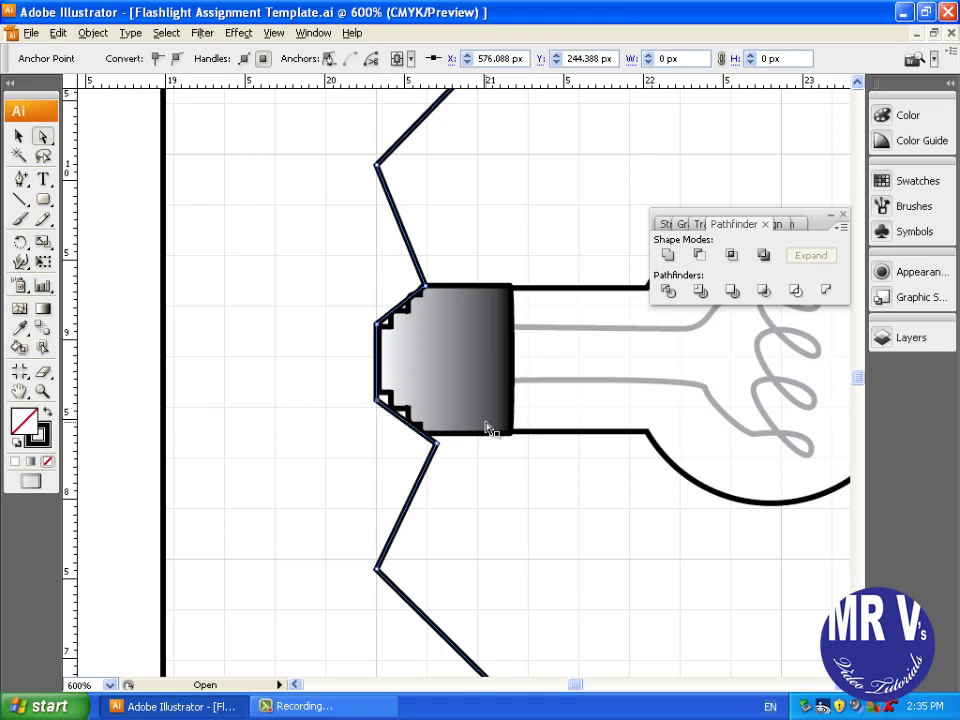
Marquee-select the top wire and apply the red swatch to its stroke
key(ctrl+minus)
key(ctrl+minus)
key(ctrl+minus)
key(ctrl+minus)
key(ctrl+minus)
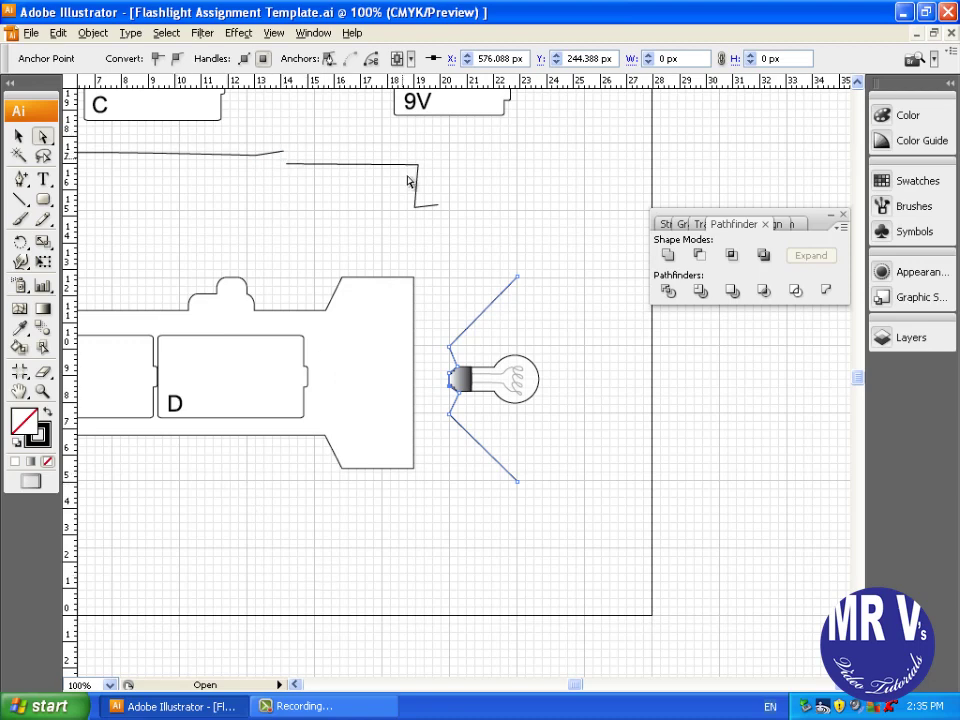
click(18, 136)
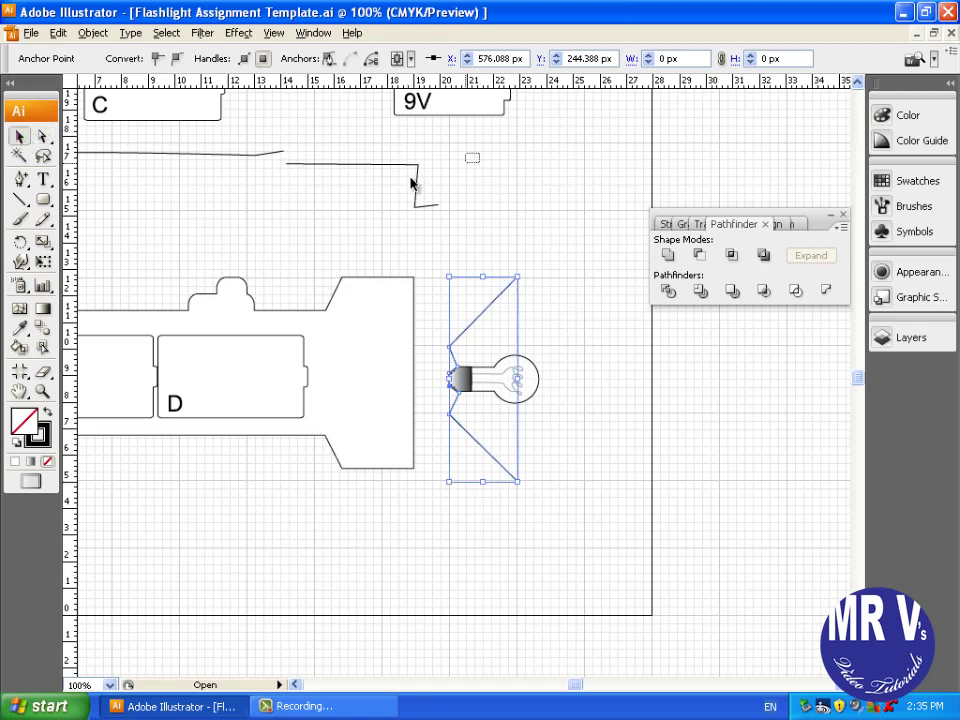
mouse_move(440, 152)
mouse_down()
mouse_move(193, 197)
mouse_move(193, 208)
mouse_up()
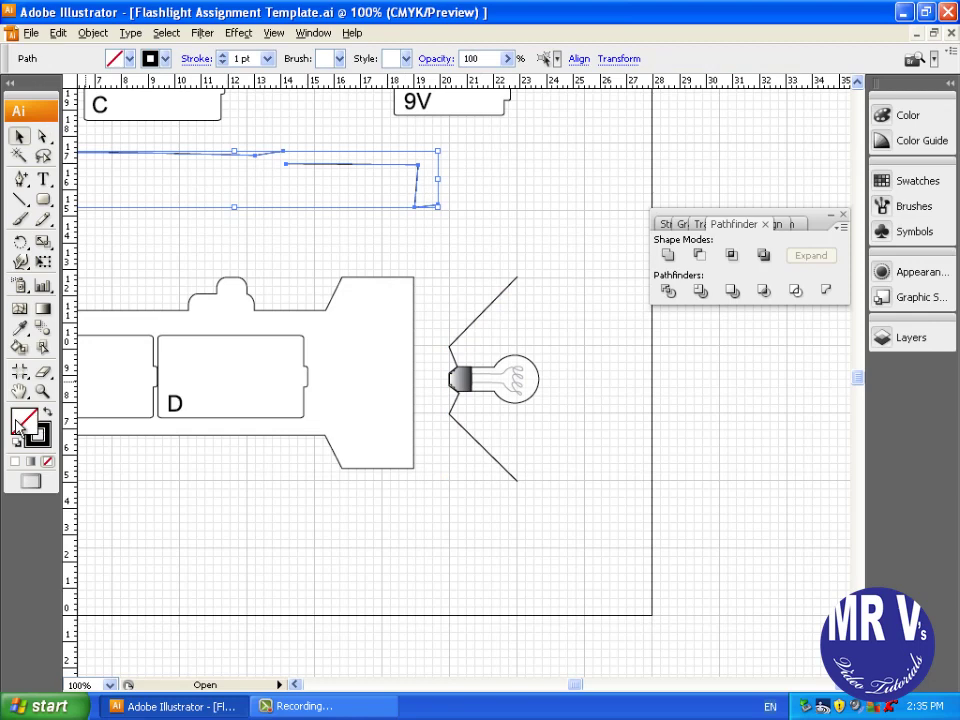
click(50, 446)
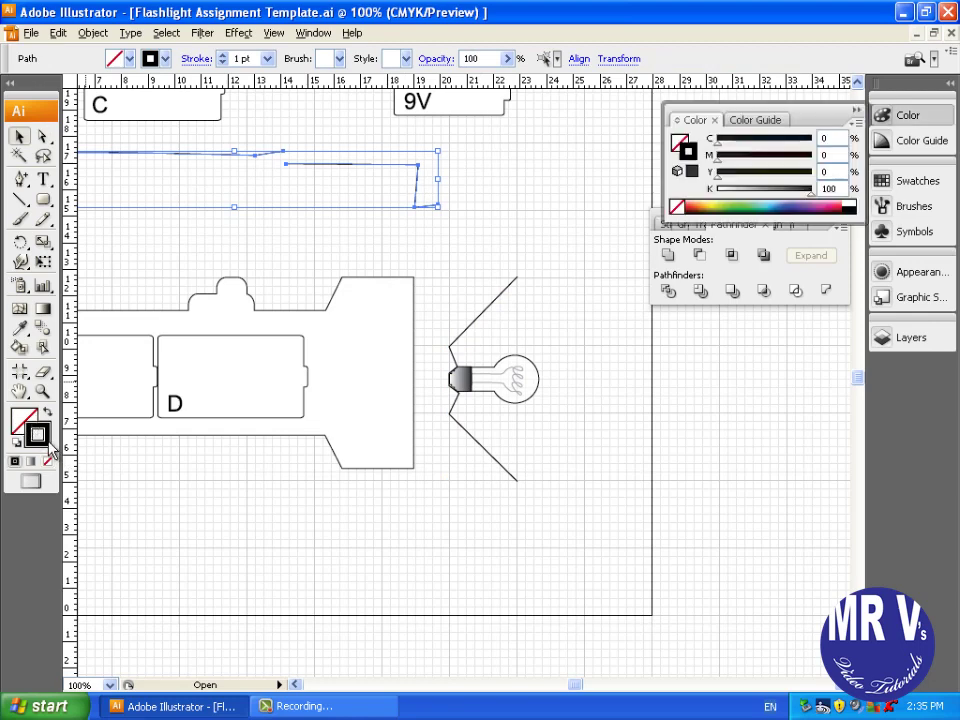
click(905, 180)
click(723, 203)
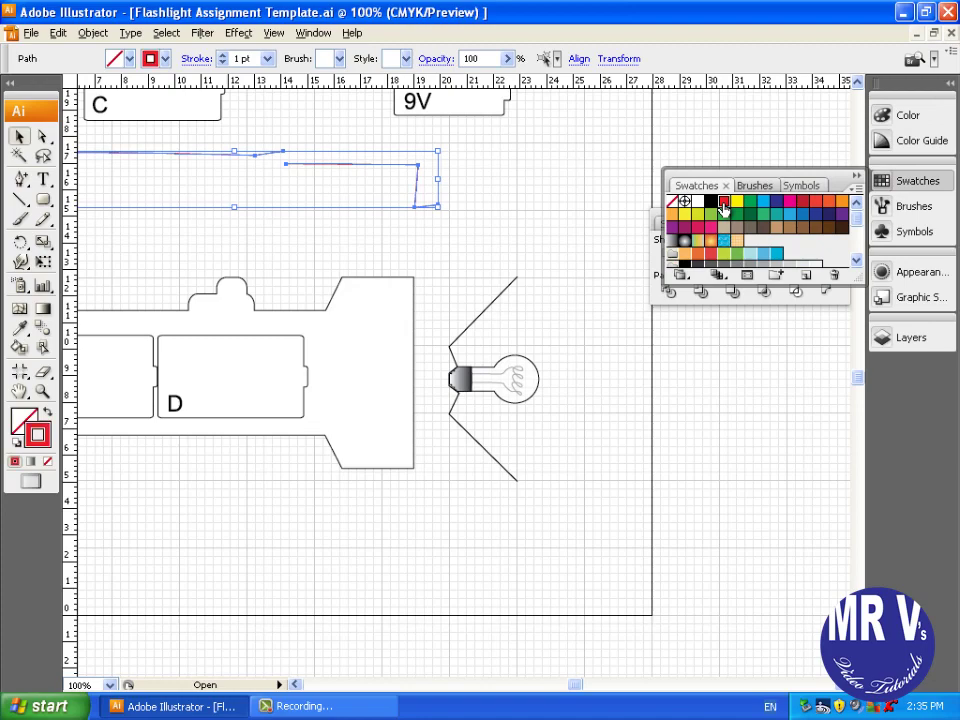
click(655, 392)
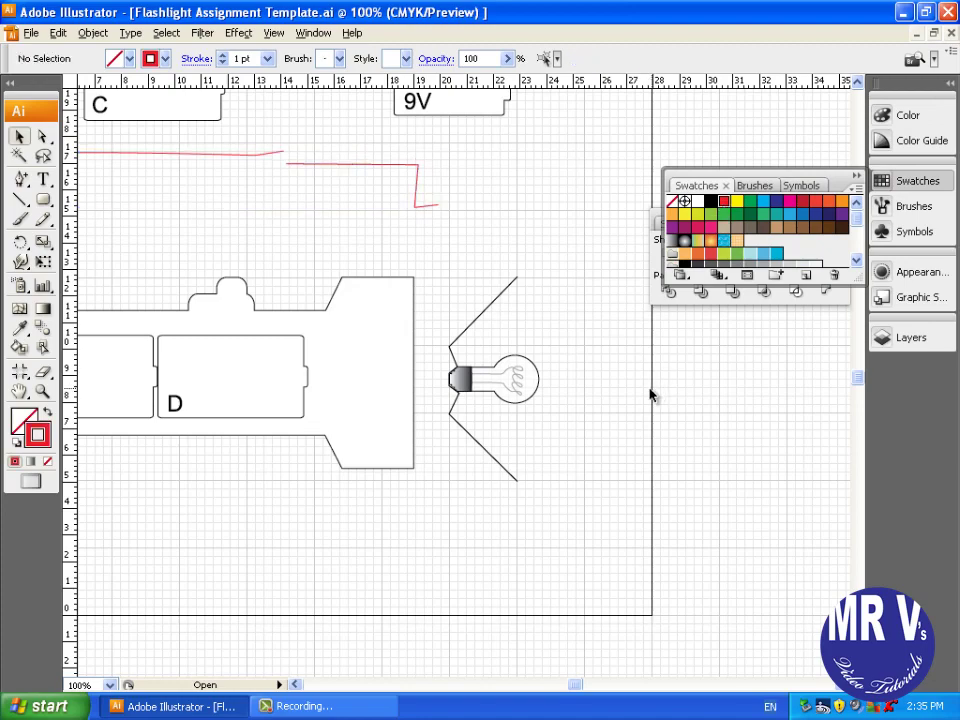
scroll(646, 392, up, 3)
scroll(646, 392, down, 6)
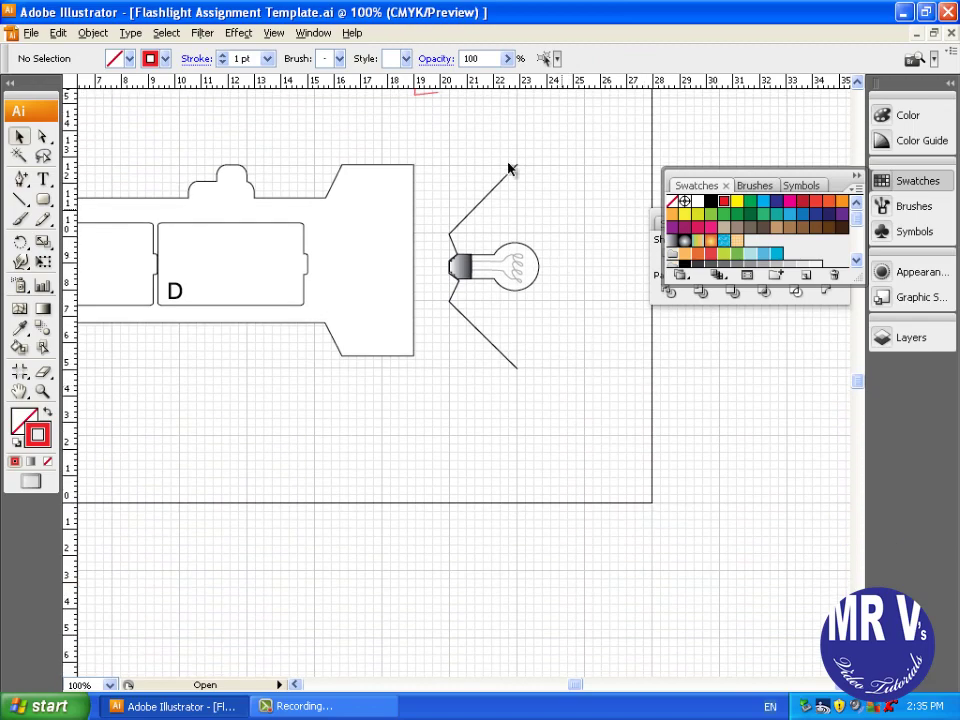
Move the bulb and reflector into the flashlight head and scale them down to fit
drag(579, 173, 439, 344)
drag(486, 276, 363, 272)
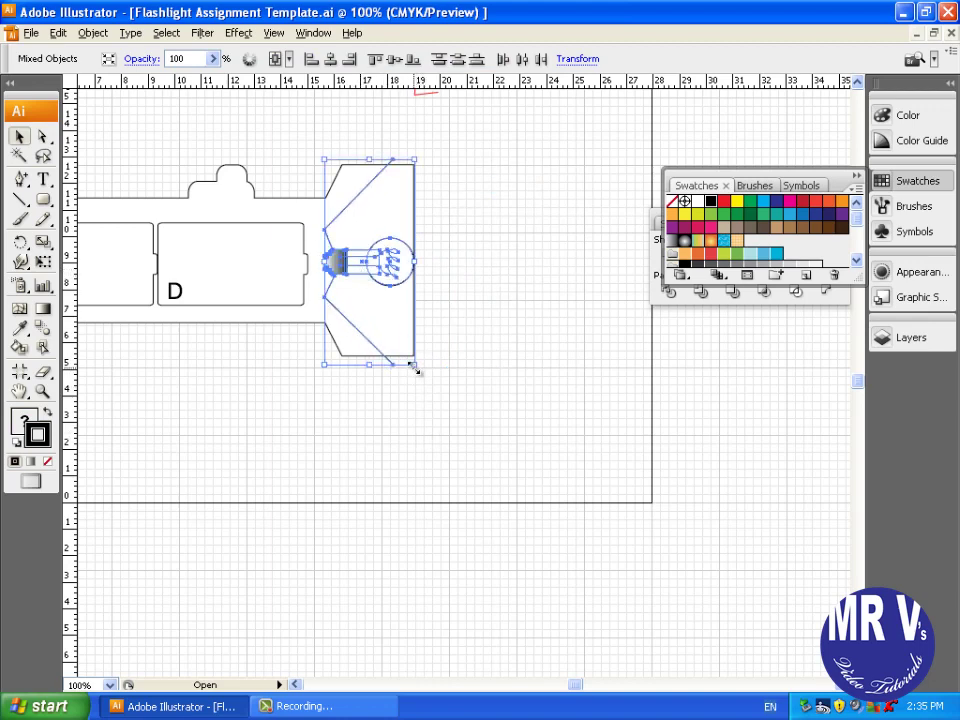
mouse_move(416, 371)
mouse_down()
mouse_move(403, 359)
mouse_move(410, 385)
mouse_up()
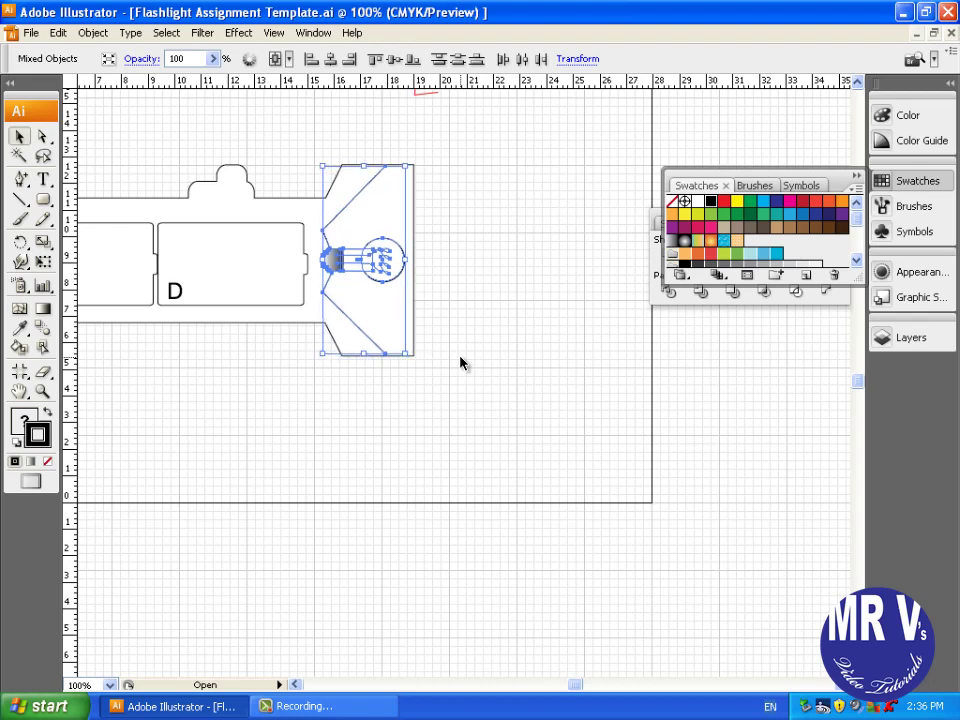
click(506, 326)
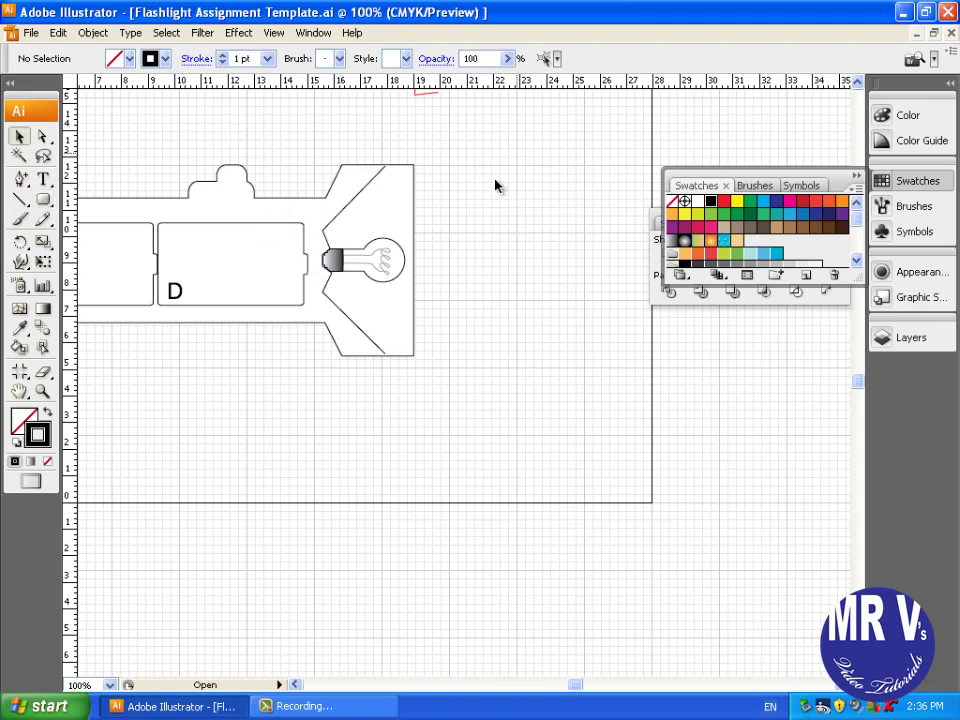
Select the whole flashlight and move it up-left on the page
scroll(497, 186, left, 5)
drag(850, 158, 275, 375)
drag(551, 285, 514, 202)
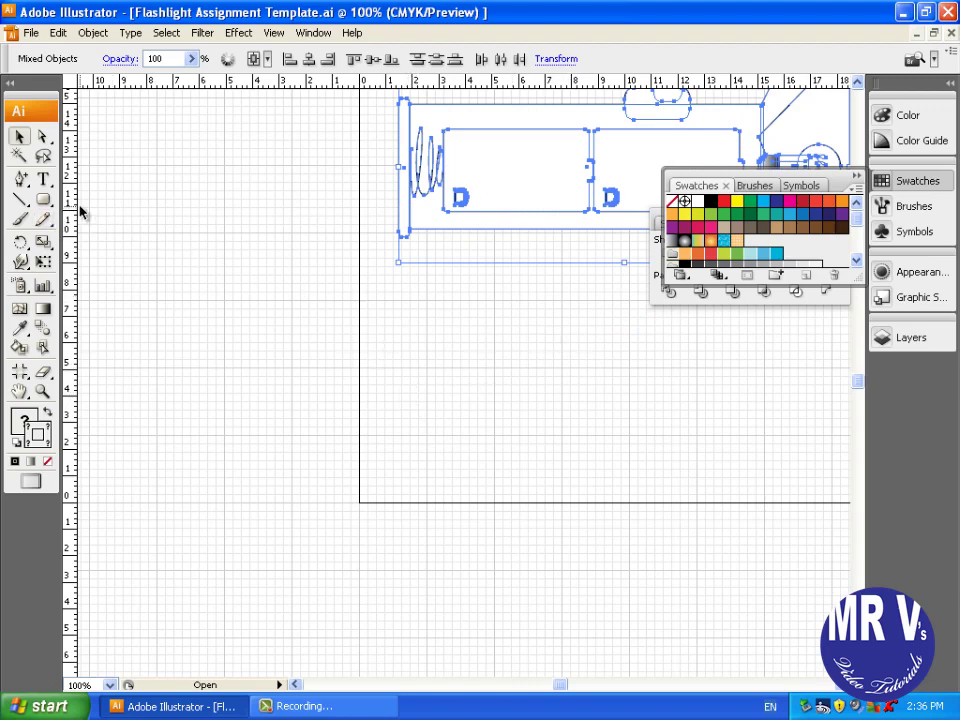
With the Ellipse tool, draw large, medium and small circles from one shared centre
drag(43, 199, 92, 242)
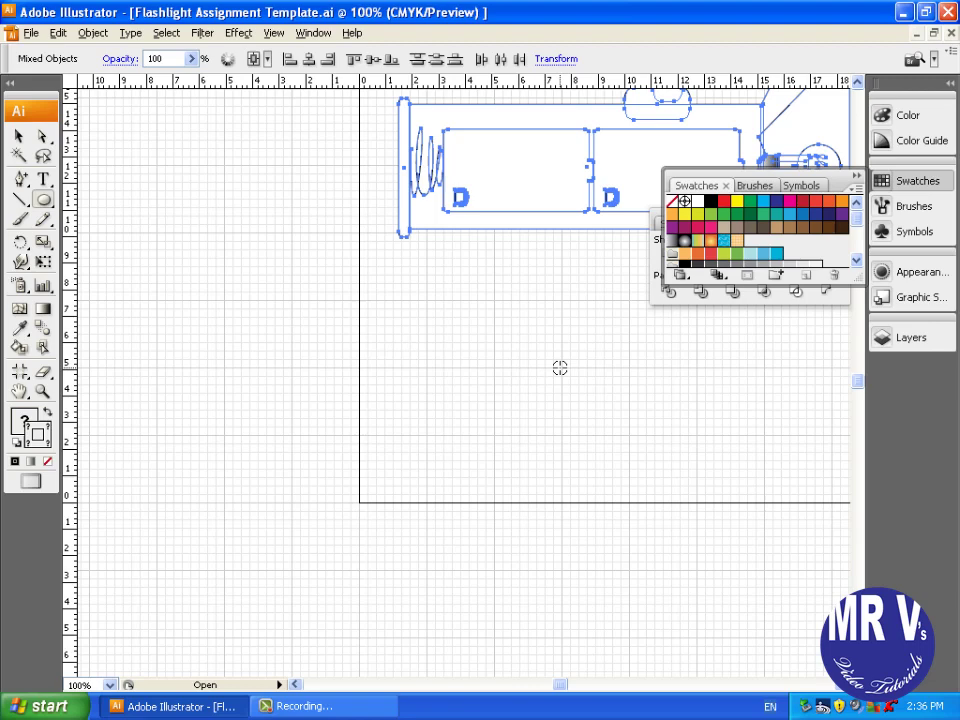
mouse_move(562, 368)
mouse_down()
mouse_move(469, 253)
mouse_move(452, 255)
mouse_up()
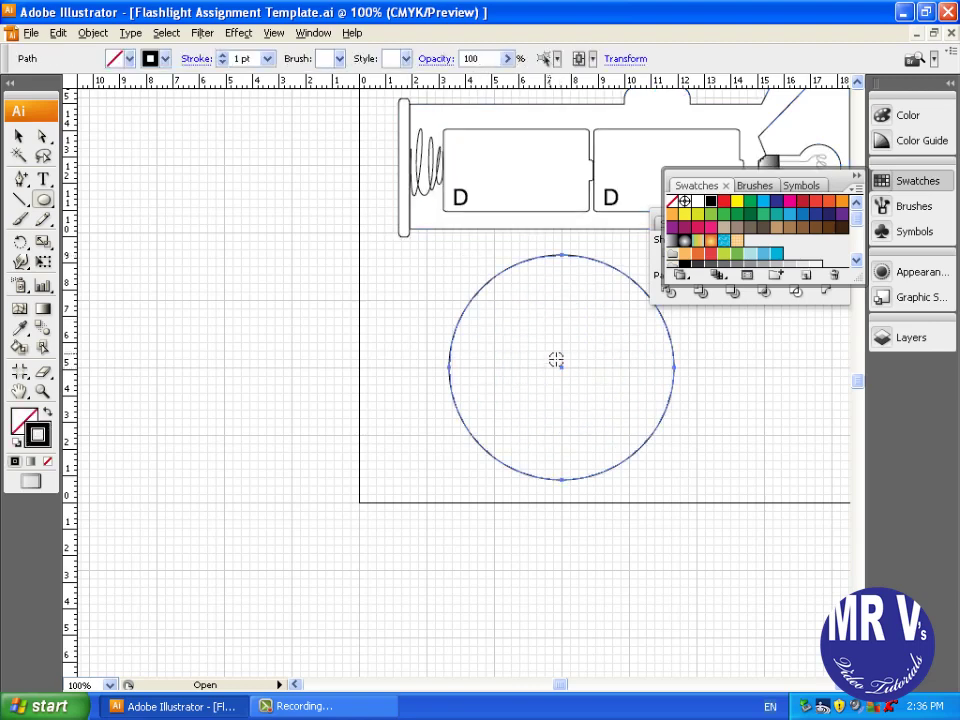
drag(562, 368, 497, 282)
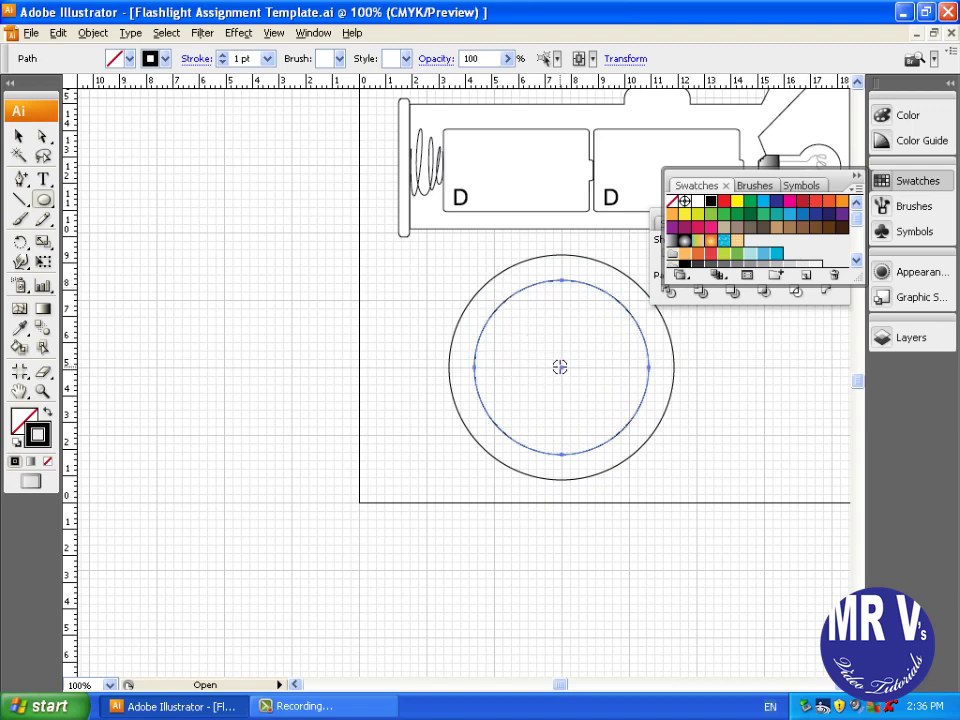
drag(561, 368, 542, 347)
Apply the grey gradient swatch to the small centre circle and the outer circle
click(19, 135)
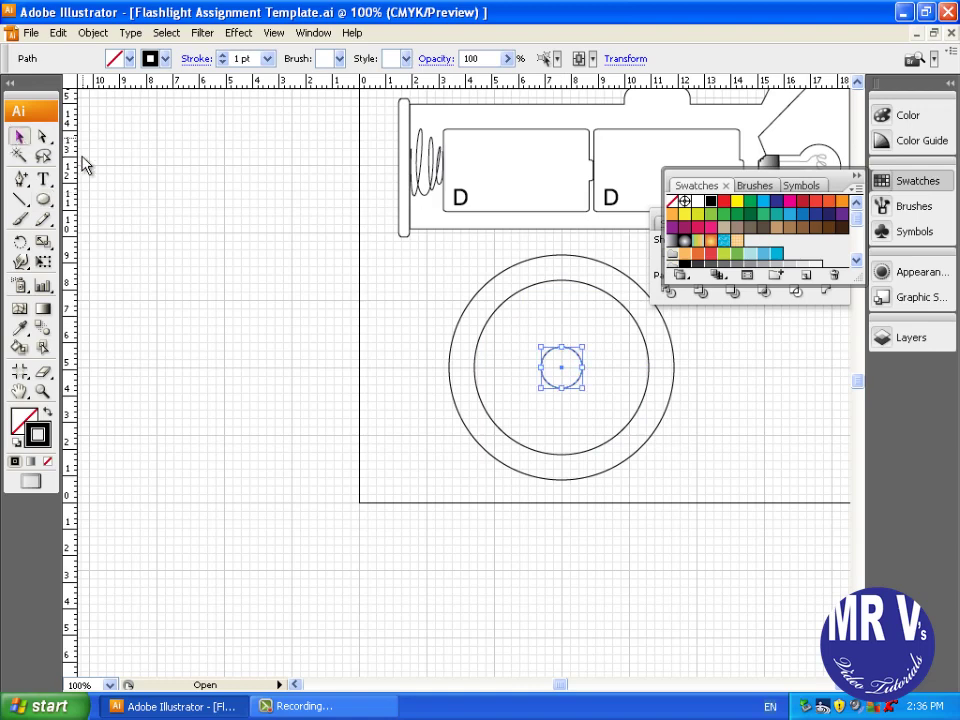
shift+click(560, 262)
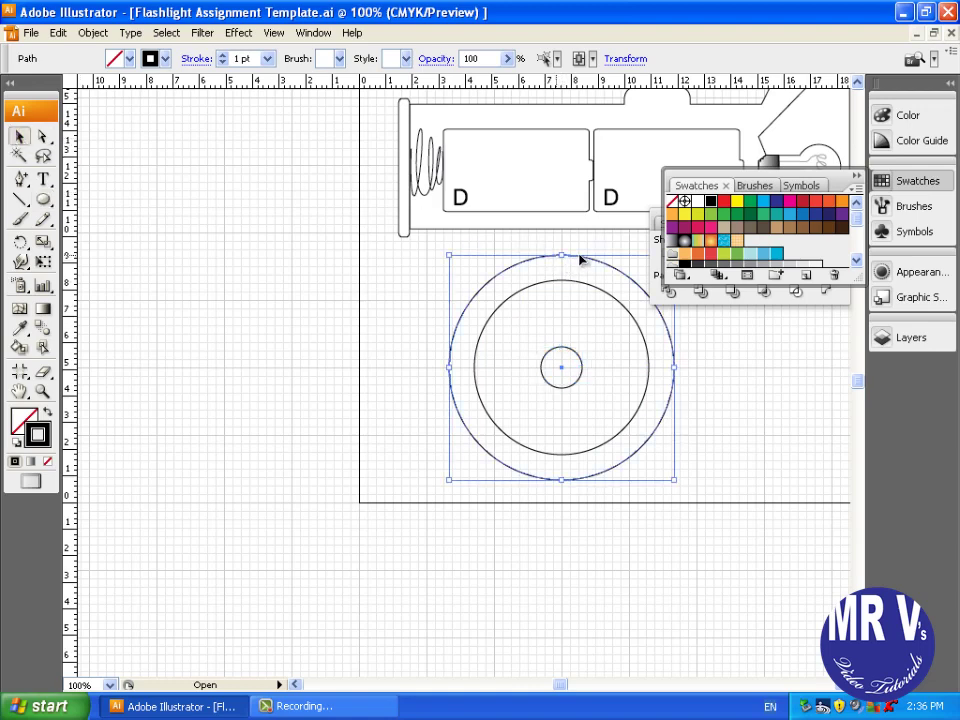
click(676, 242)
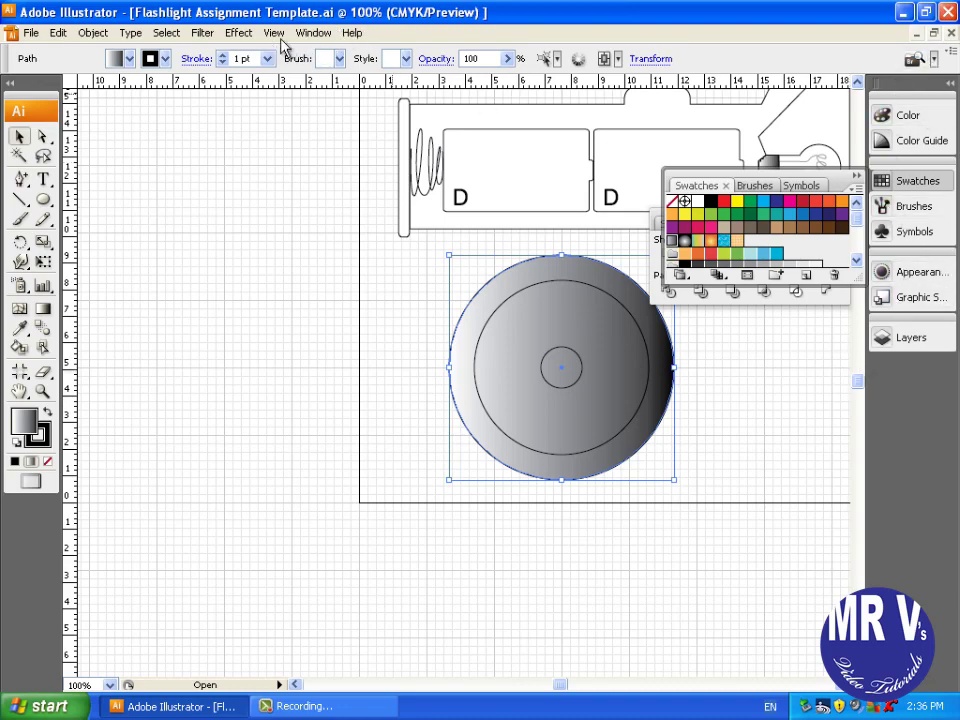
Reset the panel layout to the Basic workspace
click(311, 32)
mouse_move(573, 128)
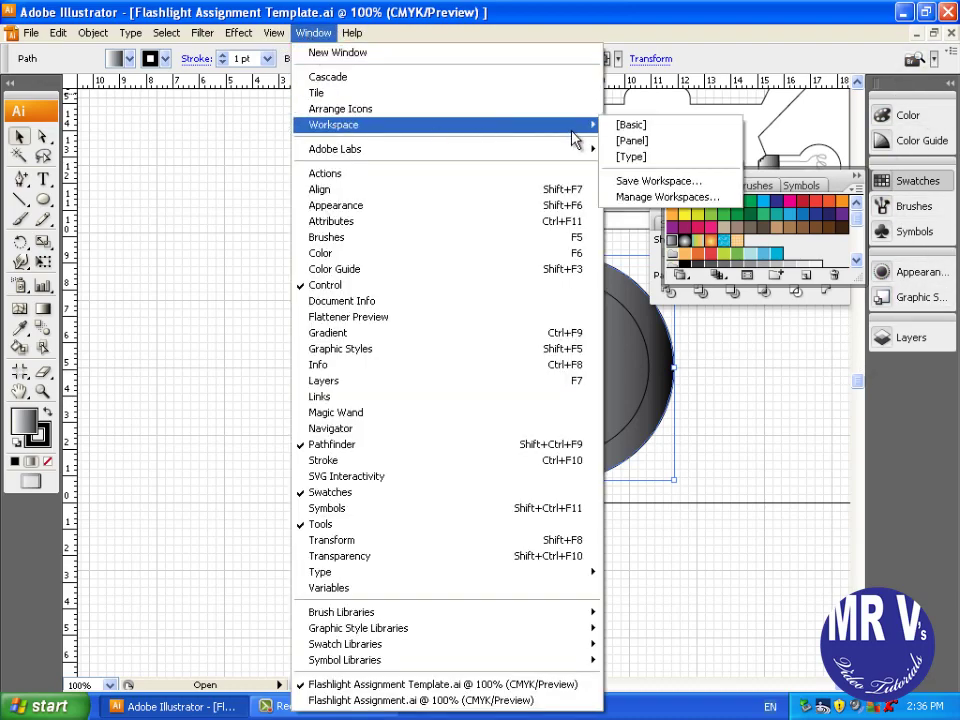
click(630, 126)
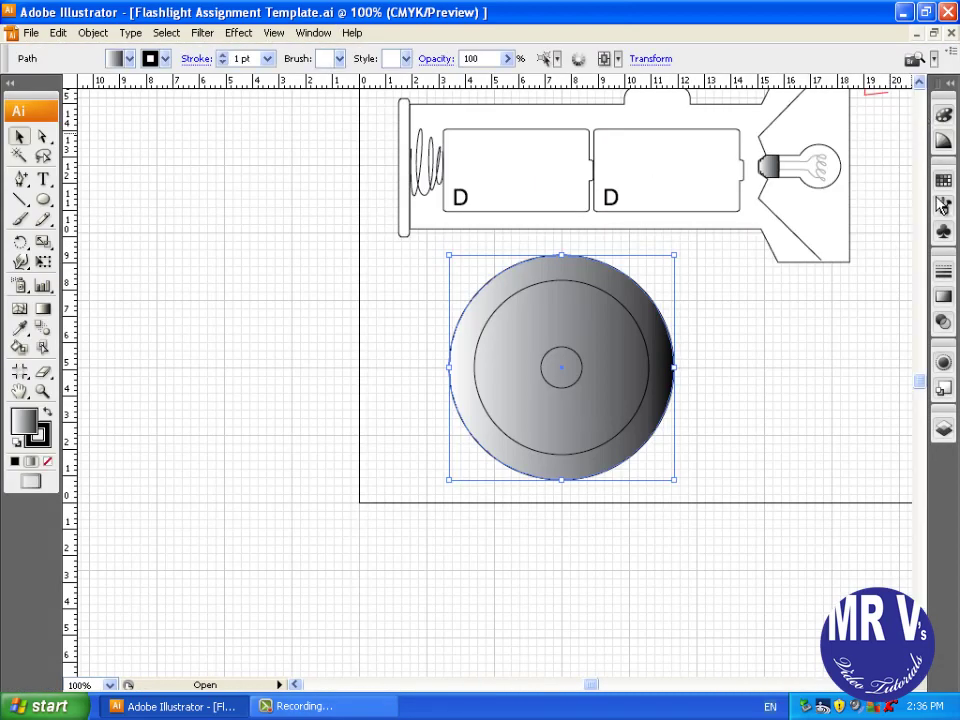
Open the Gradient panel's full options and change the lens fill to a Radial gradient
click(943, 296)
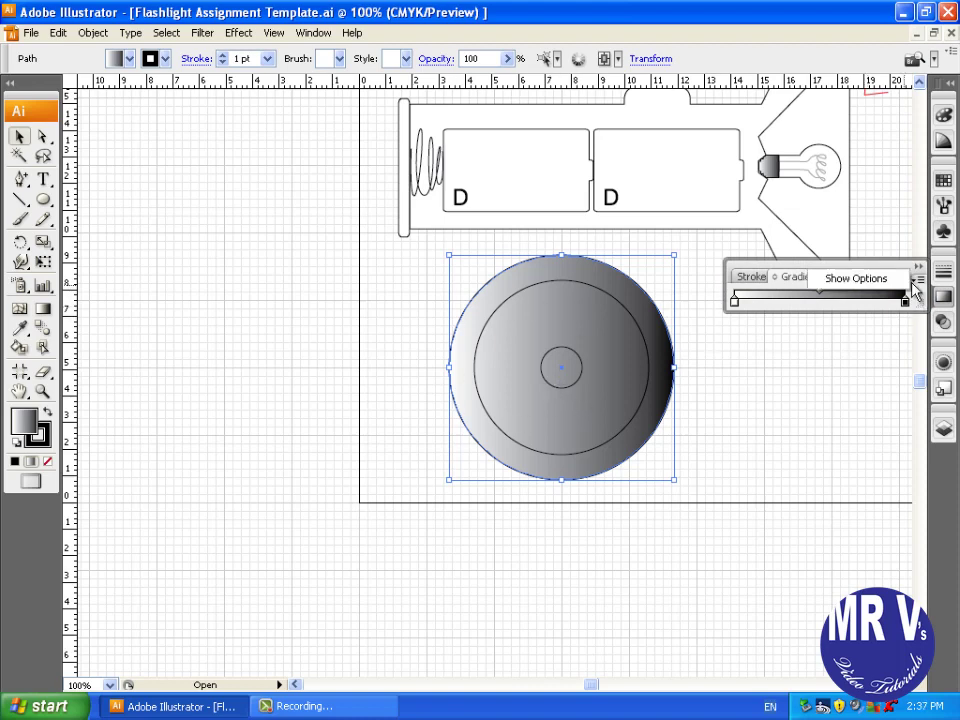
click(914, 280)
click(855, 275)
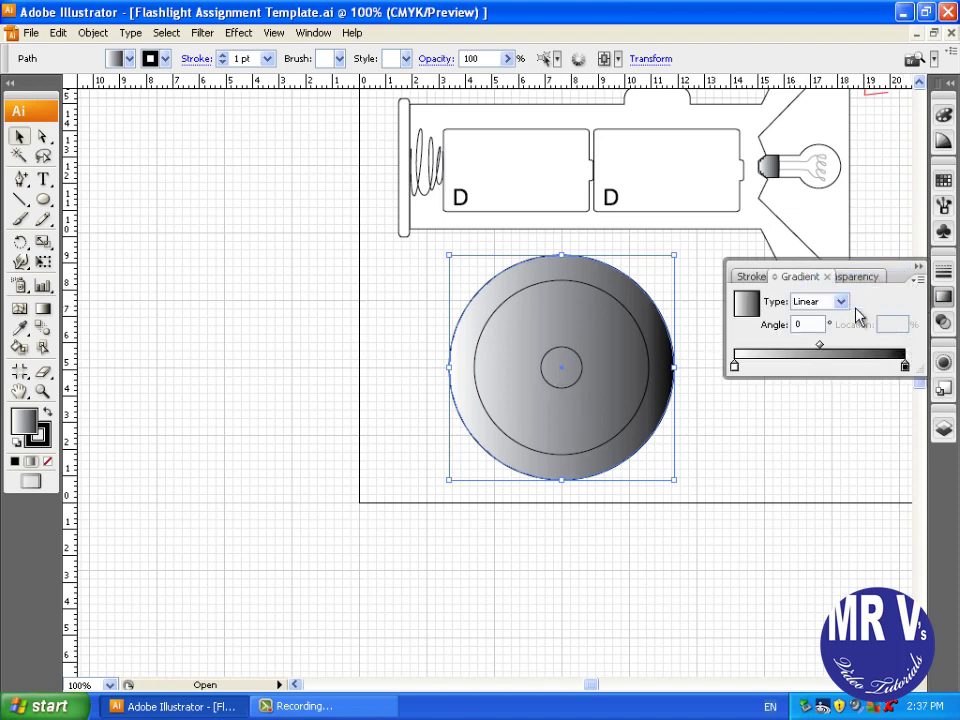
click(806, 324)
click(842, 301)
click(820, 317)
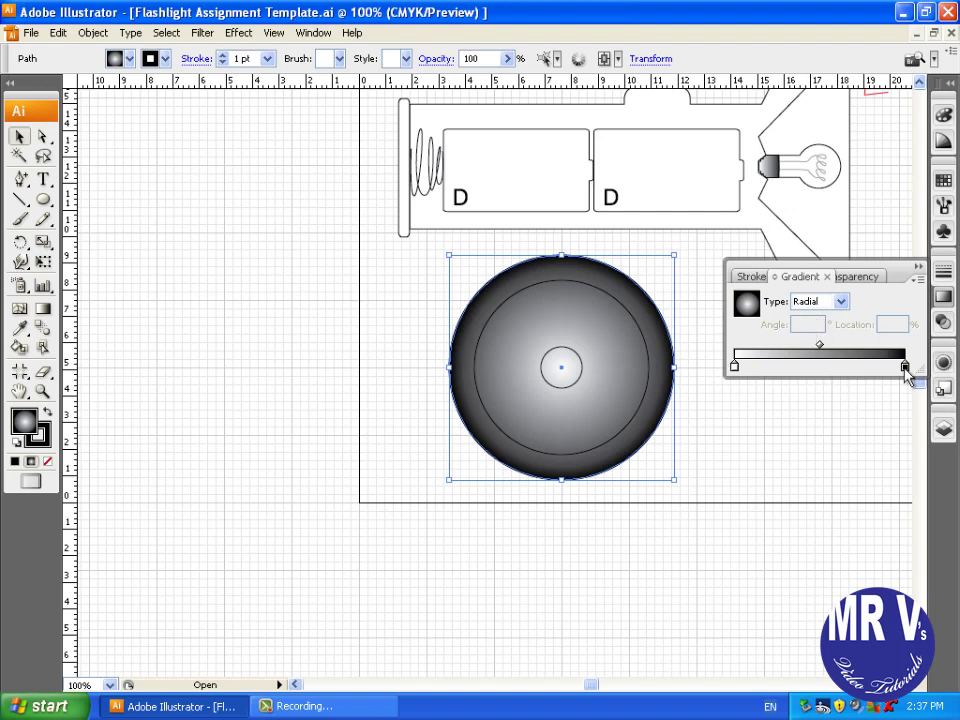
Put the black stop at the centre and white at the rim, then preview and select the inner circle
drag(905, 369, 820, 368)
drag(736, 372, 904, 365)
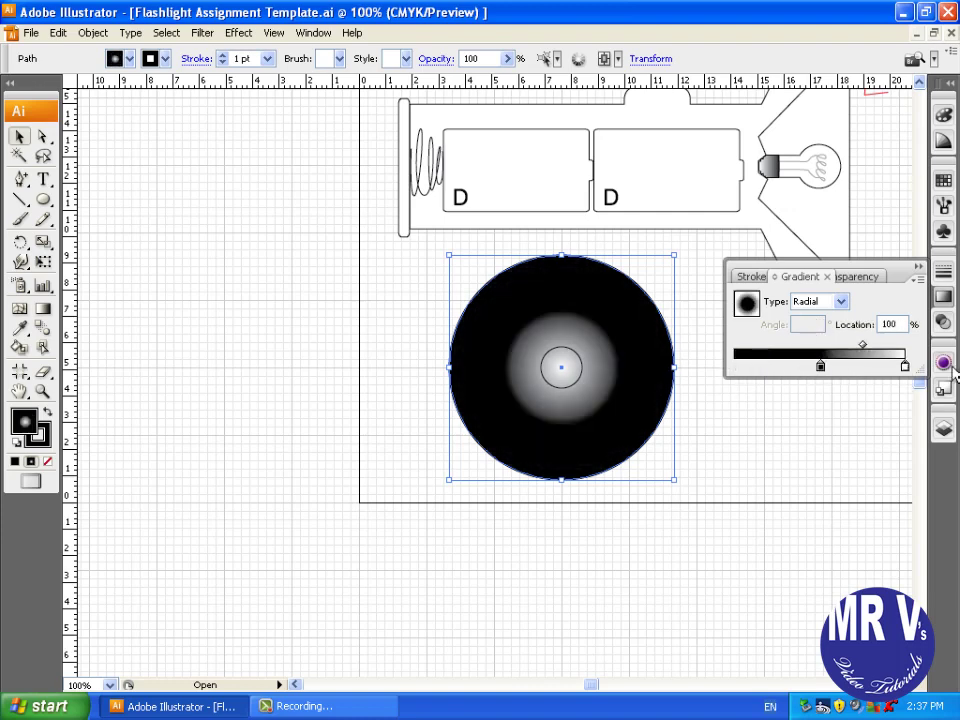
drag(816, 366, 727, 376)
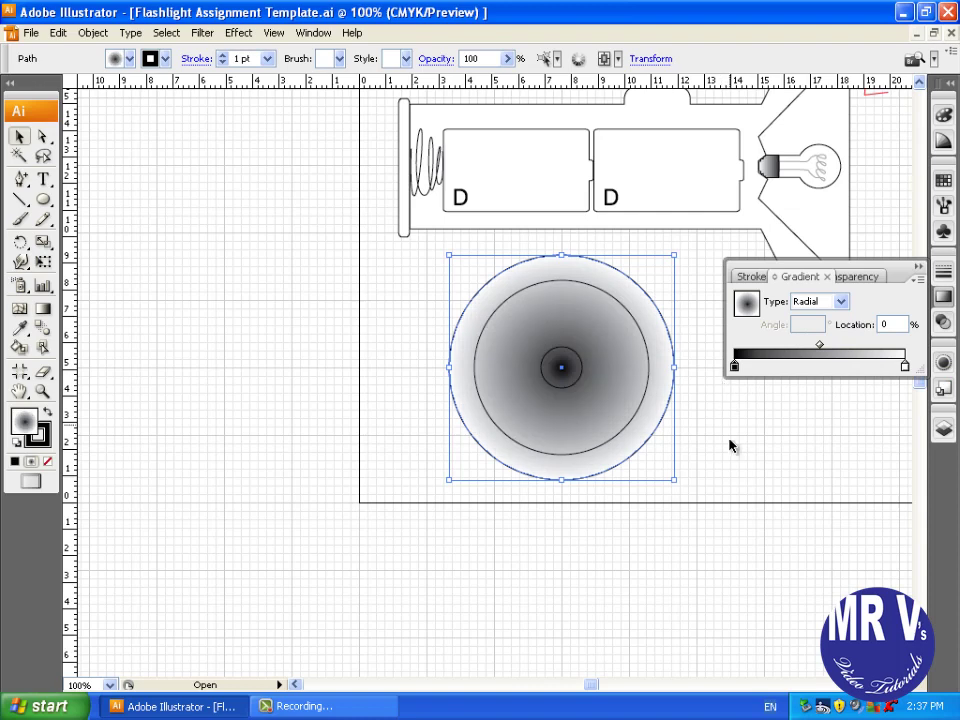
click(729, 471)
click(624, 408)
click(630, 426)
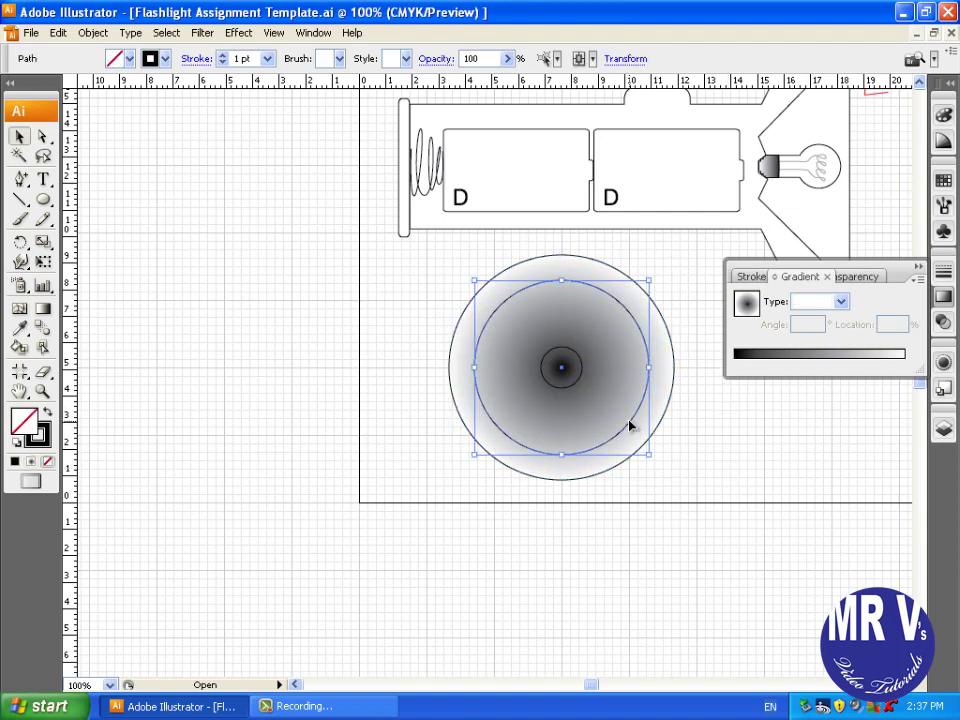
Fill the inner lens circle with white and give the small centre circle a yellow fill
click(943, 180)
click(760, 201)
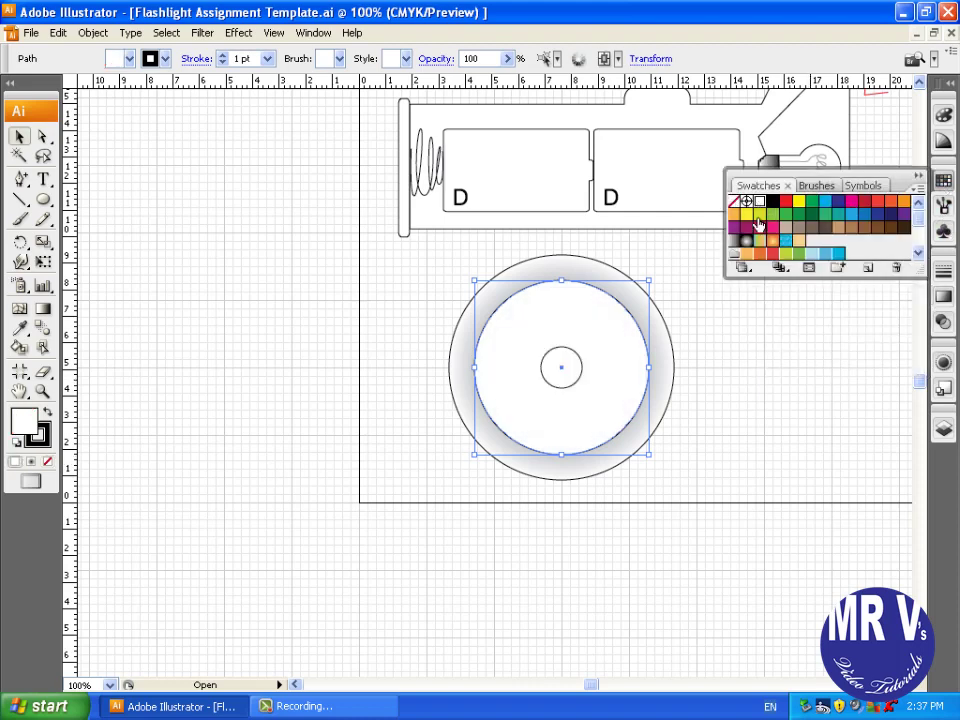
click(784, 366)
click(561, 389)
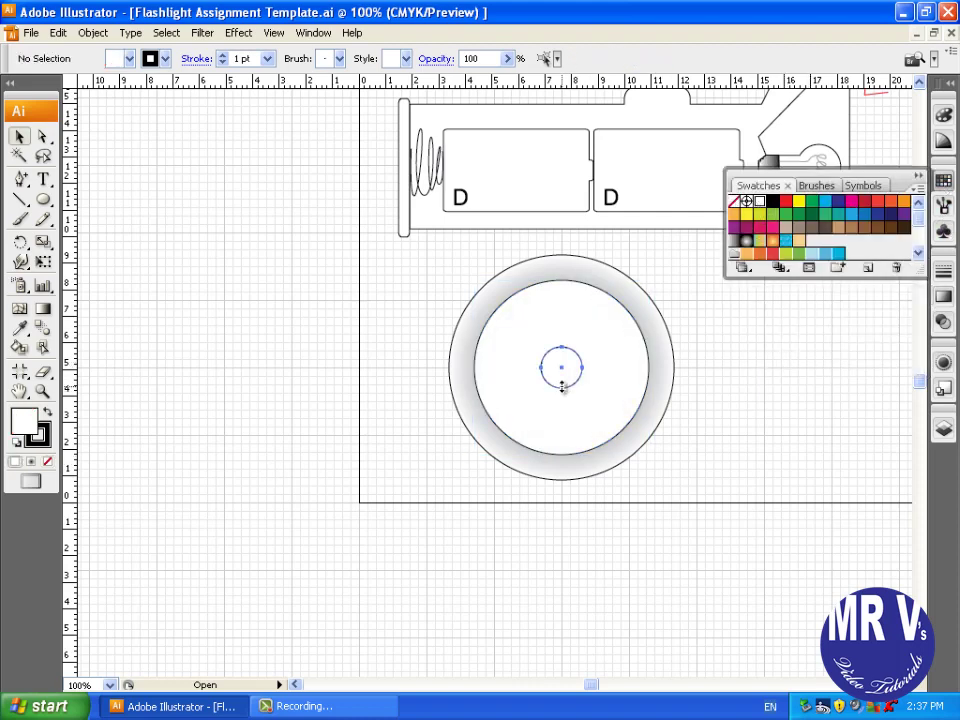
click(799, 204)
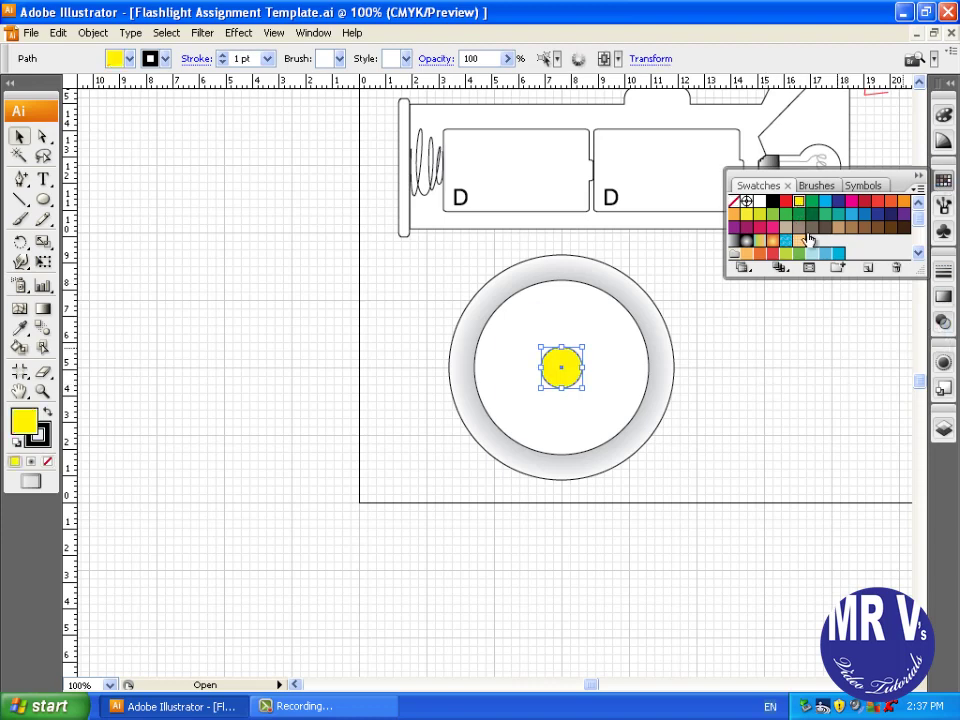
Replace the centre circle's fill with the red swatch from the Simple Radial gradient library
click(743, 267)
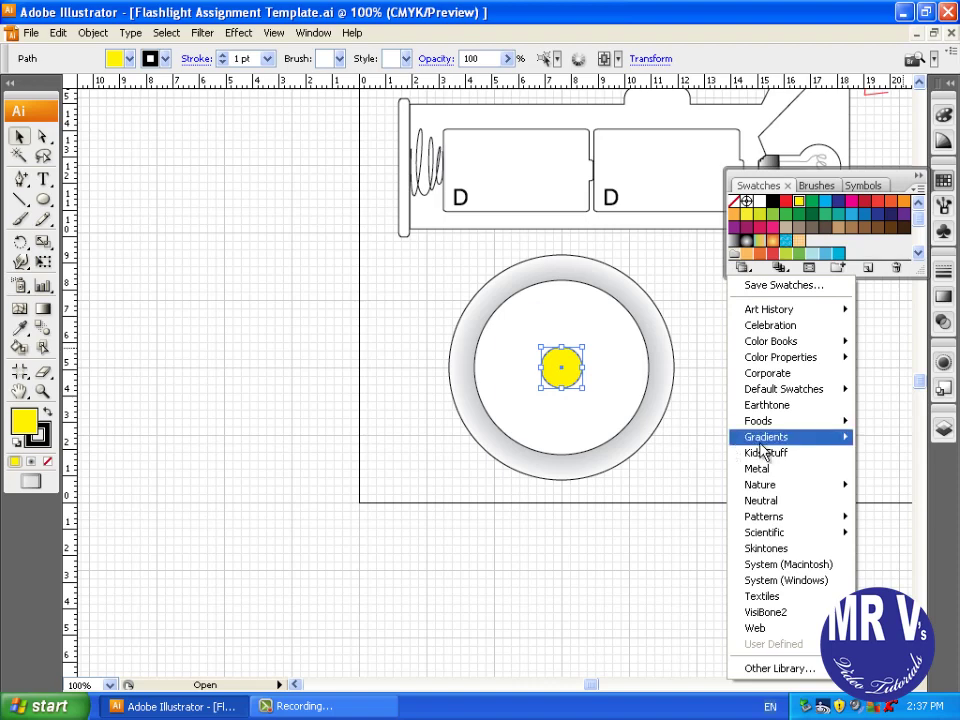
mouse_move(760, 451)
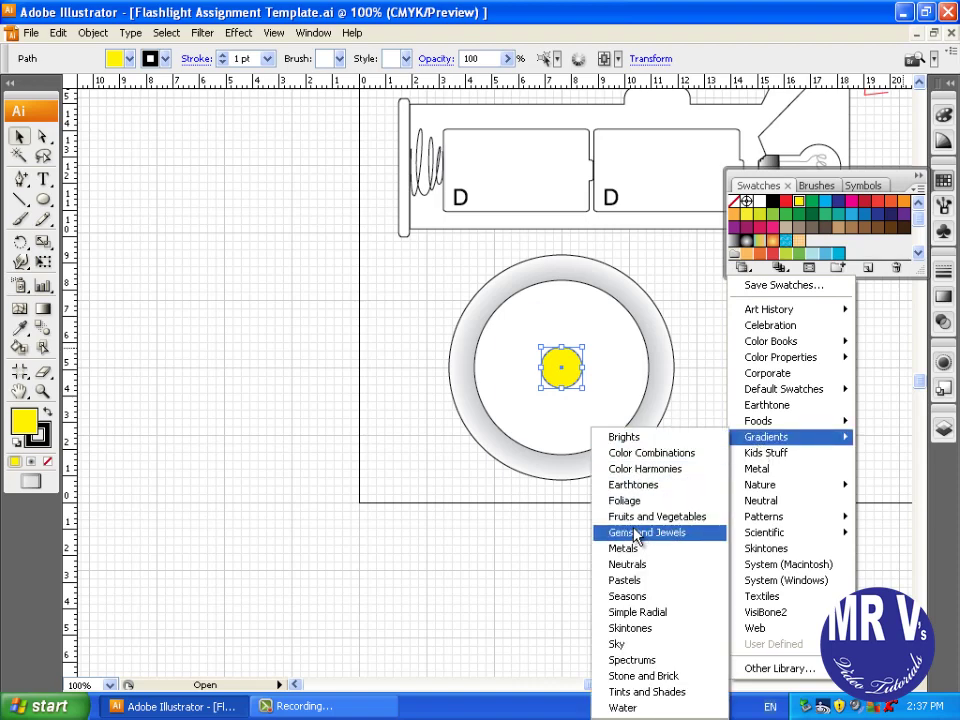
click(636, 612)
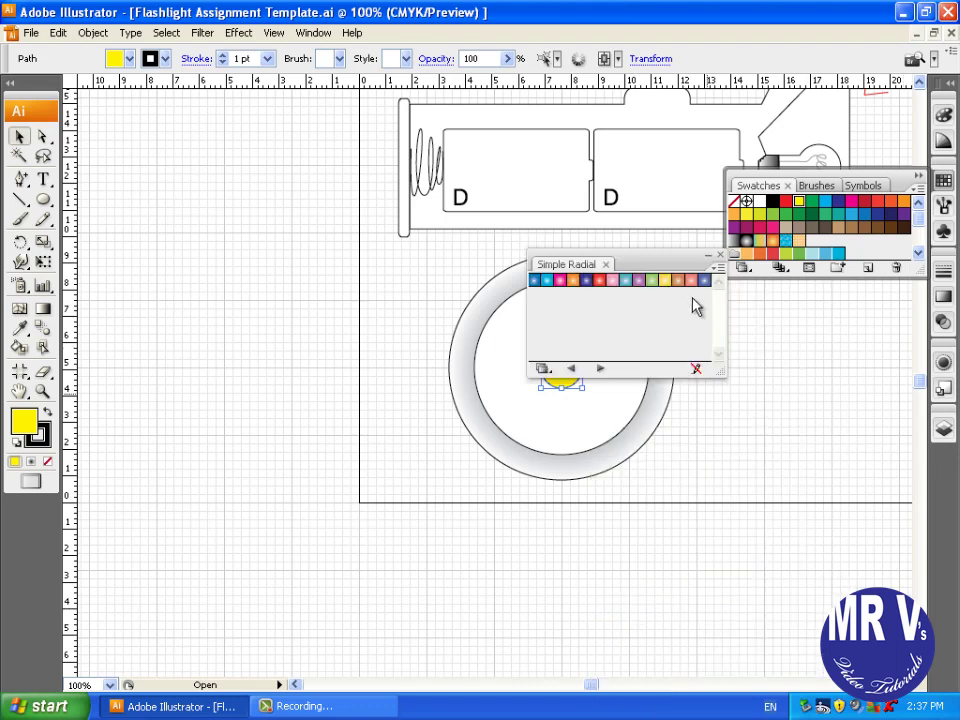
click(599, 280)
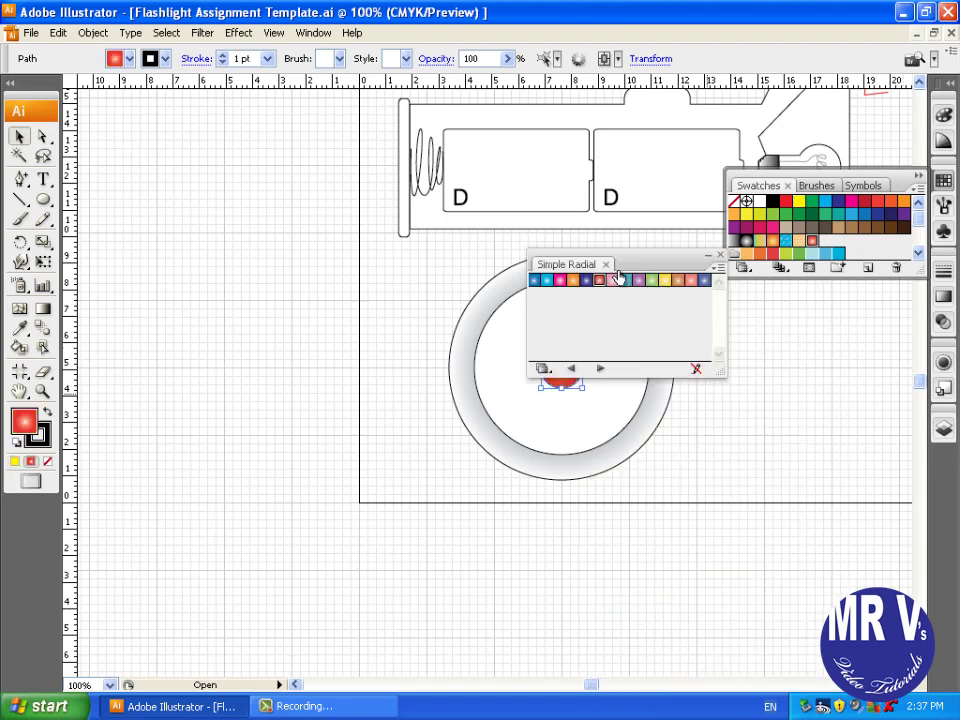
drag(643, 268, 685, 196)
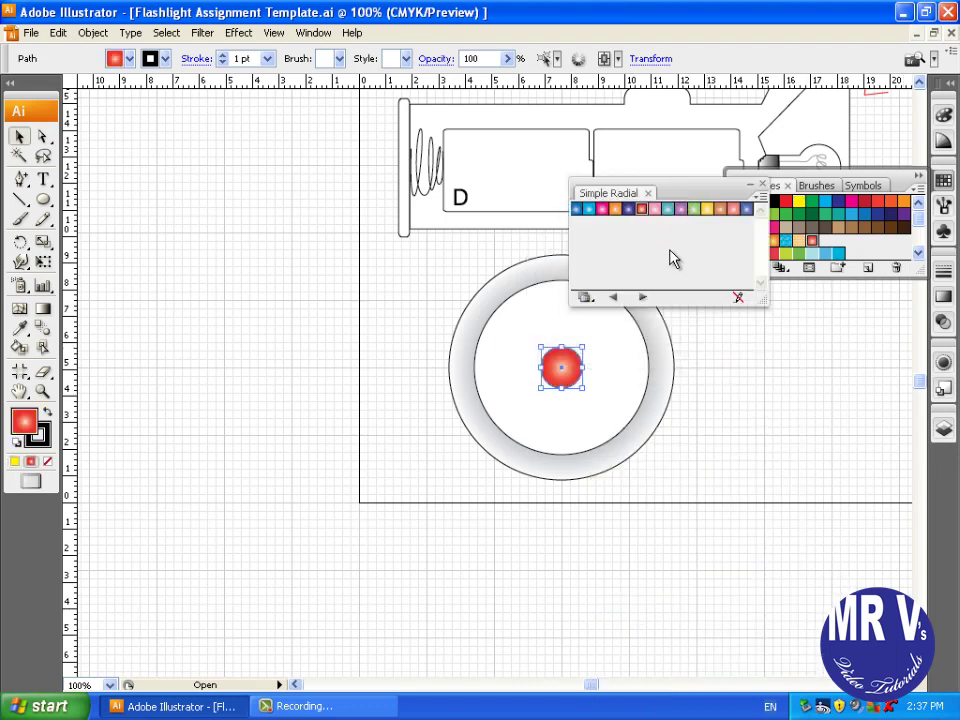
Switch to the Pen tool and bring up the Color panel with the stroke active
click(22, 180)
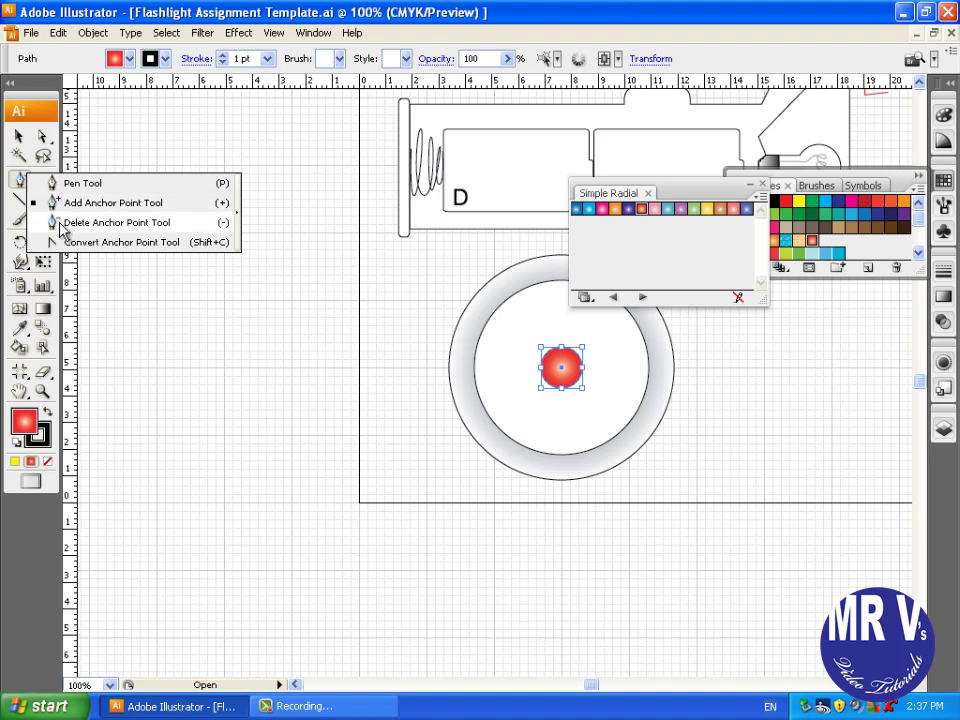
click(180, 158)
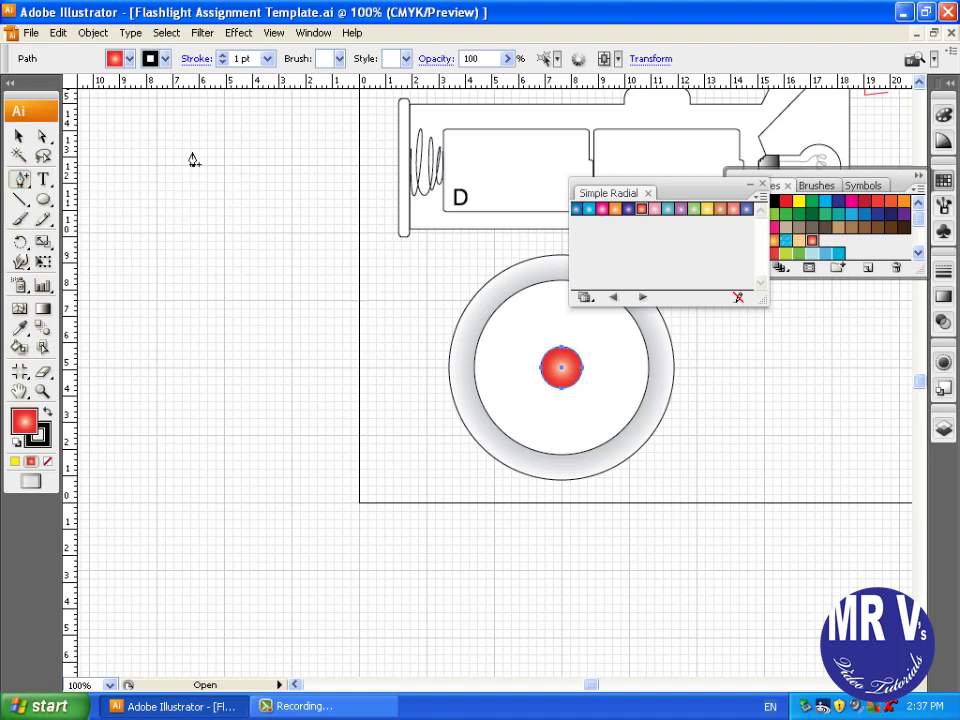
click(24, 428)
click(39, 438)
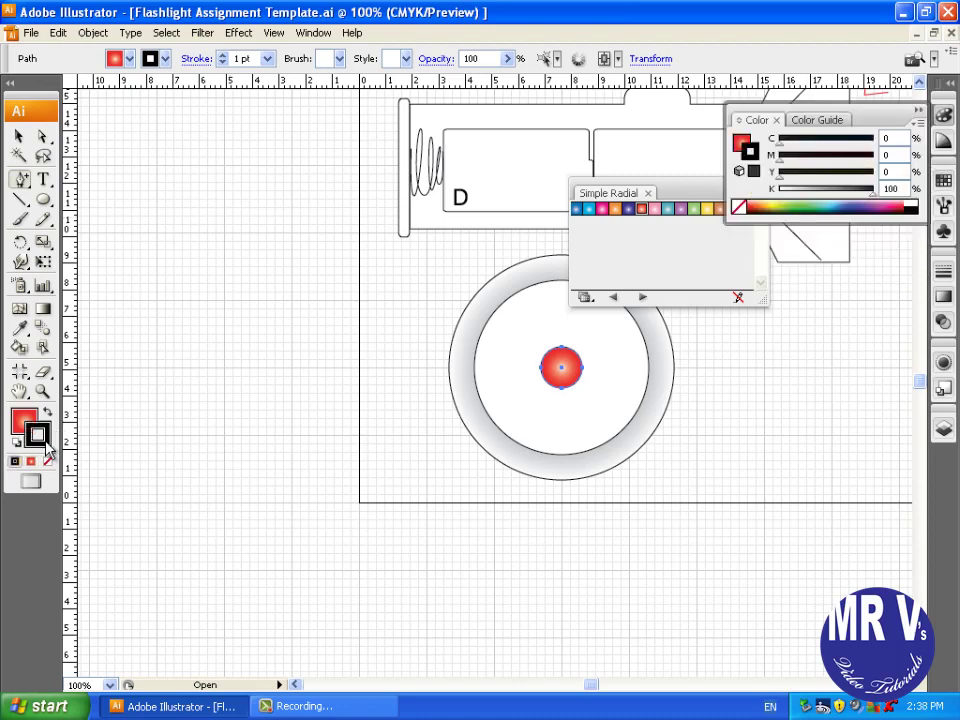
Scroll the artboard and bring up the Window menu's list of open documents
scroll(231, 455, up, 5)
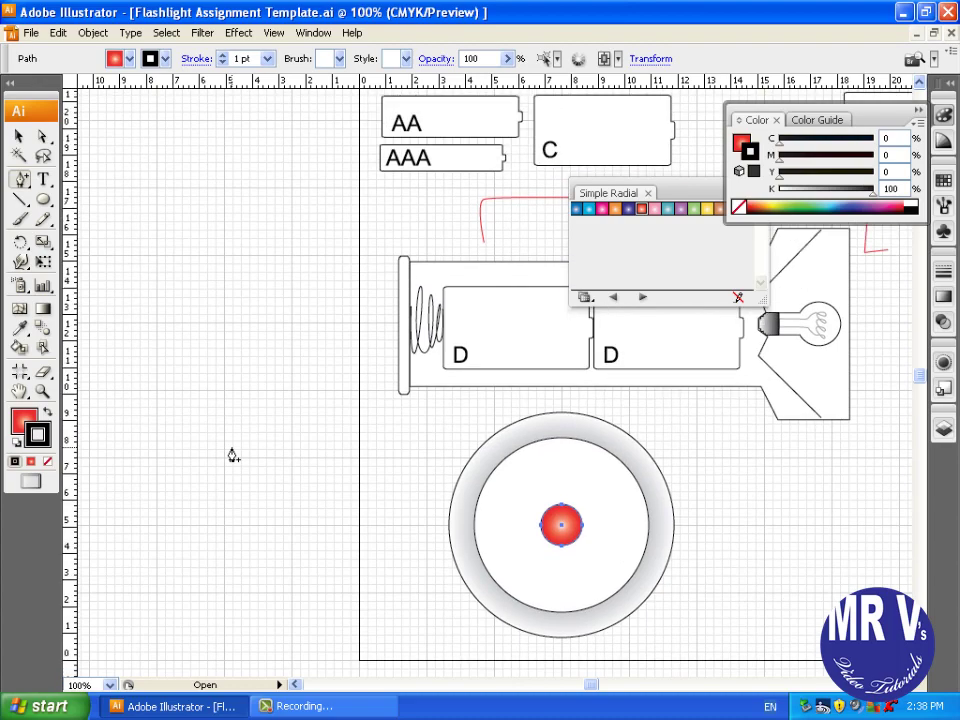
scroll(231, 455, up, 2)
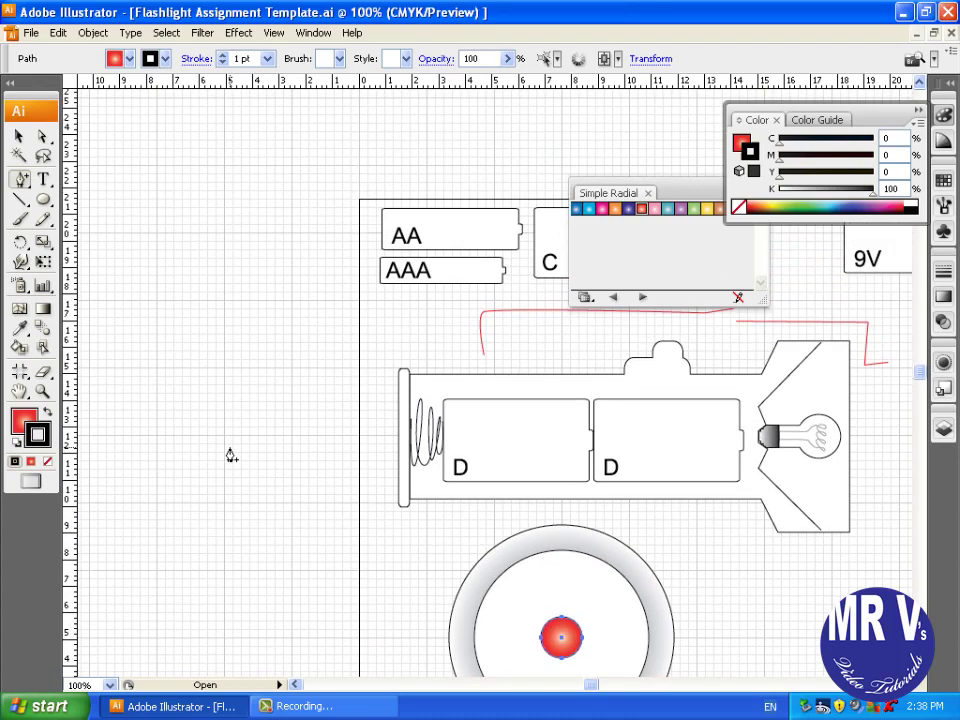
scroll(231, 455, down, 3)
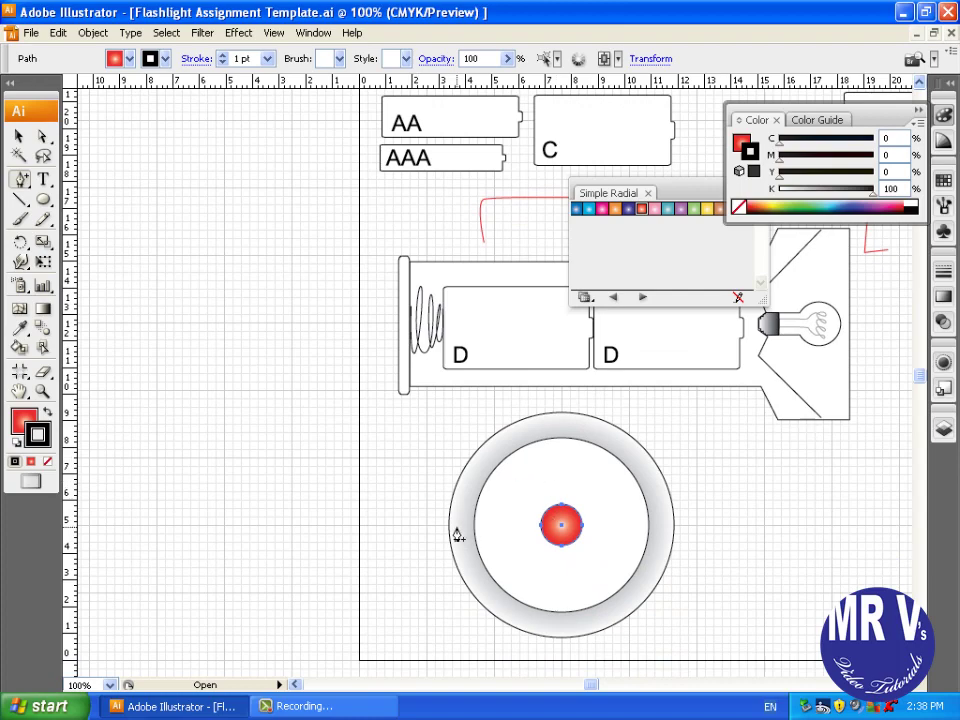
click(313, 32)
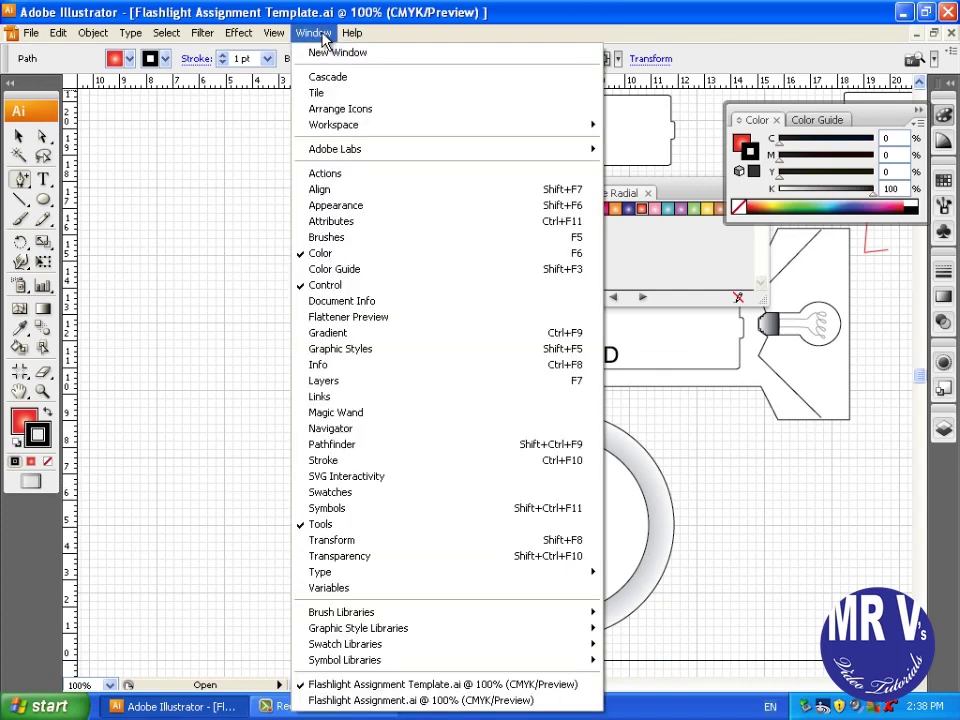
In Flashlight Assignment.ai, marquee-select the AA, AAA, C and 9V batteries and delete them
click(352, 701)
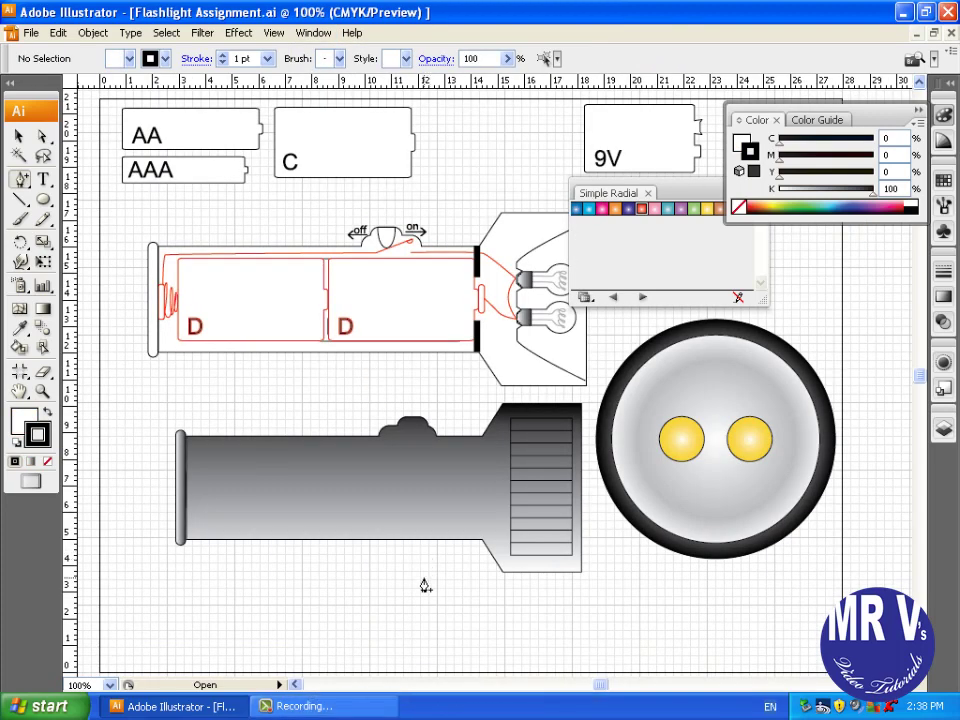
scroll(424, 585, up, 3)
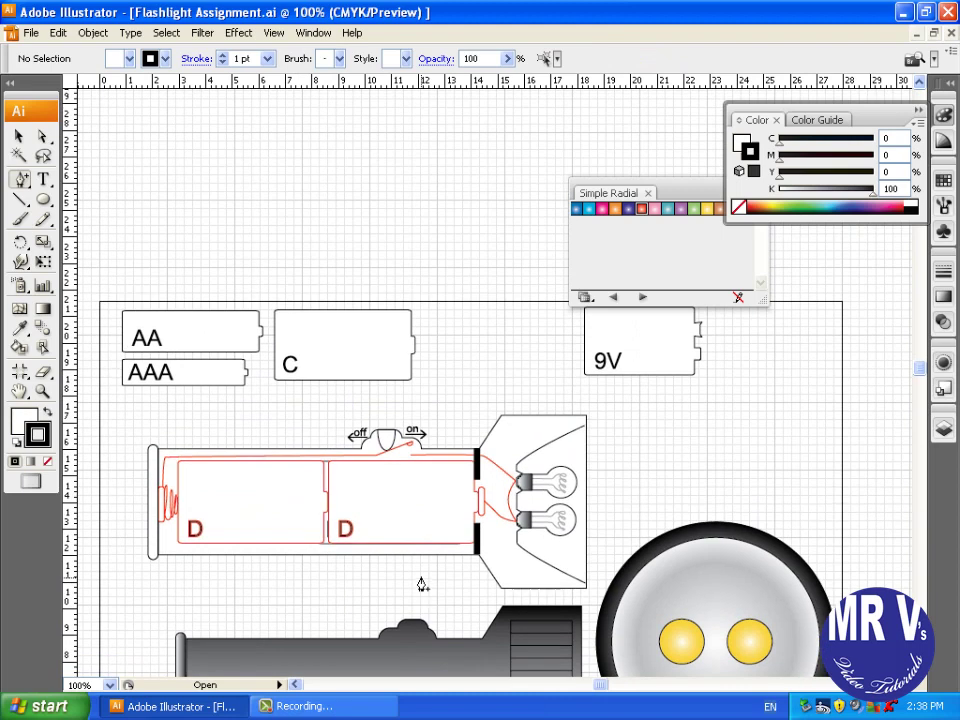
click(19, 136)
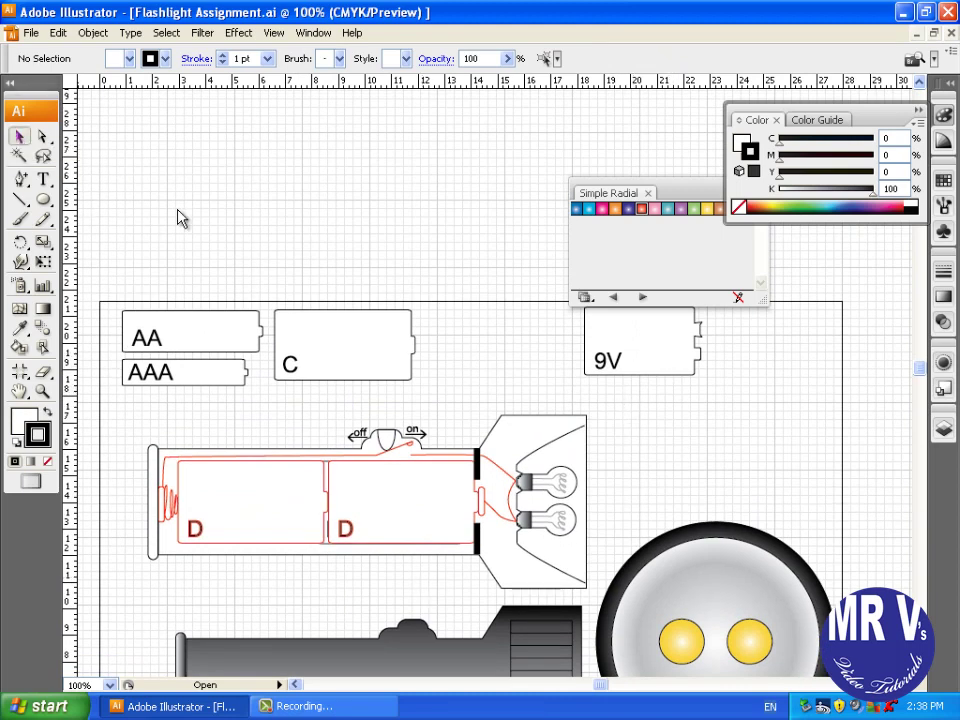
drag(735, 306, 122, 374)
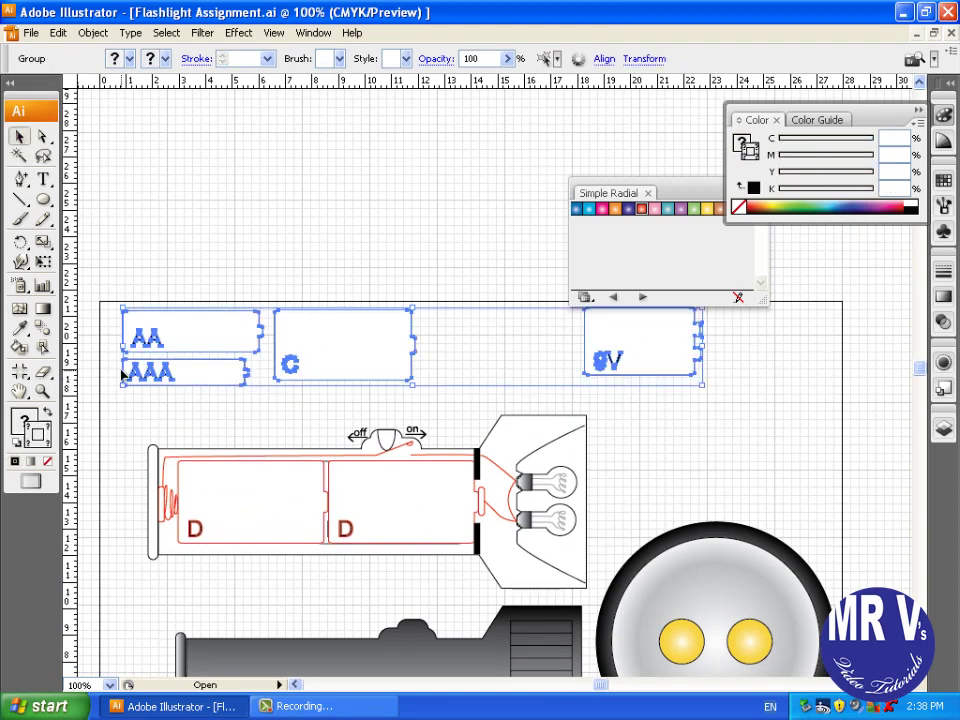
key(Delete)
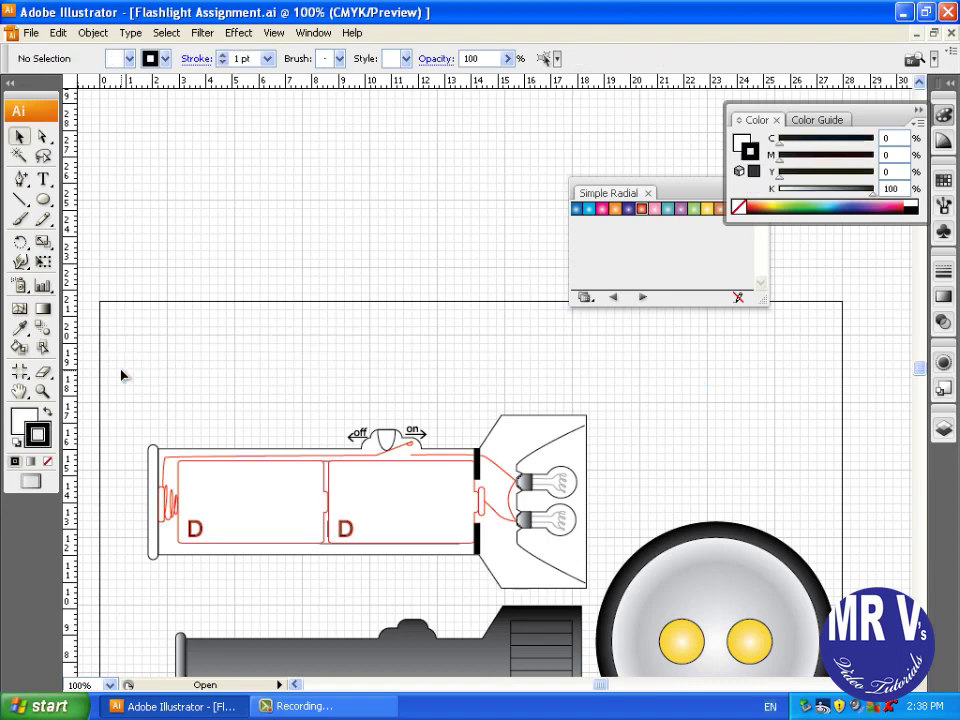
scroll(565, 415, down, 4)
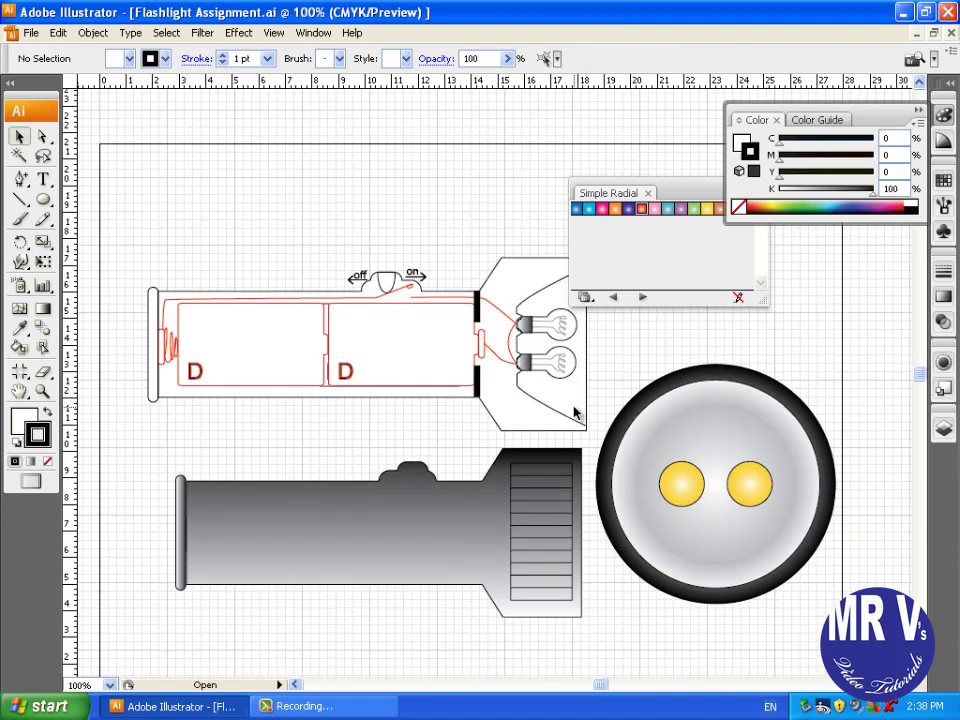